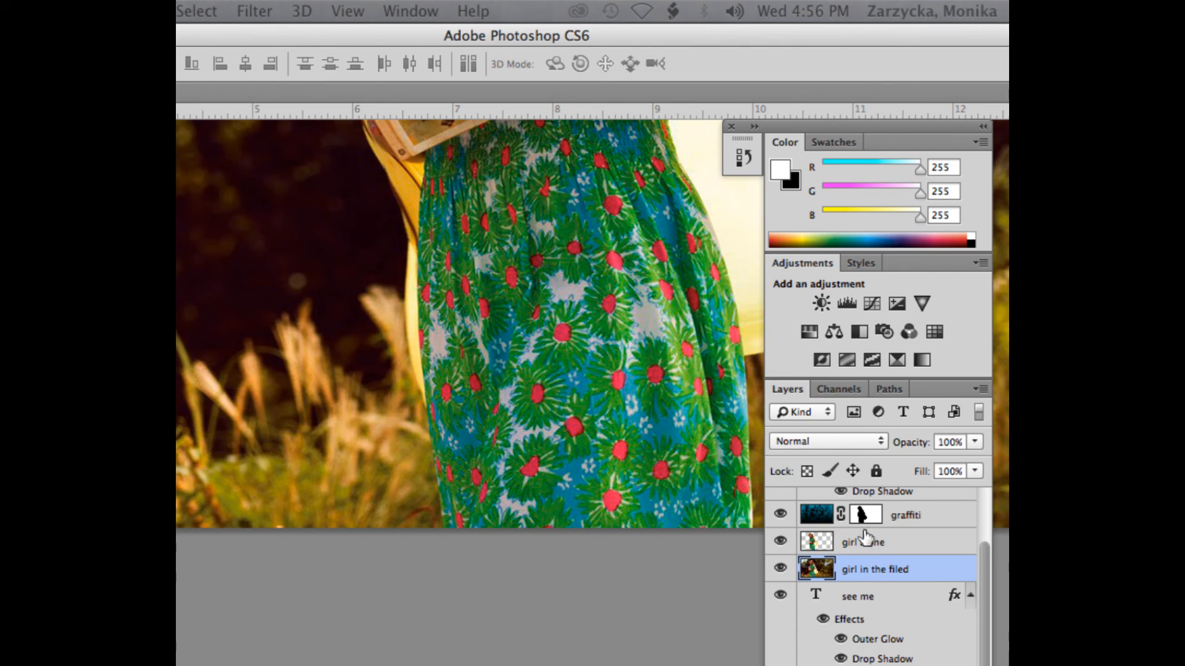
Step: Rename Layer 1, which holds the cut-out girl, as "girl alone"
left_click(862, 544)
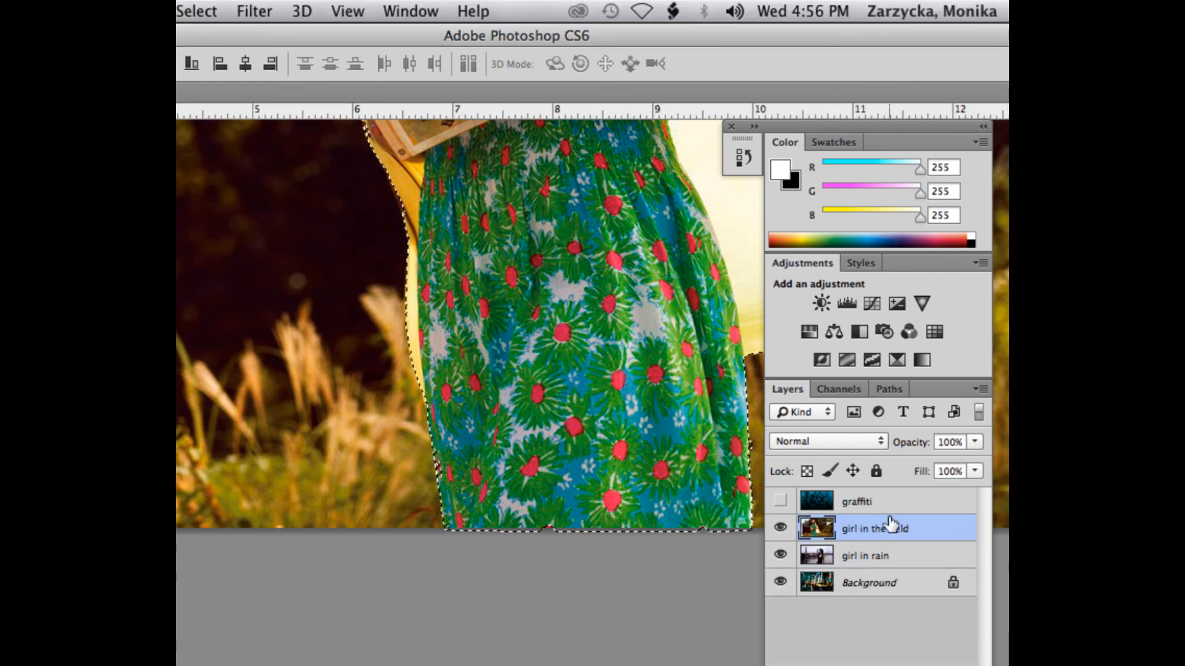
key("ctrl+j")
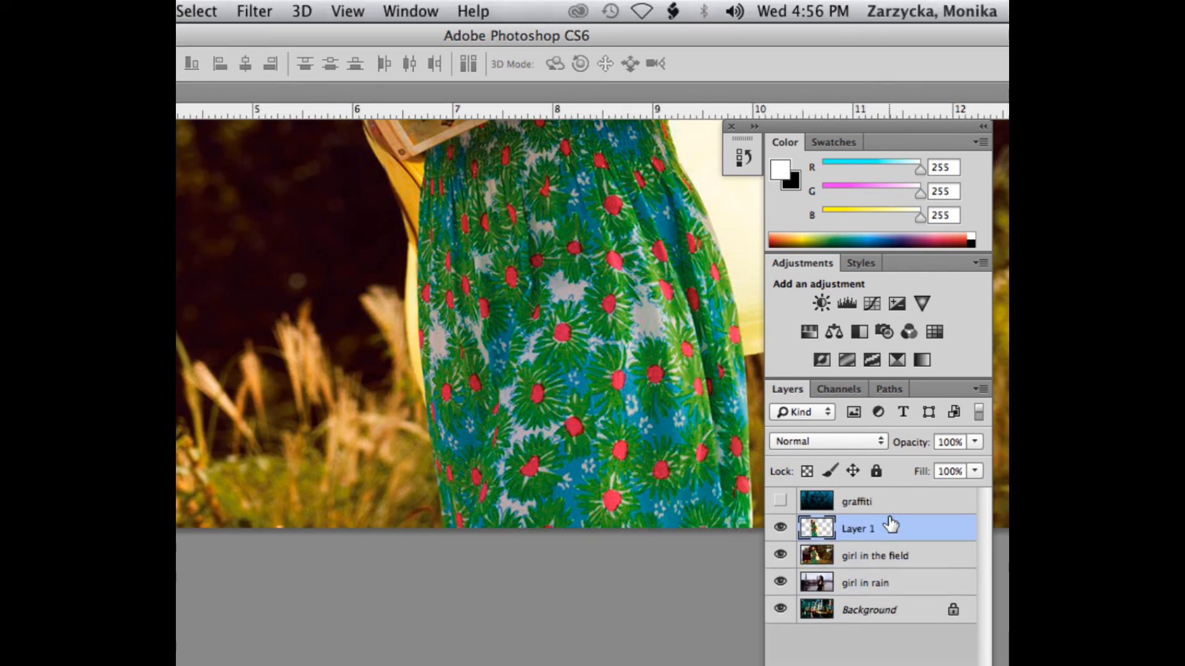
double_click(875, 530)
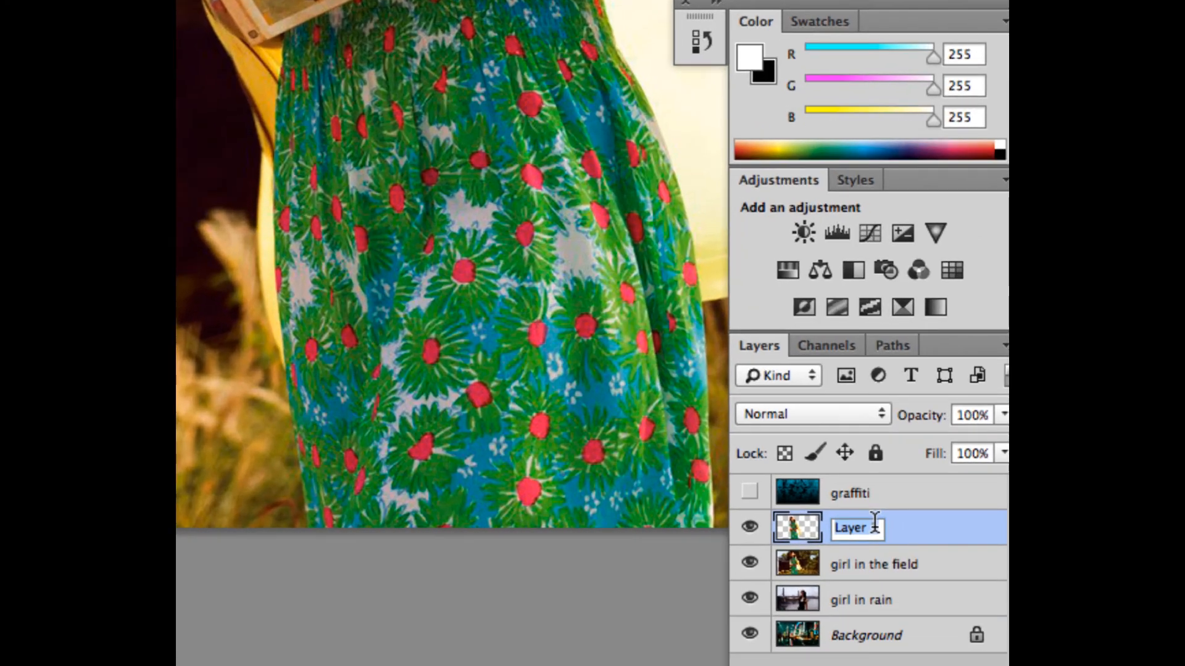
type("a")
key("BackSpace")
type("girl alio")
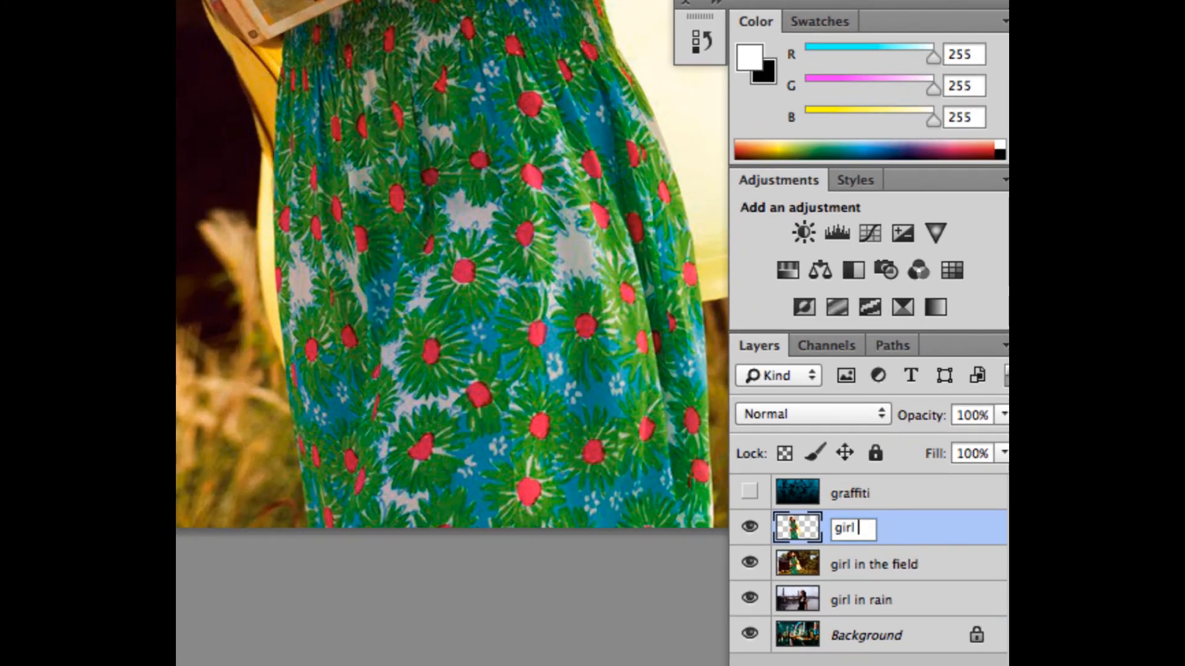
key("BackSpace")
key("BackSpace")
key("BackSpace")
type("lone")
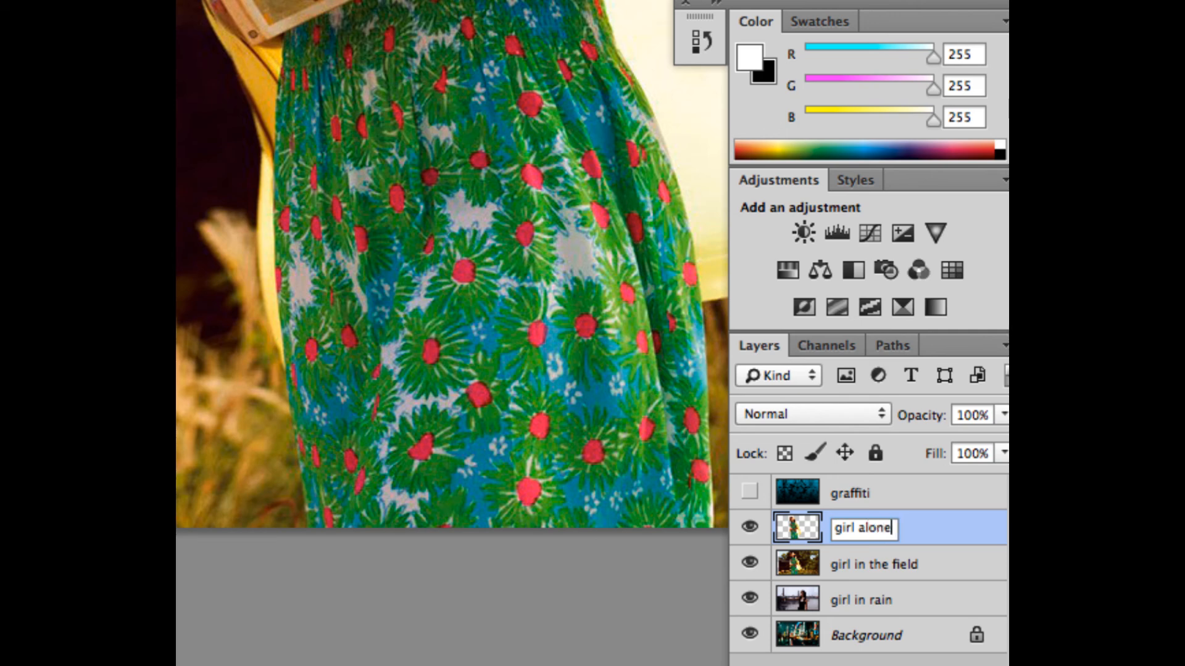
left_click(936, 535)
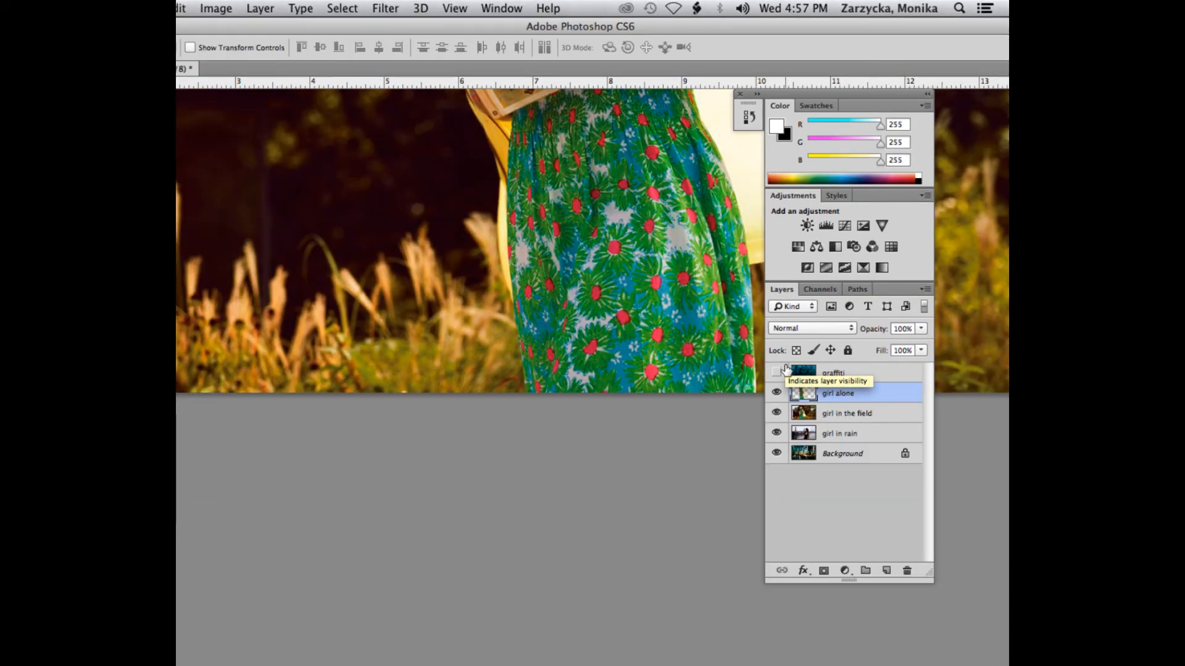
Step: Make the graffiti layer visible and select it, then reset the foreground and background colors to the default black and white
scroll(690, 344, "up", 10)
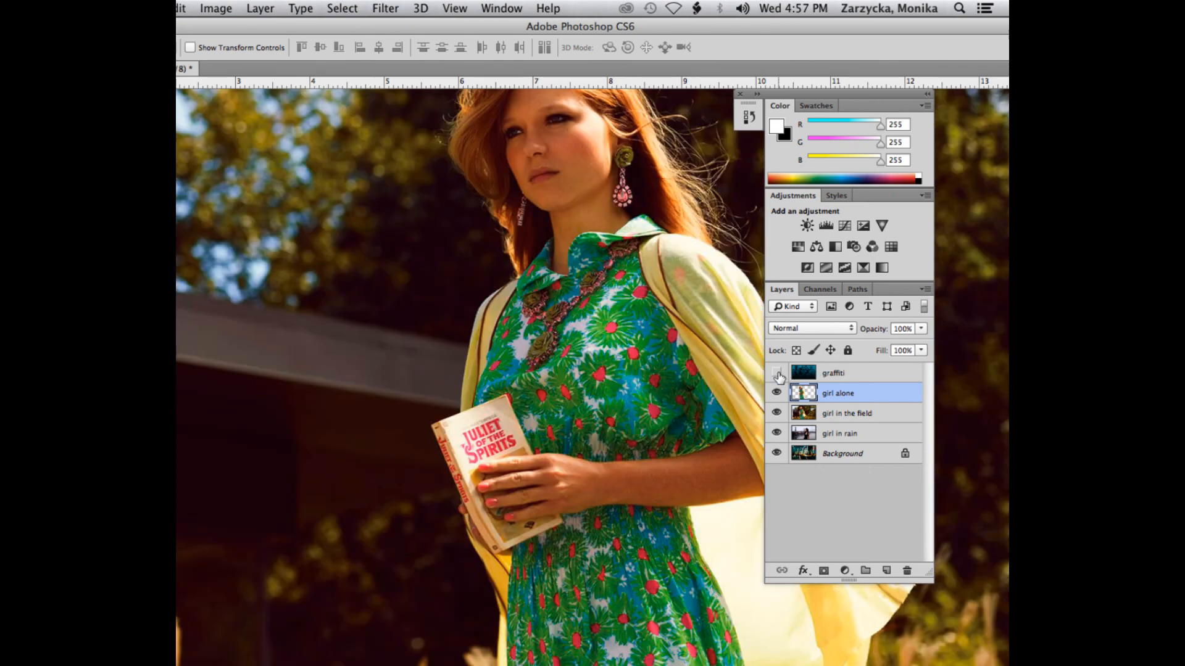
left_click(777, 373)
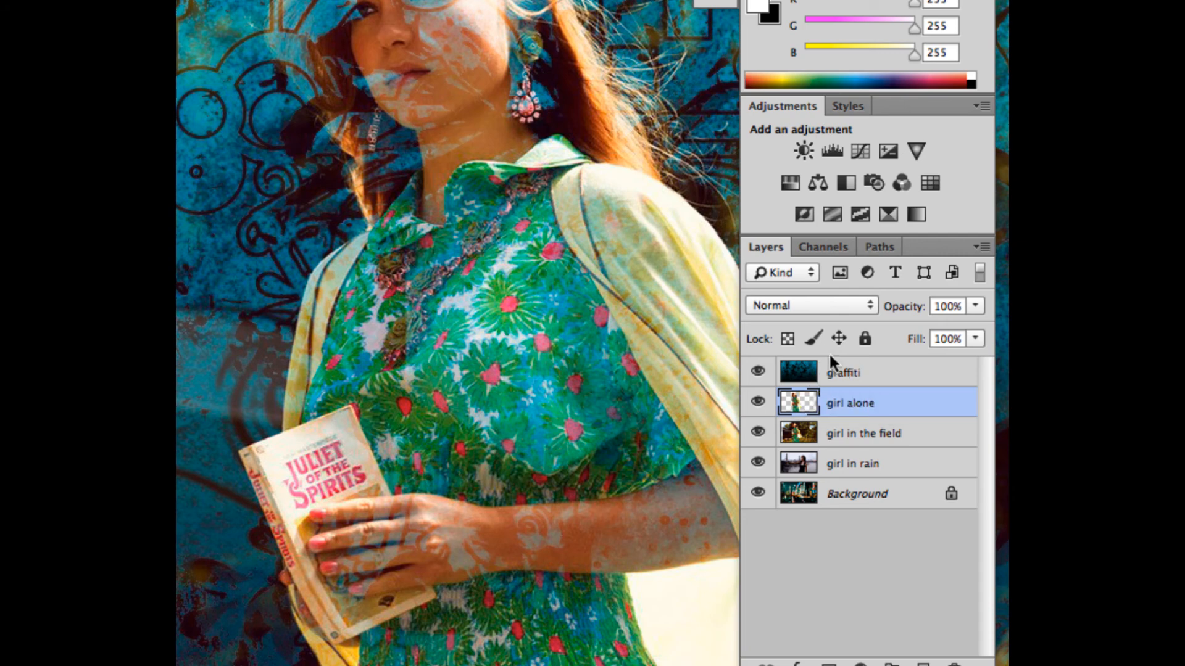
left_click(861, 374)
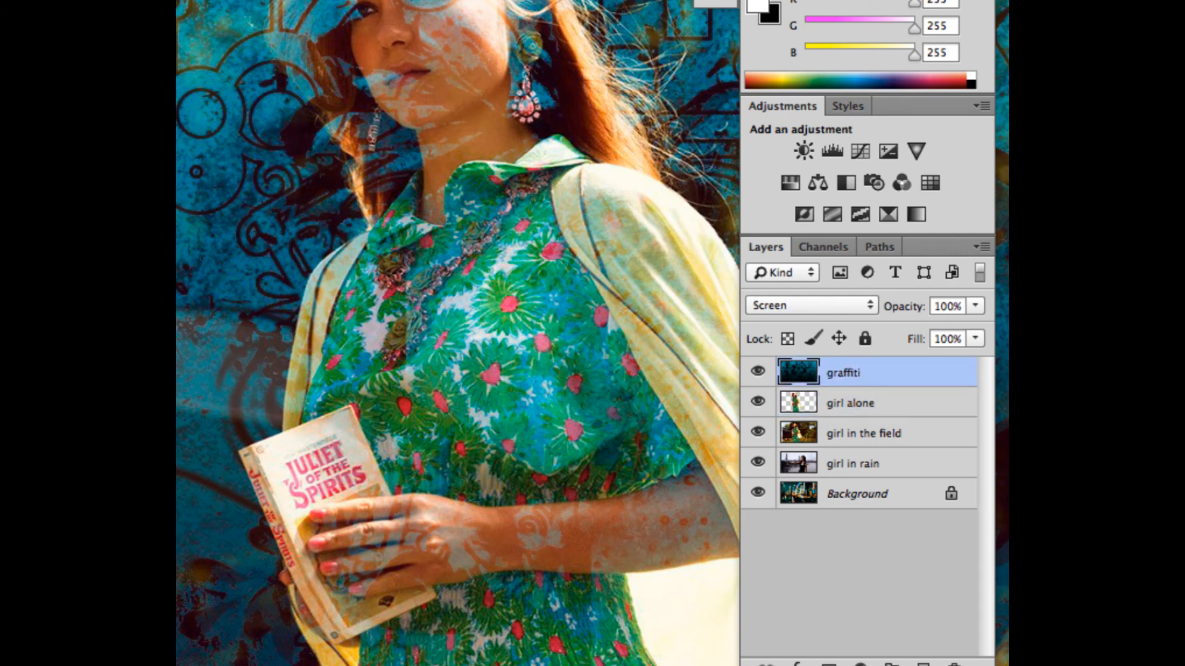
left_click_drag(178, 35, 380, 26)
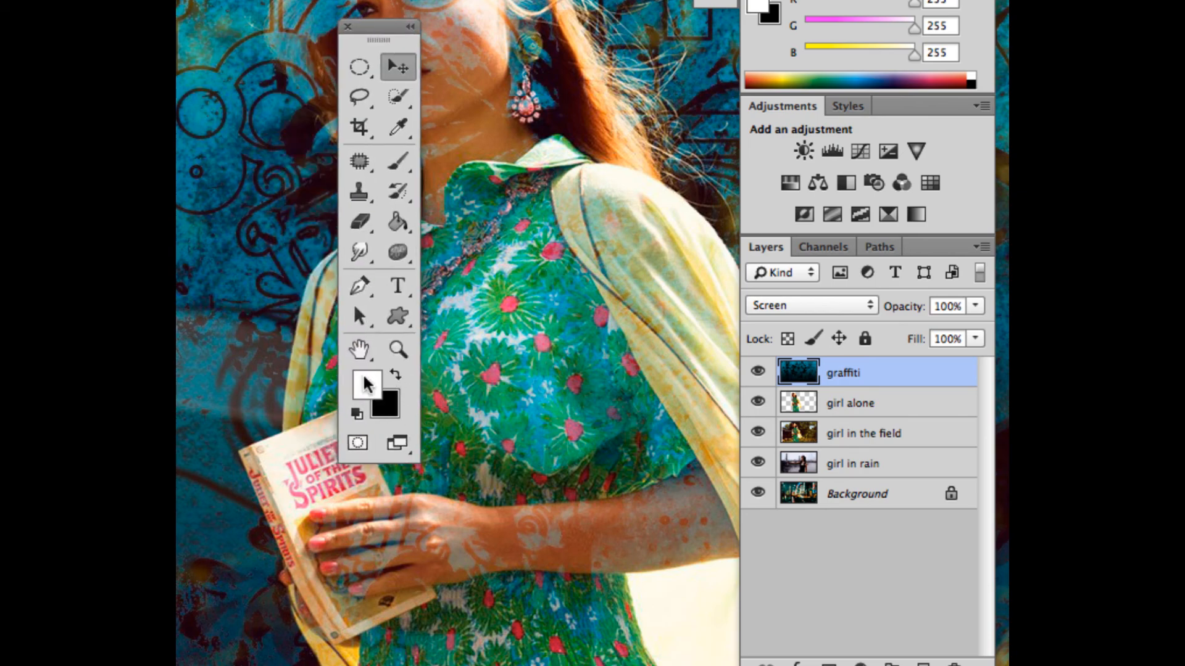
left_click(356, 413)
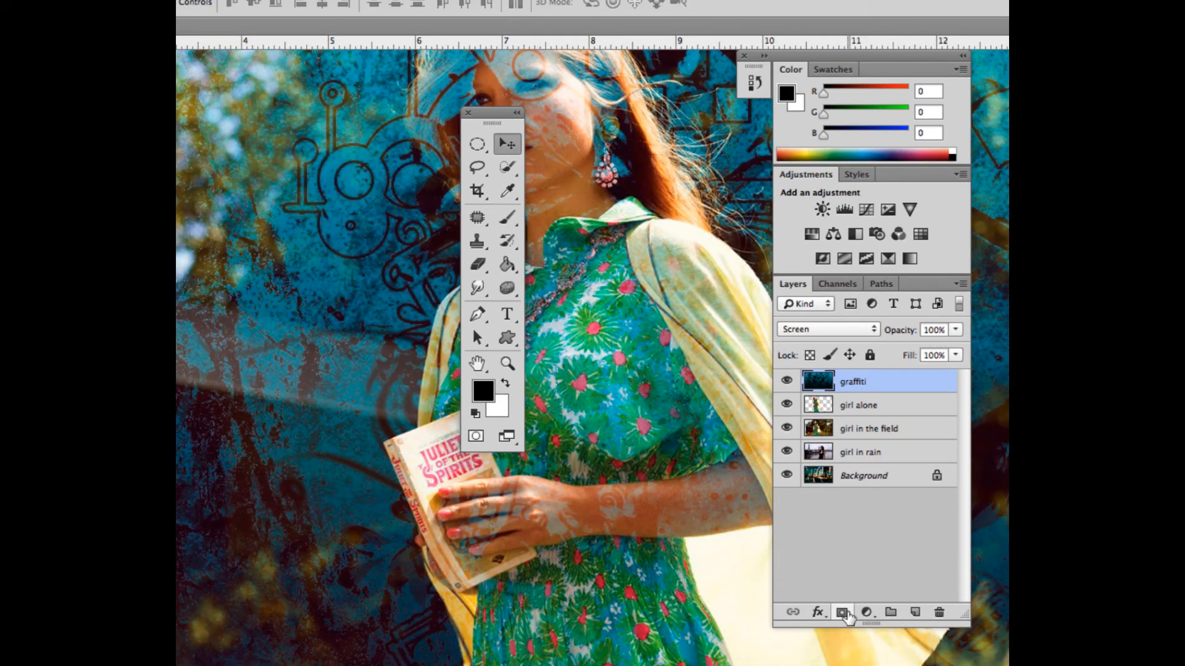
left_click(842, 613)
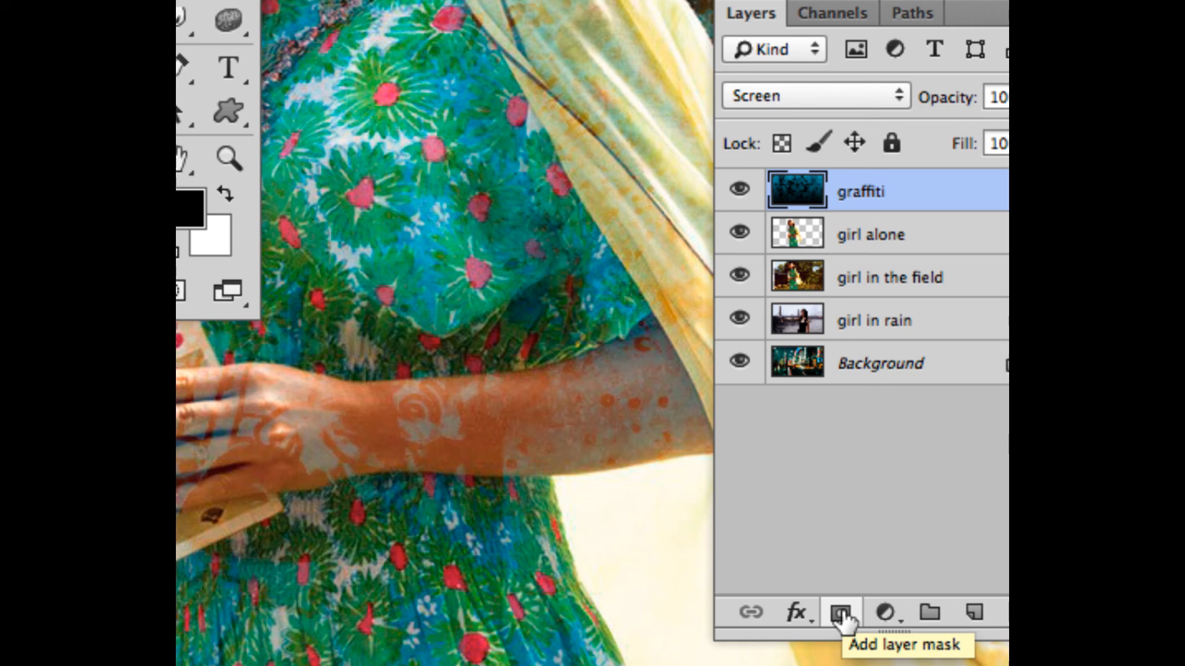
left_click(840, 612)
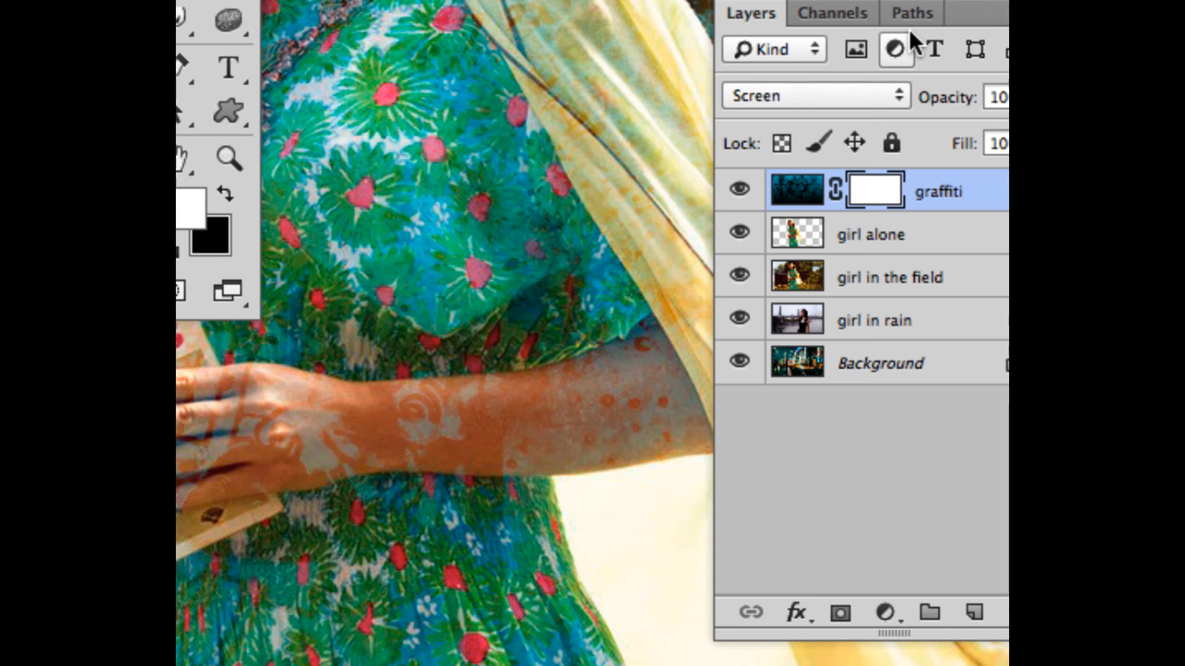
key("super+z")
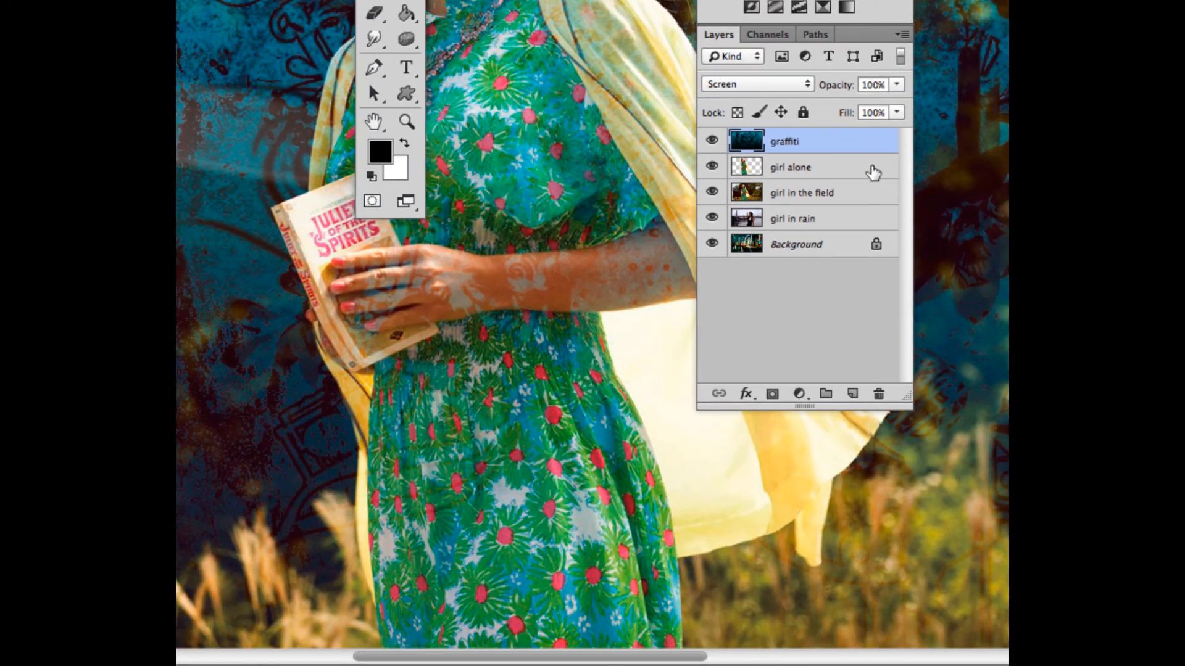
Step: Load the saved girl1 path as a selection around the girl
scroll(653, 287, "up", 3)
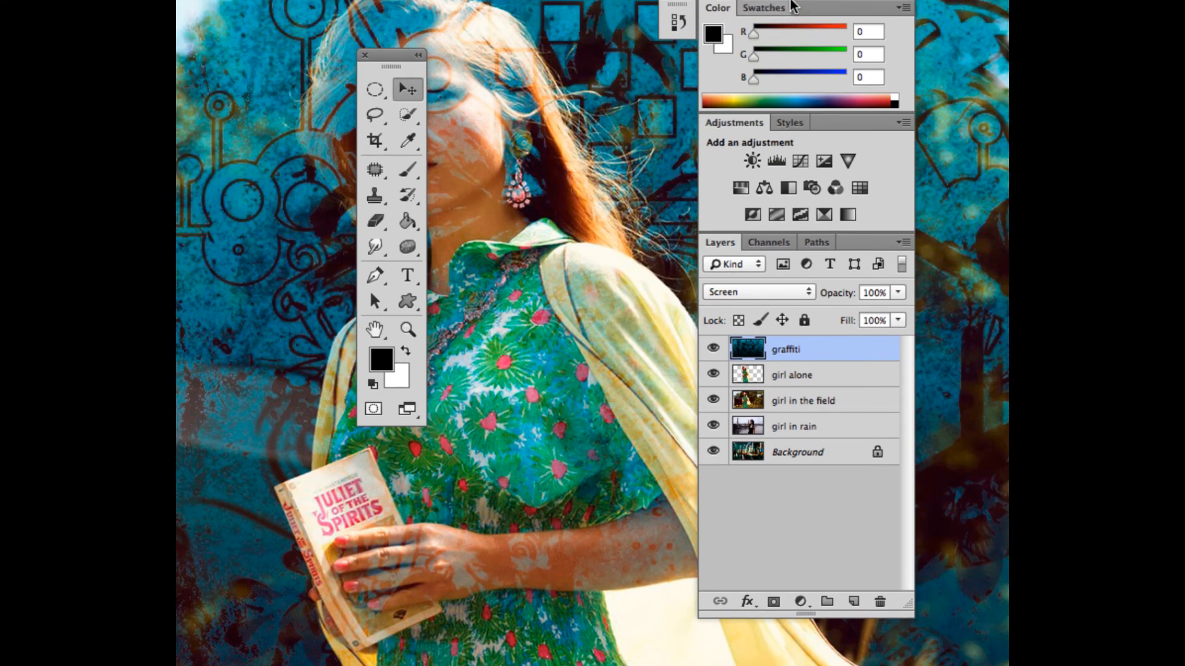
left_click(809, 241)
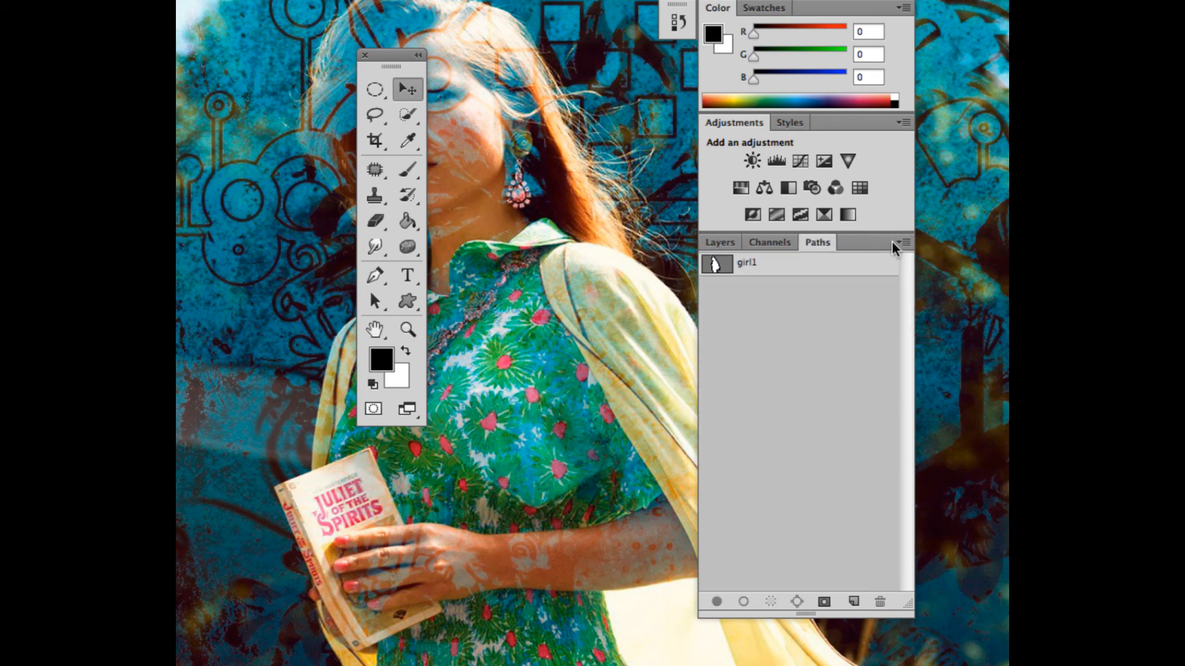
left_click(758, 265)
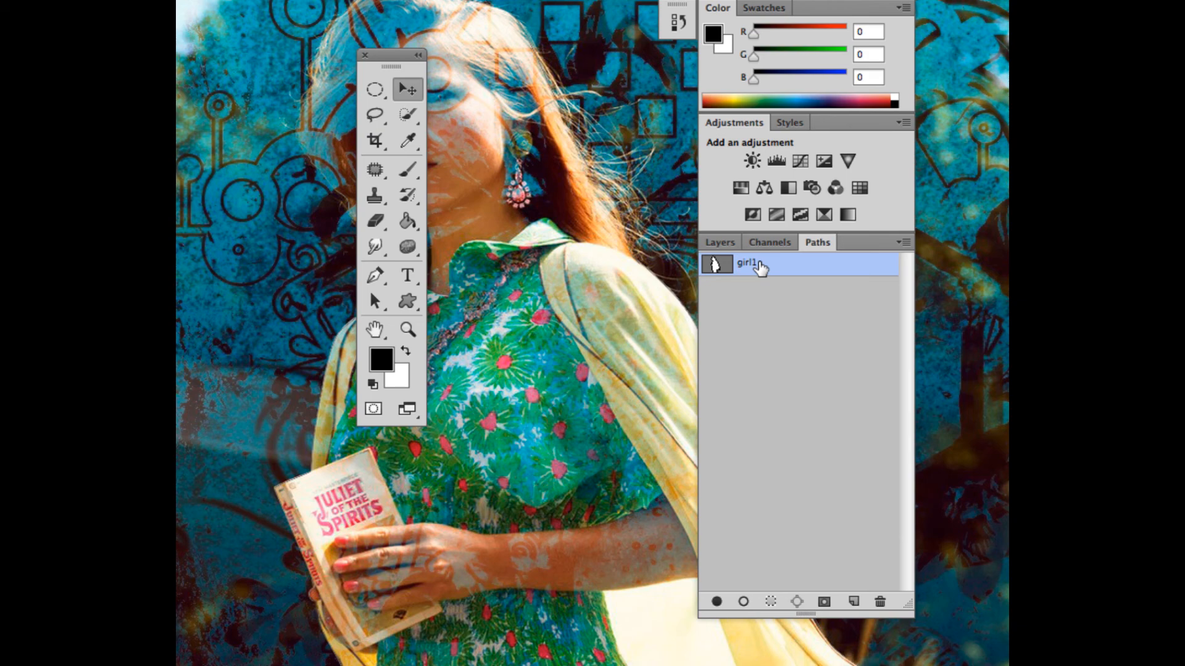
left_click(901, 240)
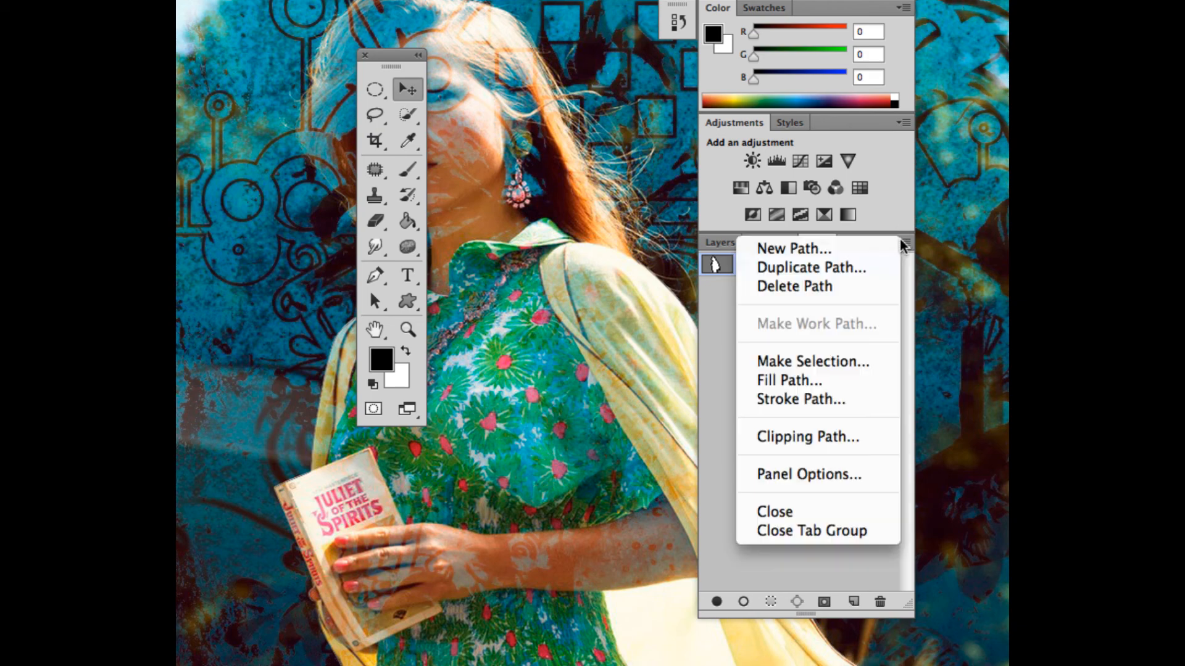
left_click(778, 360)
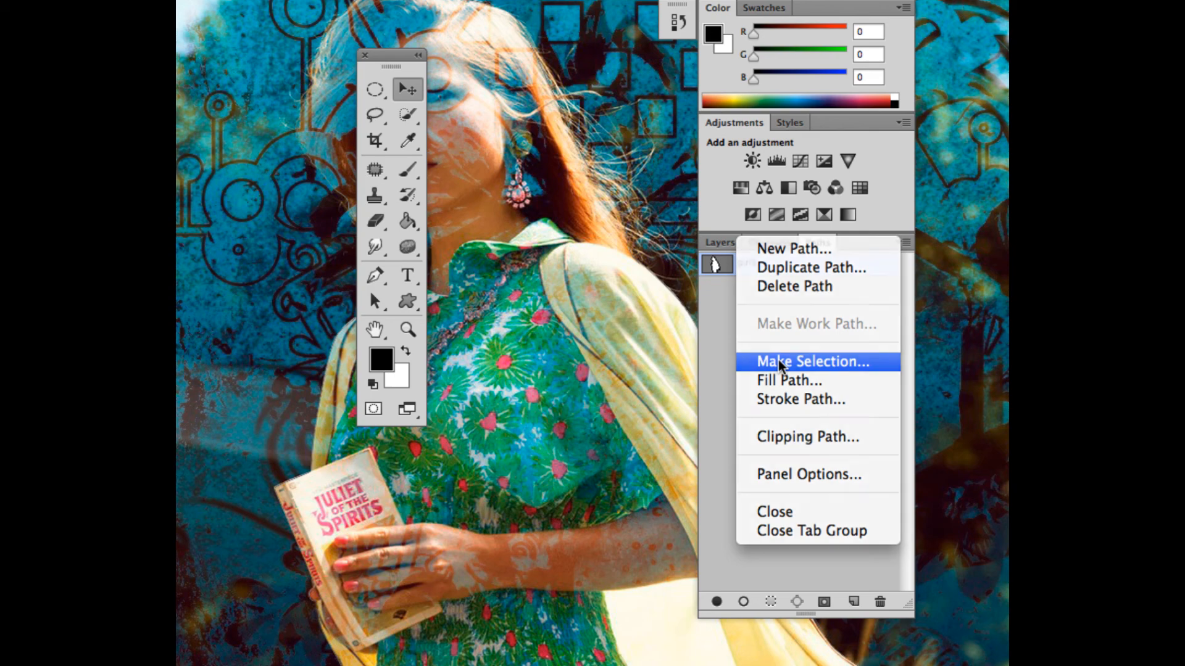
left_click(807, 173)
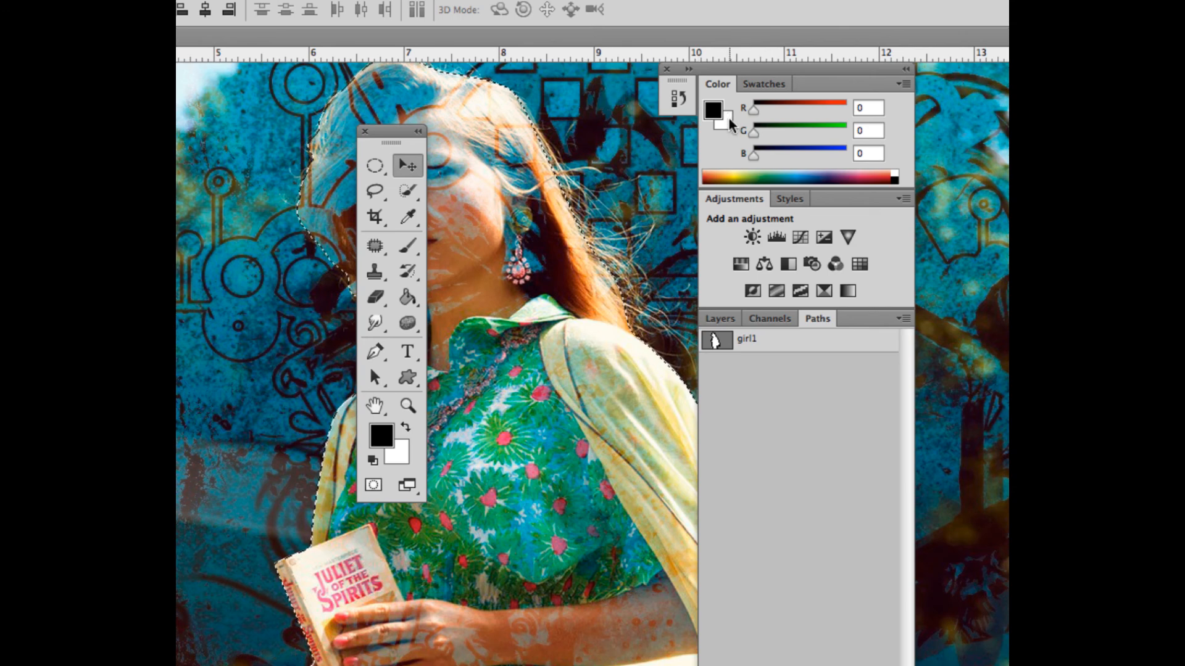
Step: Add a layer mask to the graffiti layer from the girl selection and invert the mask
left_click(720, 321)
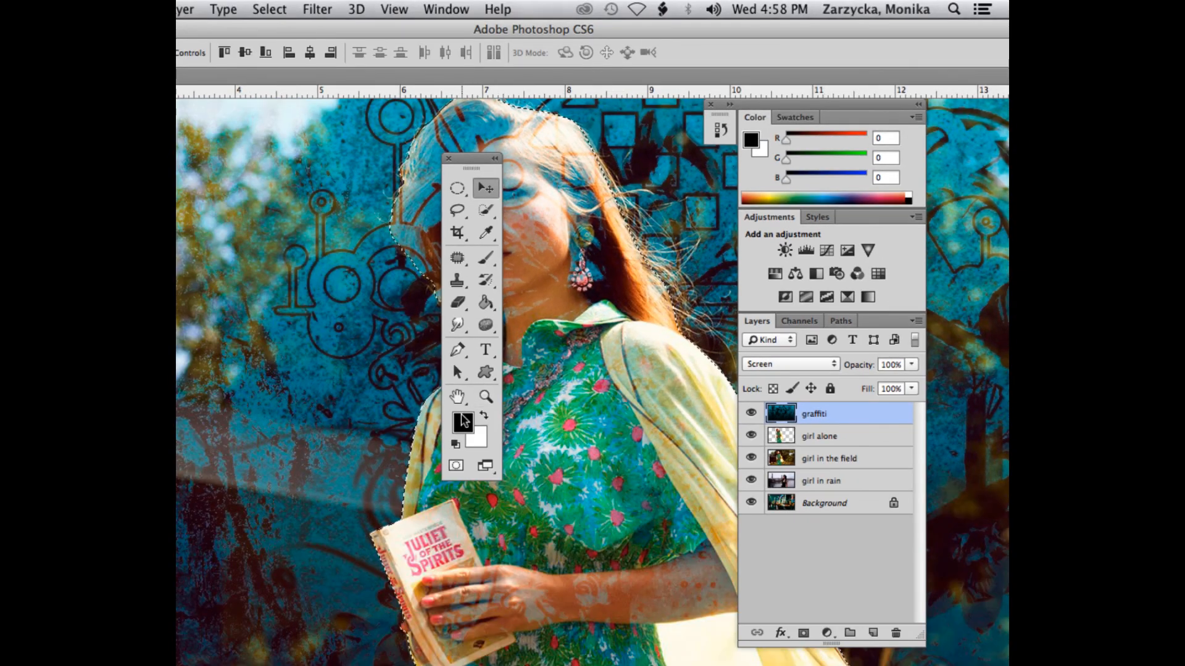
left_click(804, 634)
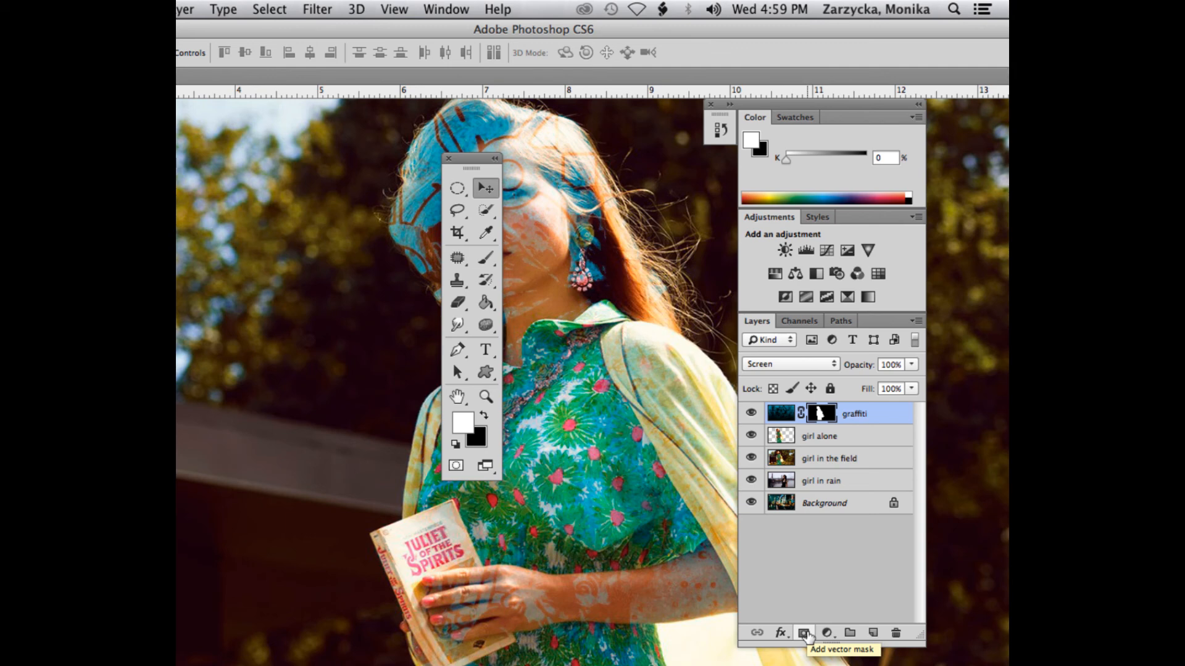
left_click_drag(469, 159, 297, 155)
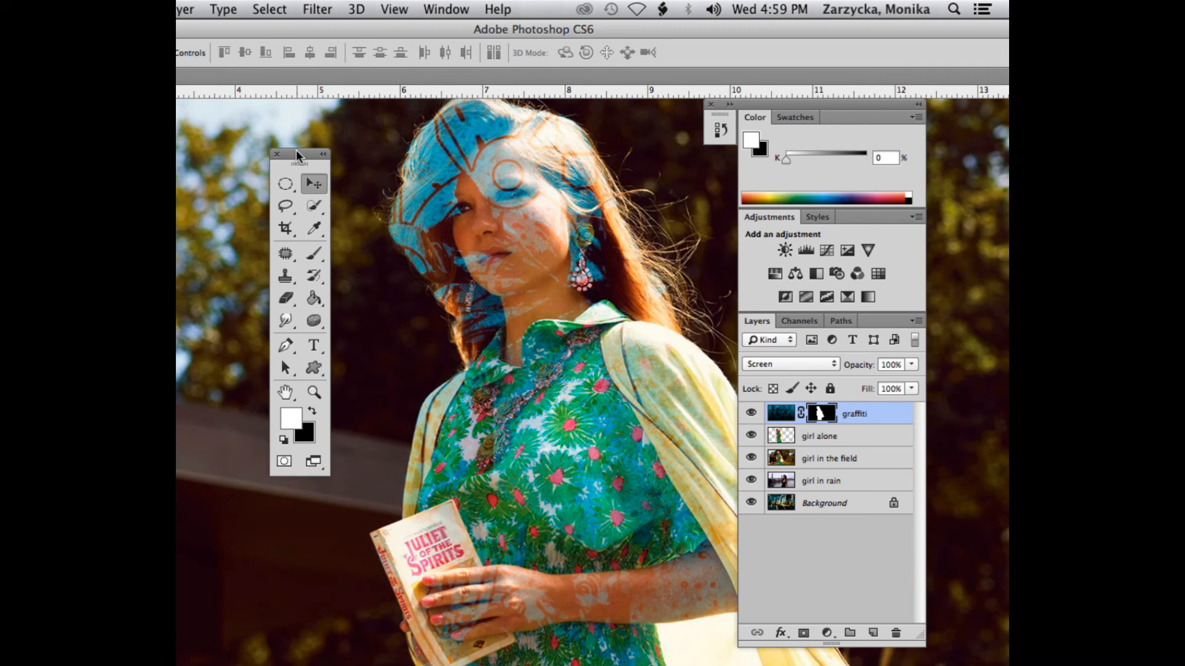
key("super+i")
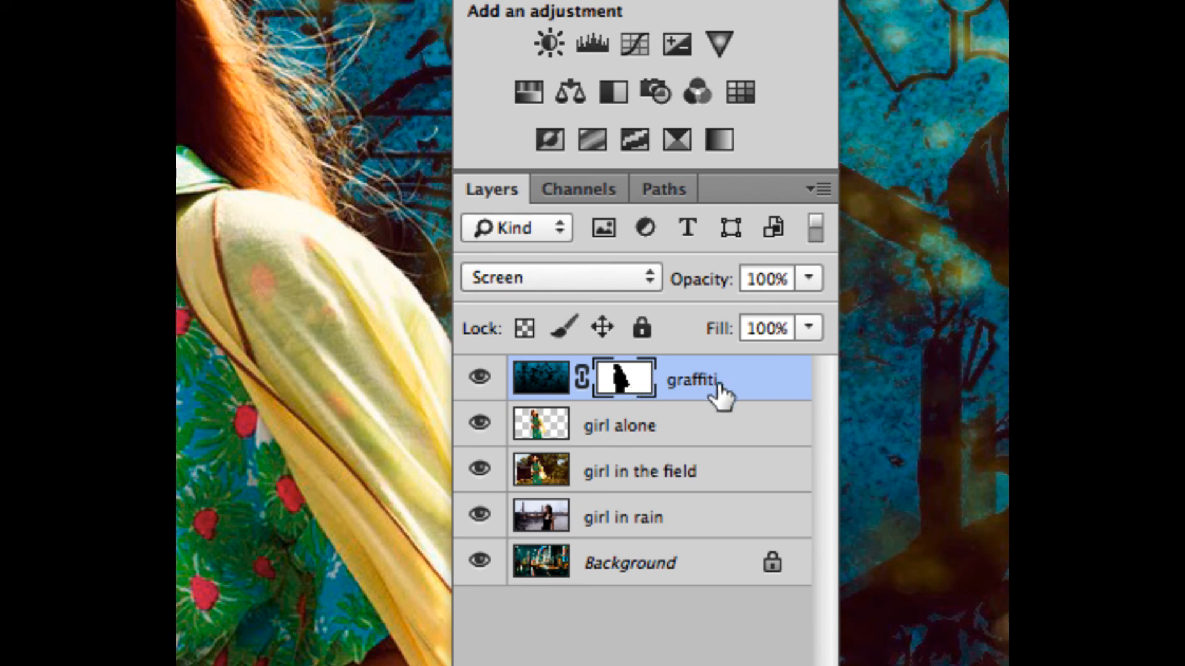
left_click(541, 388)
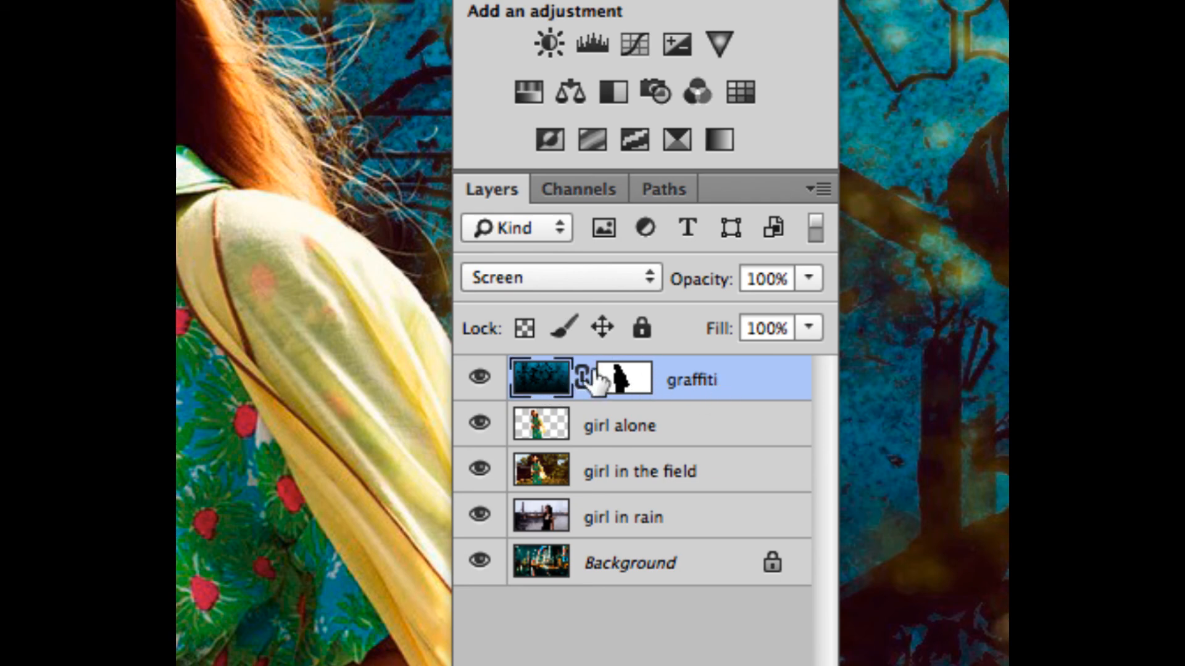
left_click(623, 379)
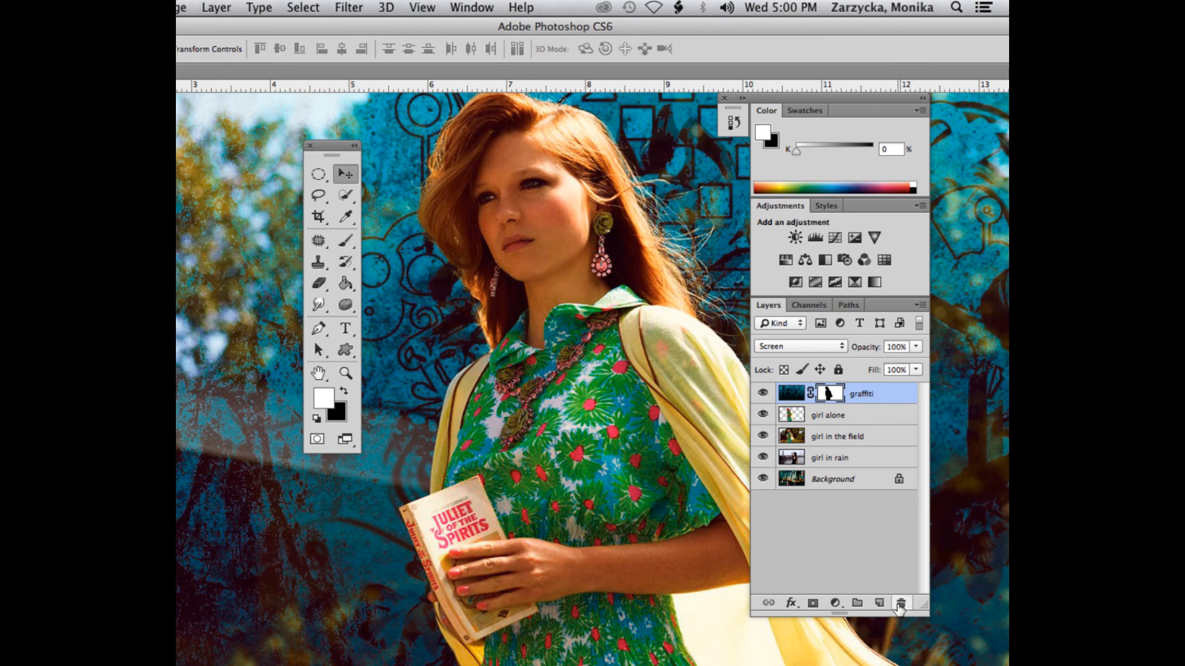
left_click(900, 605)
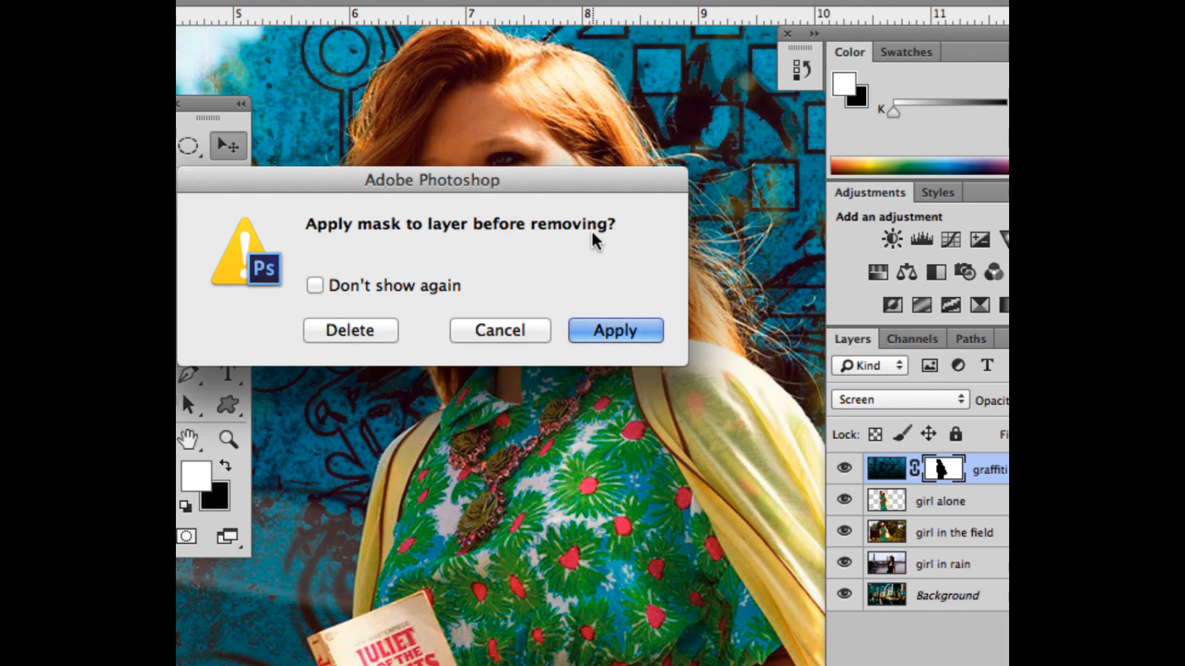
left_click(503, 332)
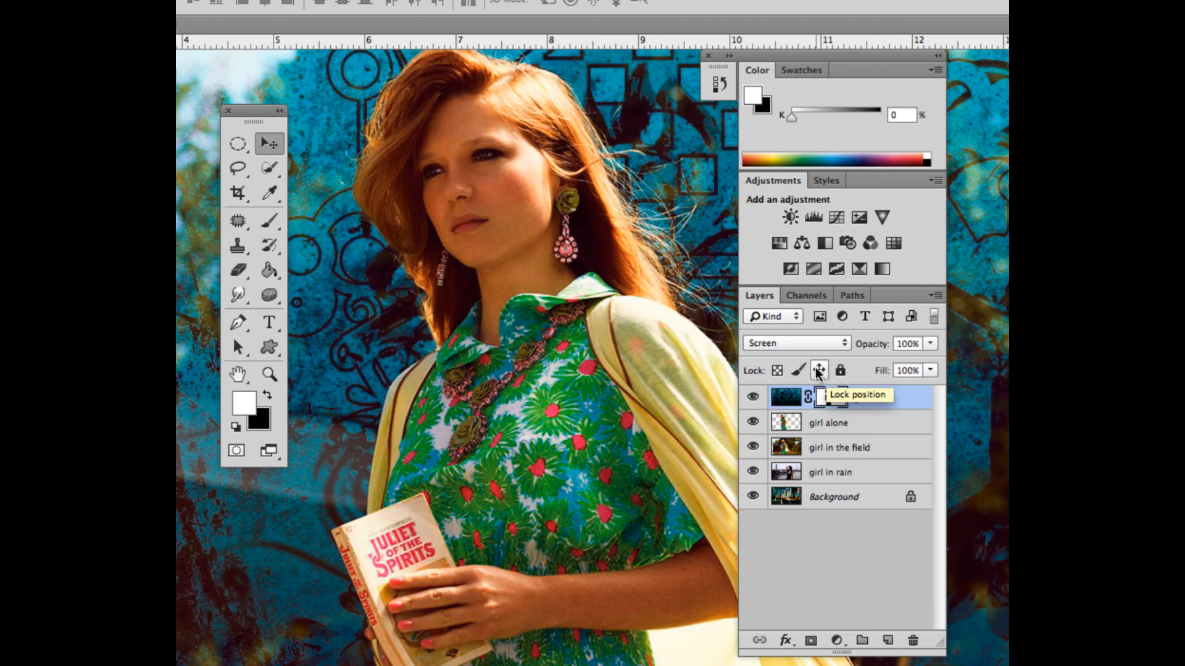
Step: Add a Vibrance adjustment layer directly above the girl alone layer
left_click(823, 425)
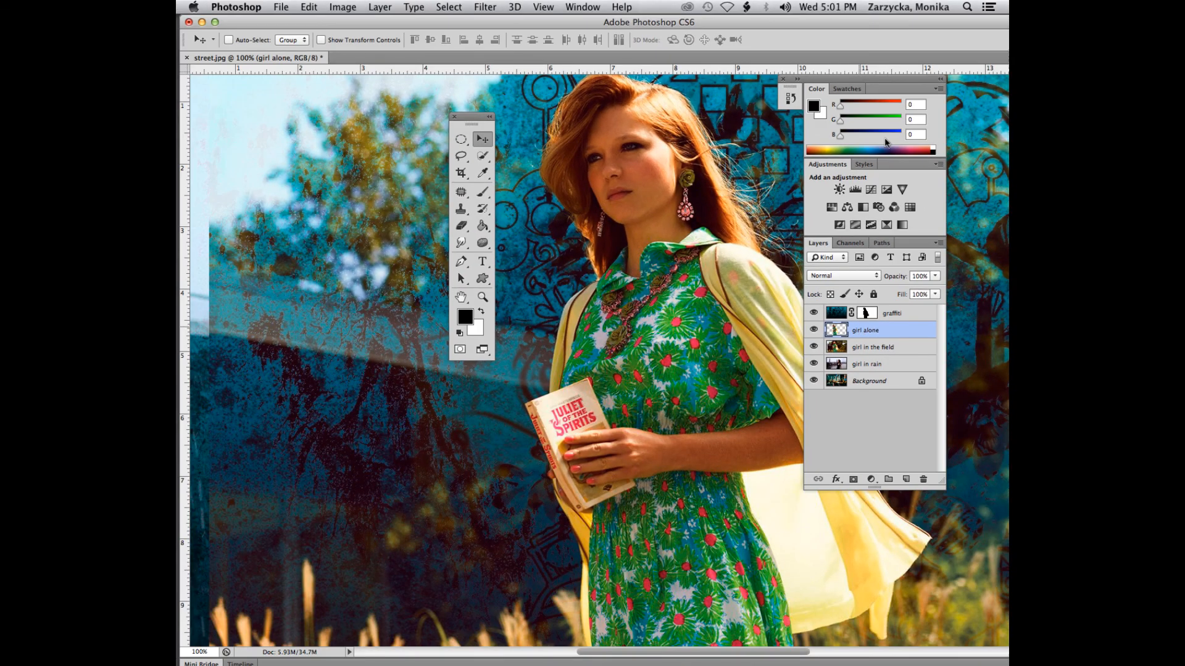
left_click(342, 7)
mouse_move(366, 49)
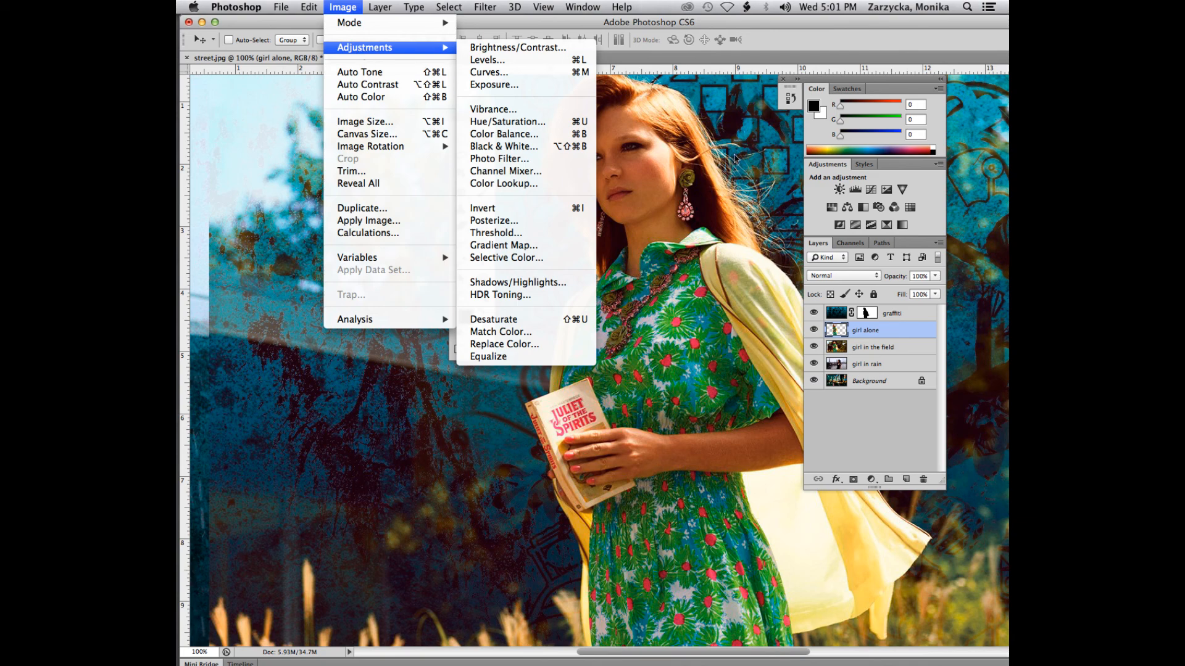
left_click(908, 439)
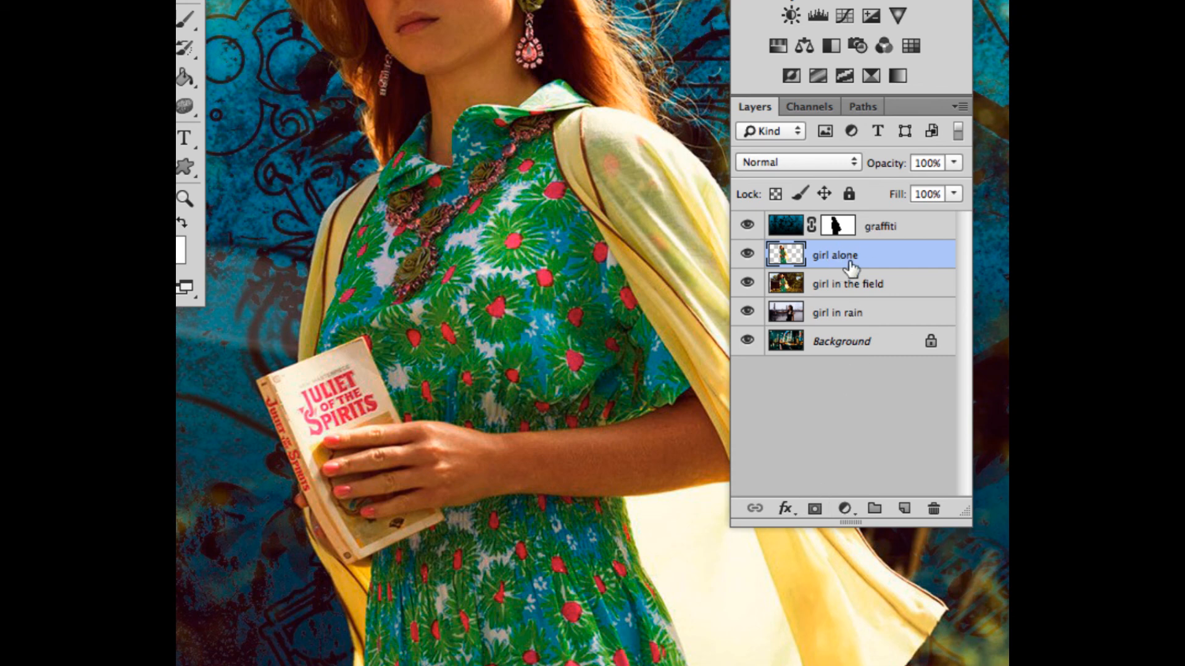
left_click(845, 510)
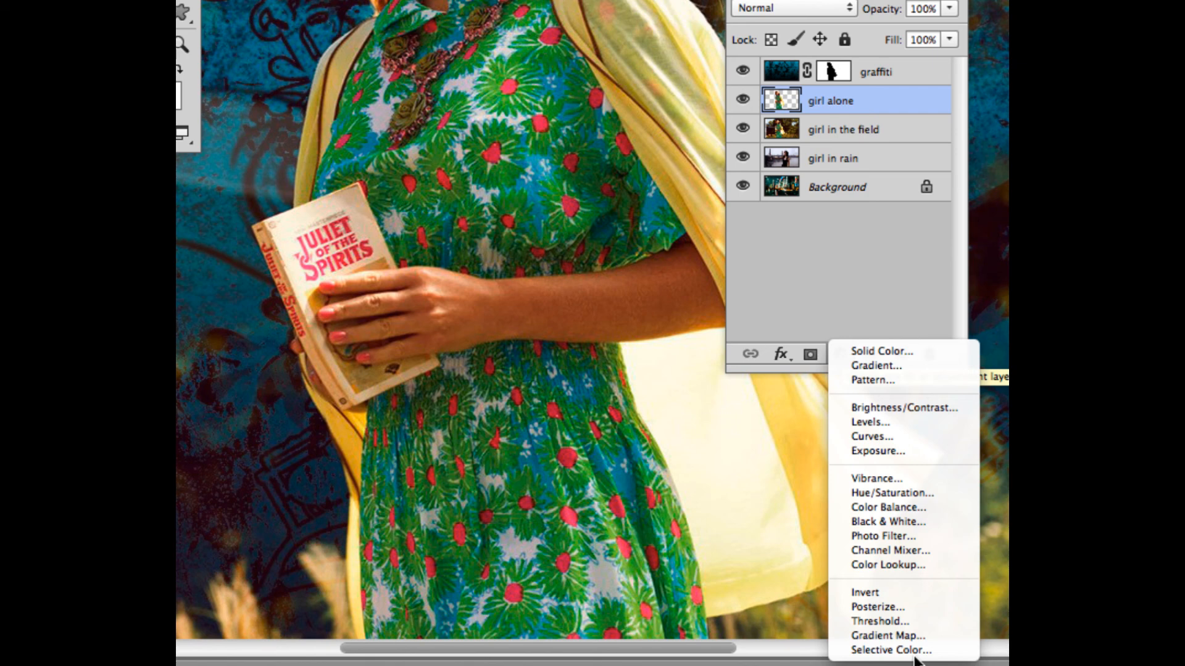
left_click(861, 475)
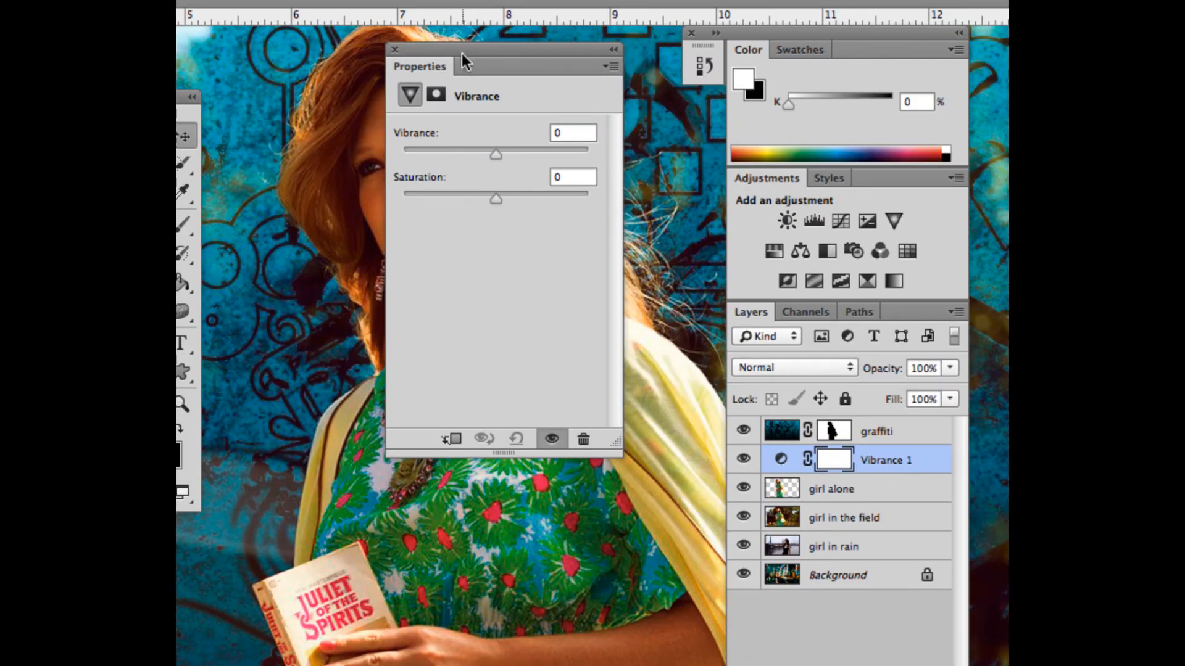
Step: Move the adjustment's properties away from the girl's face and set Vibrance to -18
left_click_drag(461, 53, 425, 62)
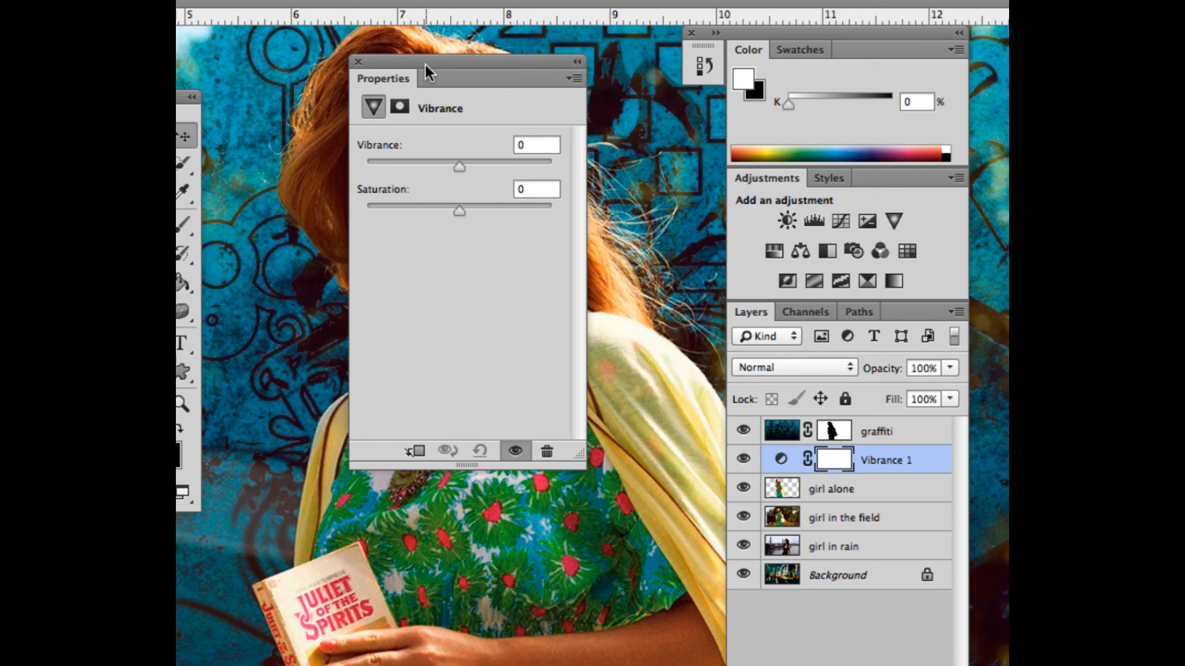
left_click_drag(424, 64, 559, 91)
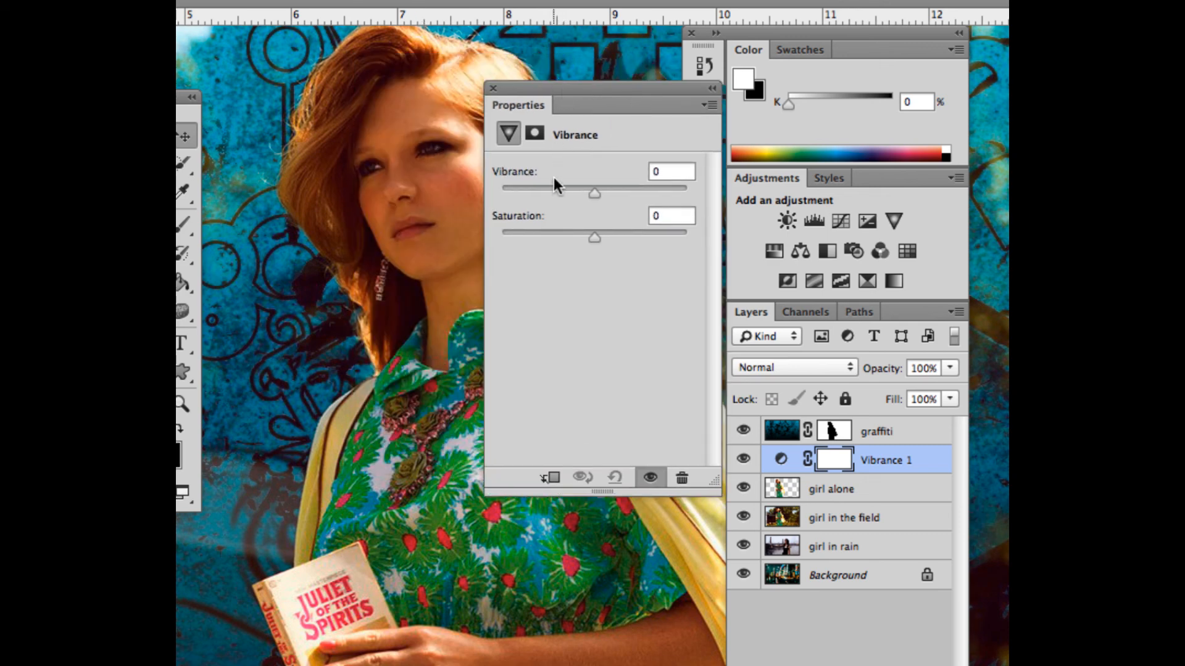
left_click_drag(589, 194, 576, 191)
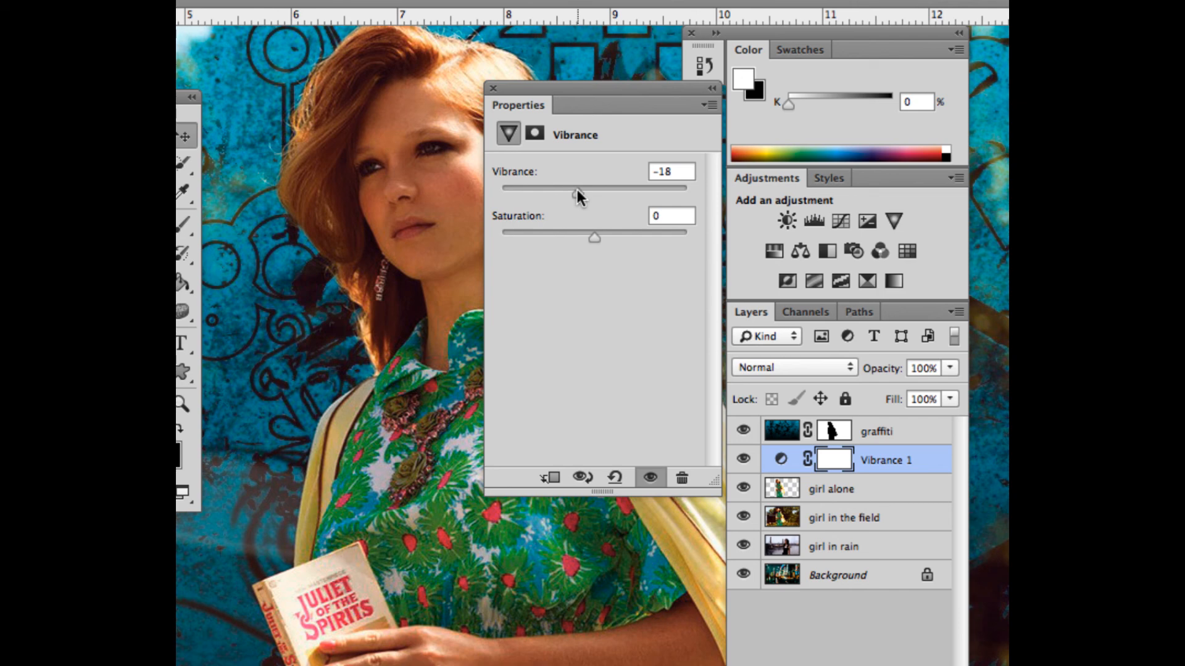
Step: Set Vibrance to -10, clip the adjustment to the girl alone layer, and close its properties
mouse_move(576, 190)
left_mouse_down()
mouse_move(562, 190)
mouse_move(584, 190)
left_mouse_up()
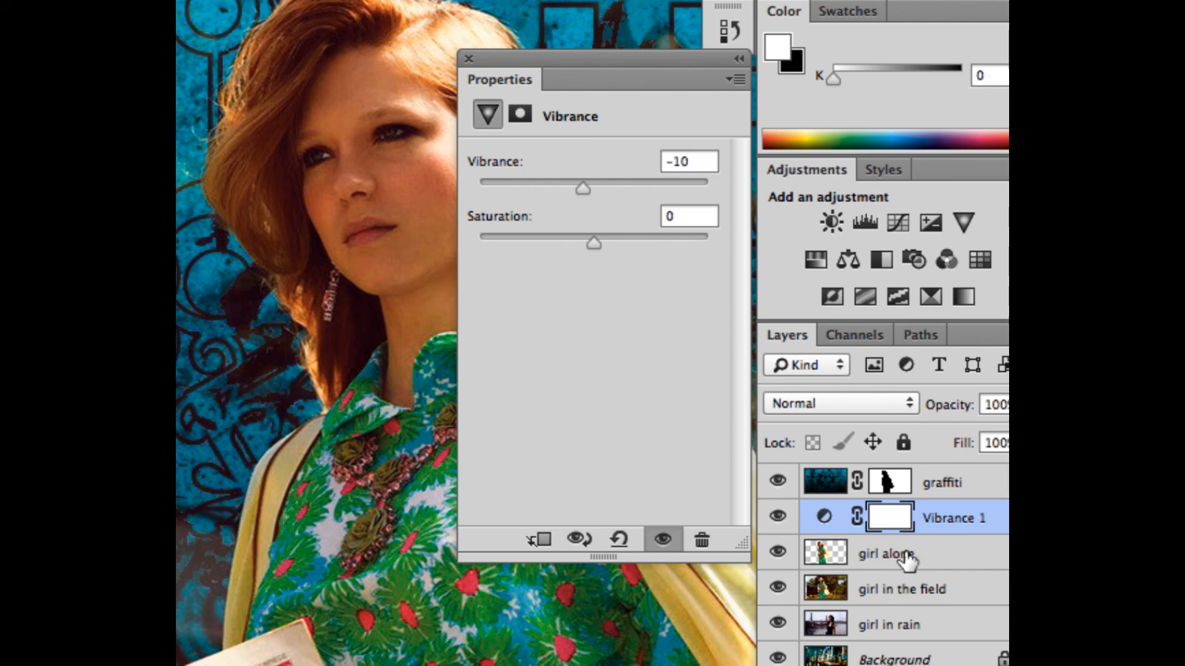
left_click(534, 540)
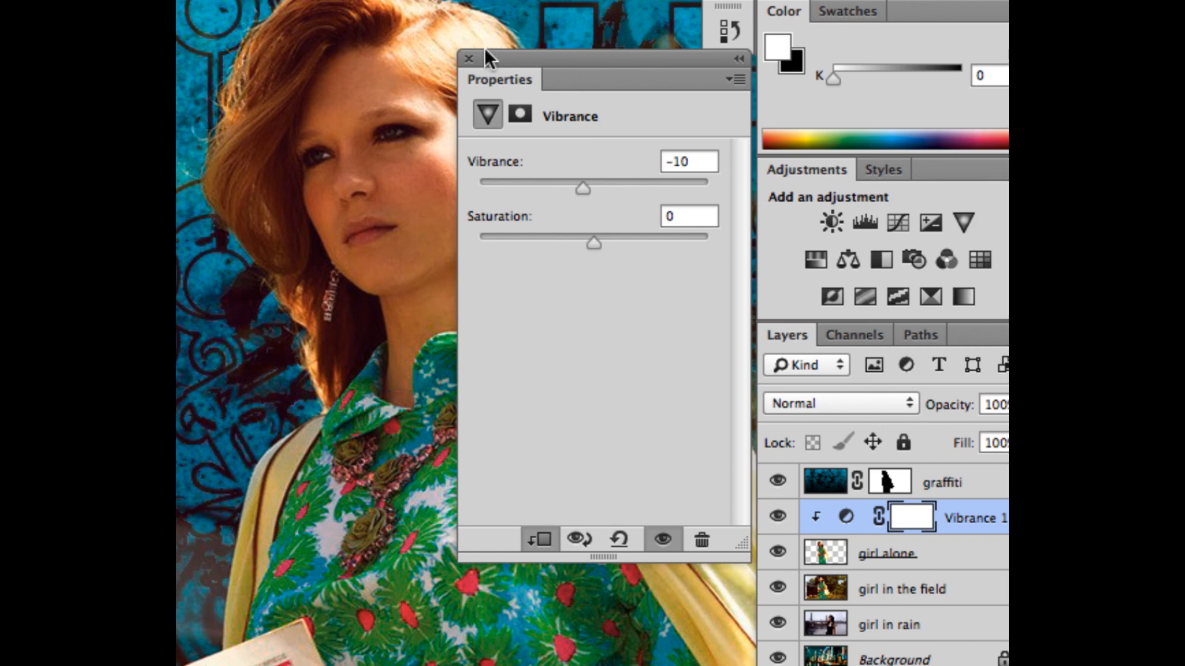
left_click(466, 58)
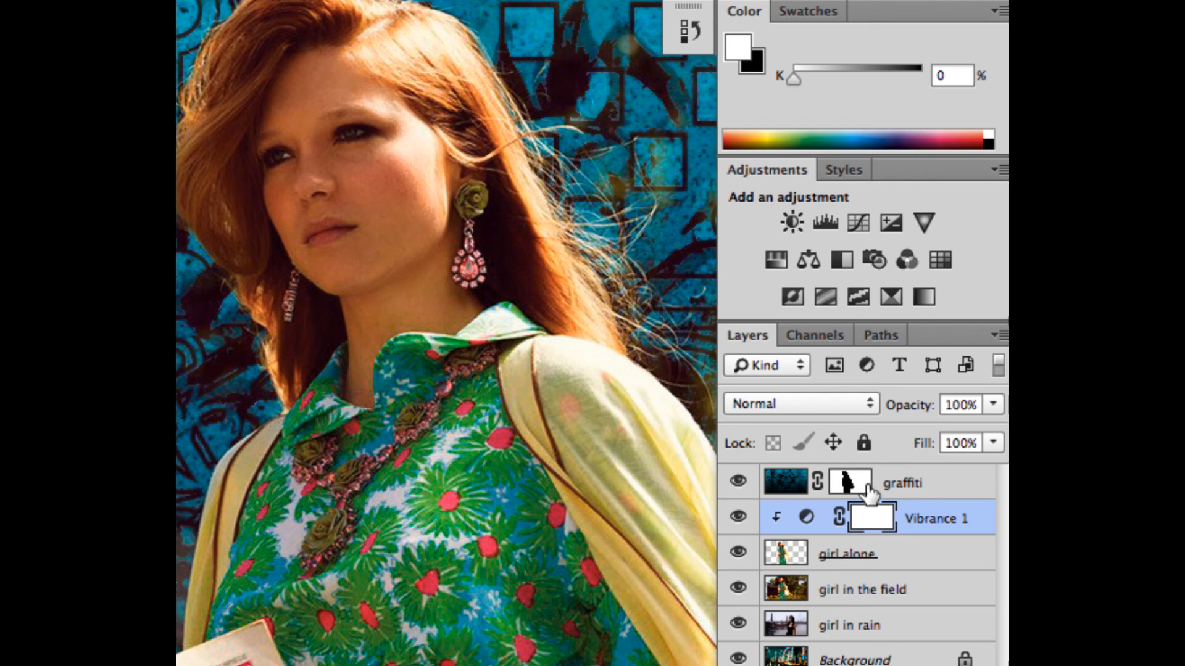
Step: Reopen the clipped Vibrance adjustment's settings to review them, and close them without changing anything
double_click(805, 519)
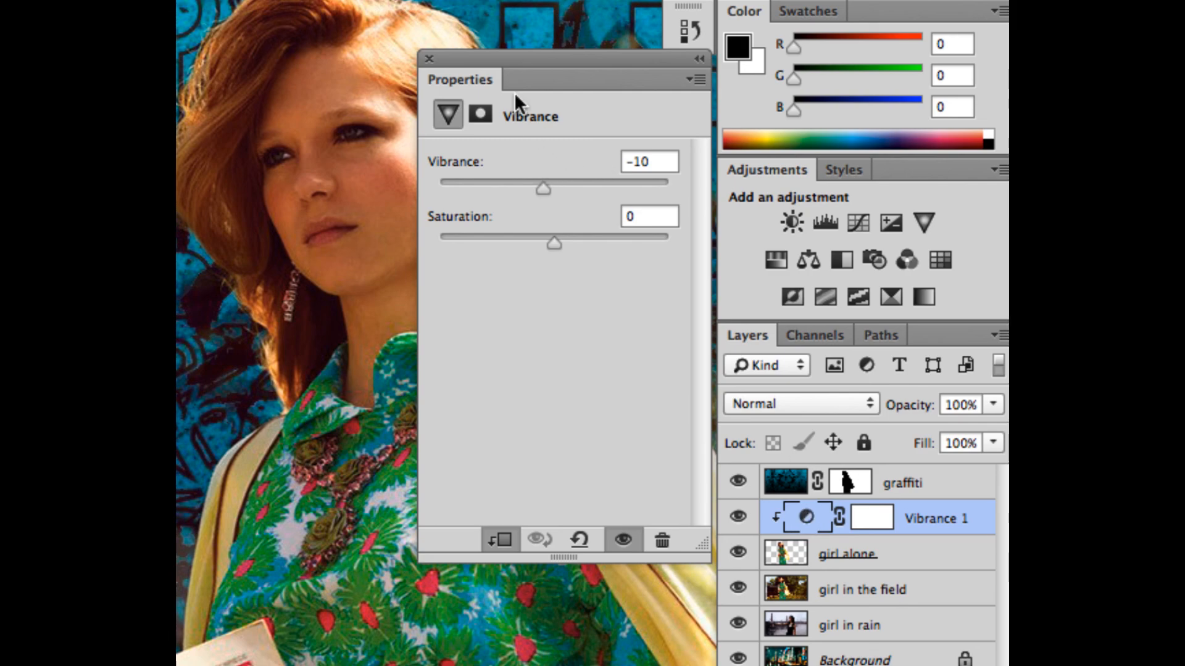
left_click(429, 59)
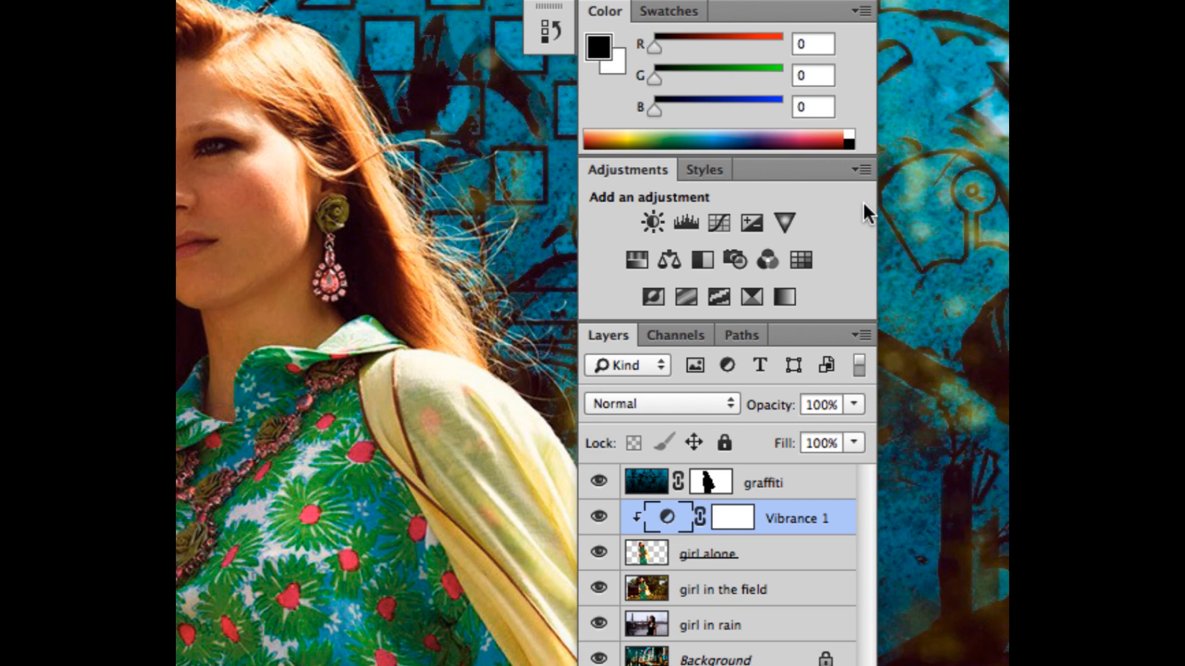
scroll(772, 413, "down", 2)
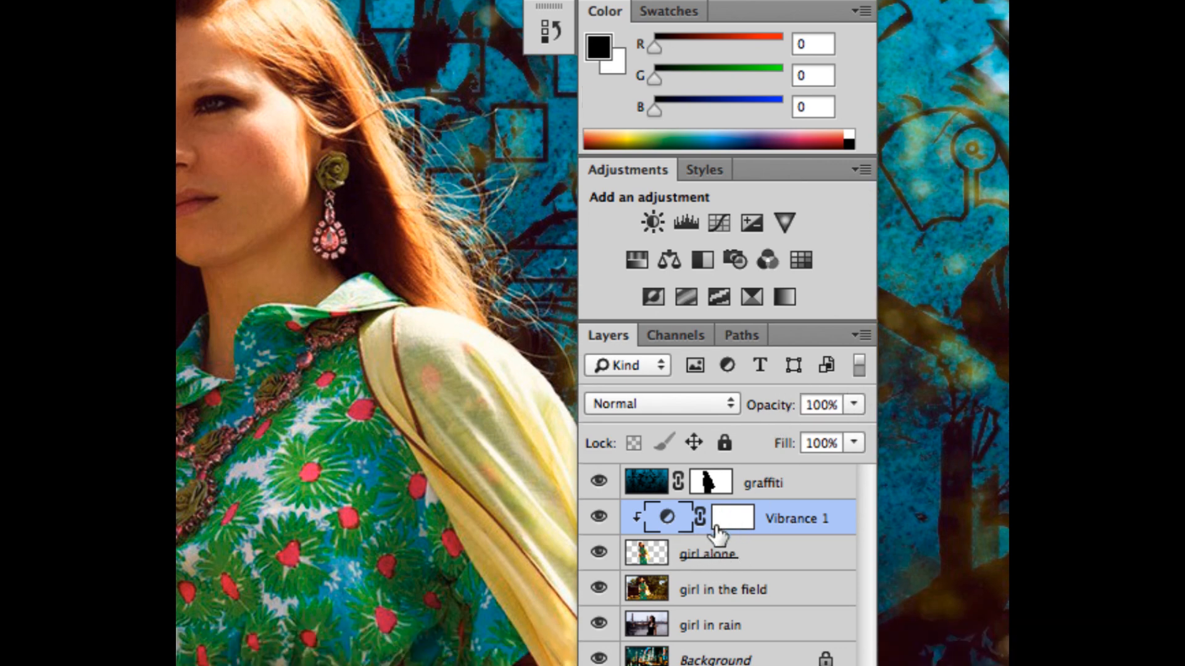
Step: Try merging the Vibrance adjustment down into the girl alone layer, and undo the merge
left_click(850, 333)
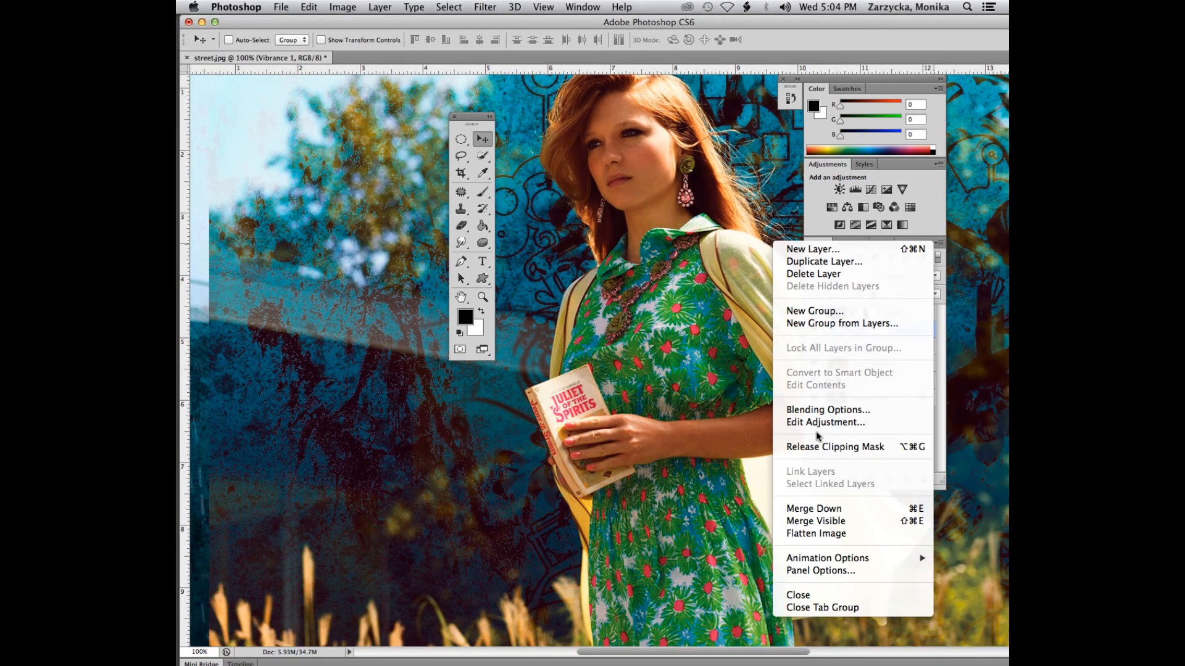
left_click(822, 509)
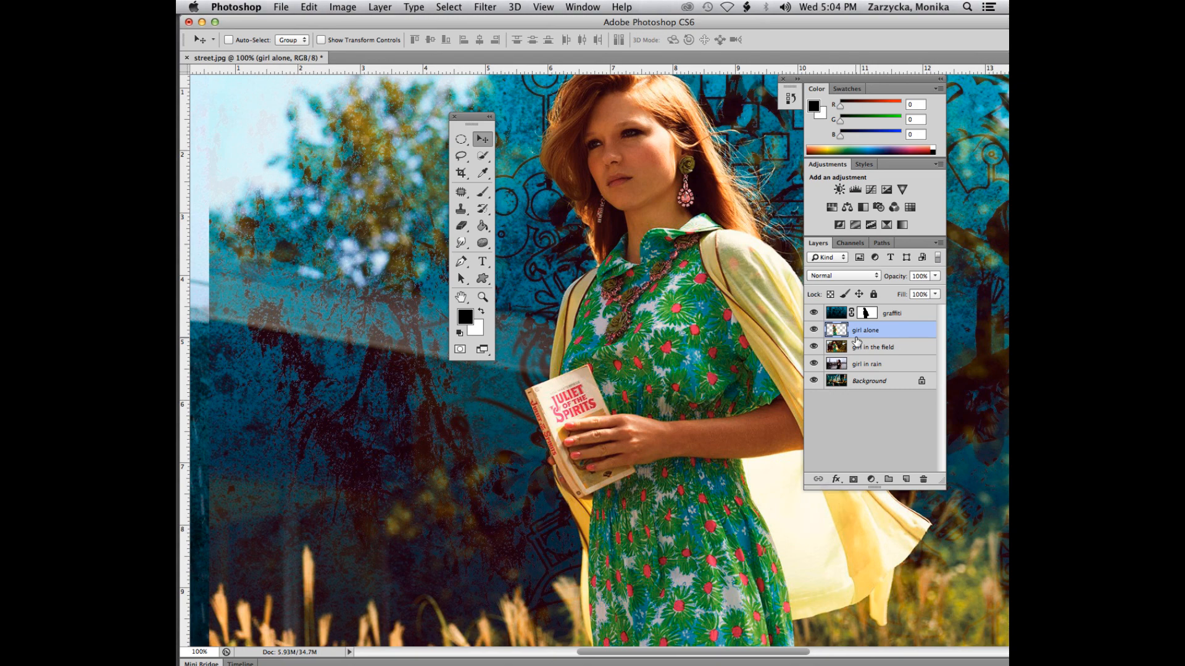
key("super+z")
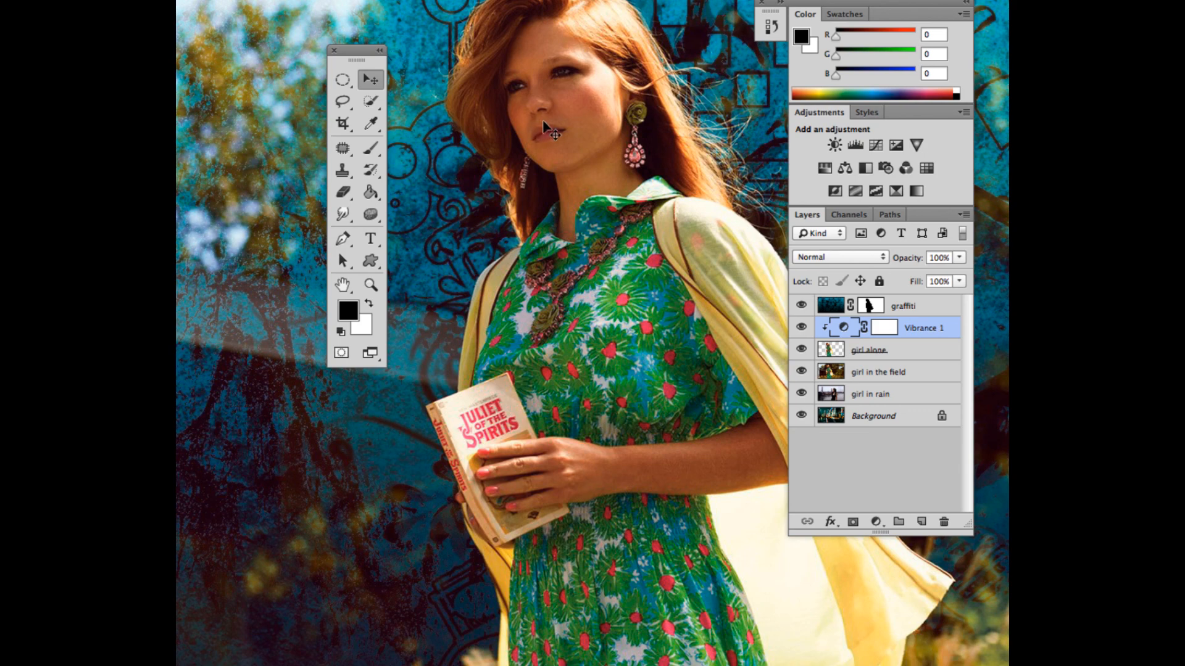
Step: Make the girl alone layer active and choose the Sponge Tool
scroll(546, 127, "up", 2)
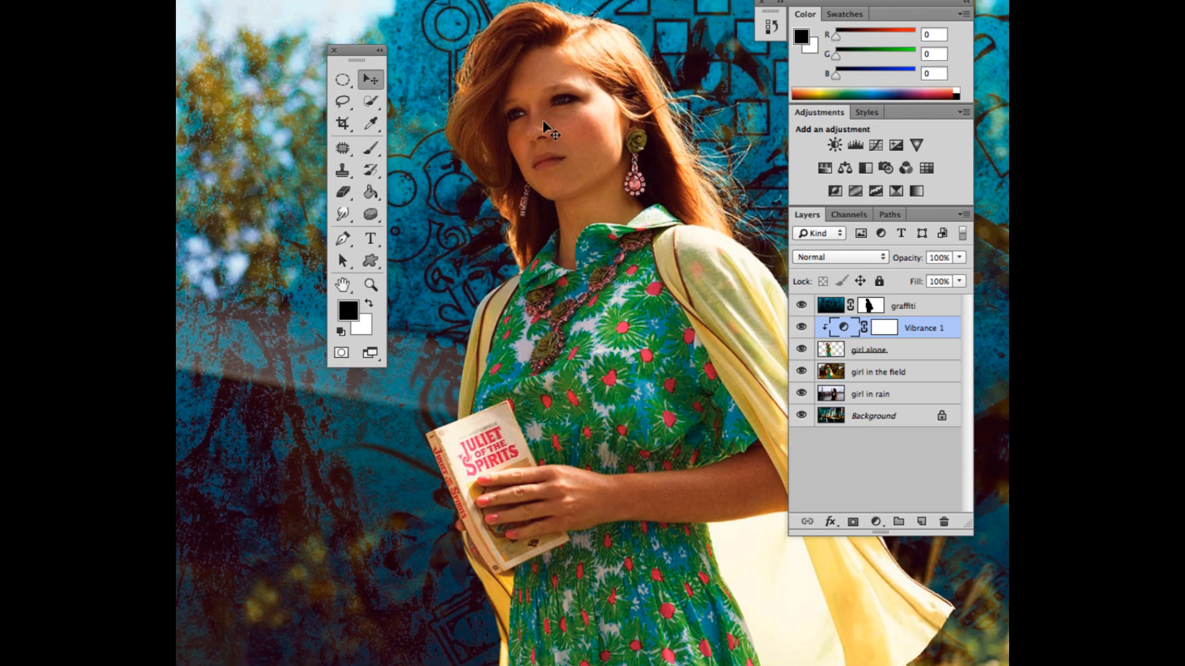
scroll(552, 124, "up", 5)
scroll(560, 119, "down", 3)
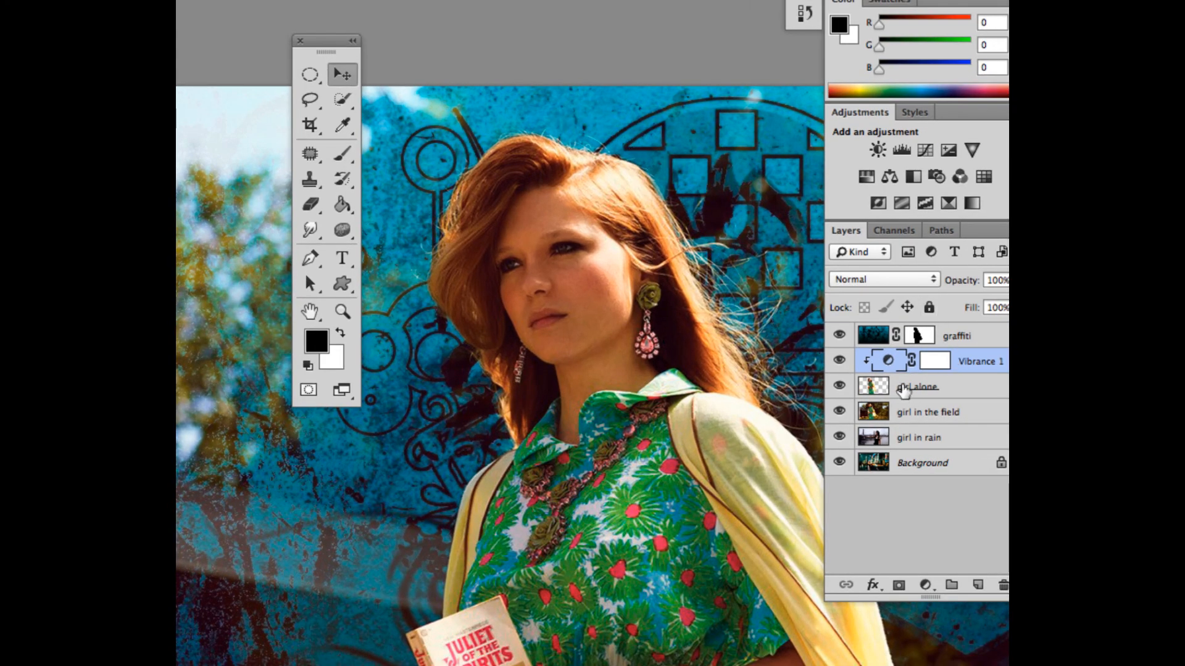
left_click(903, 390)
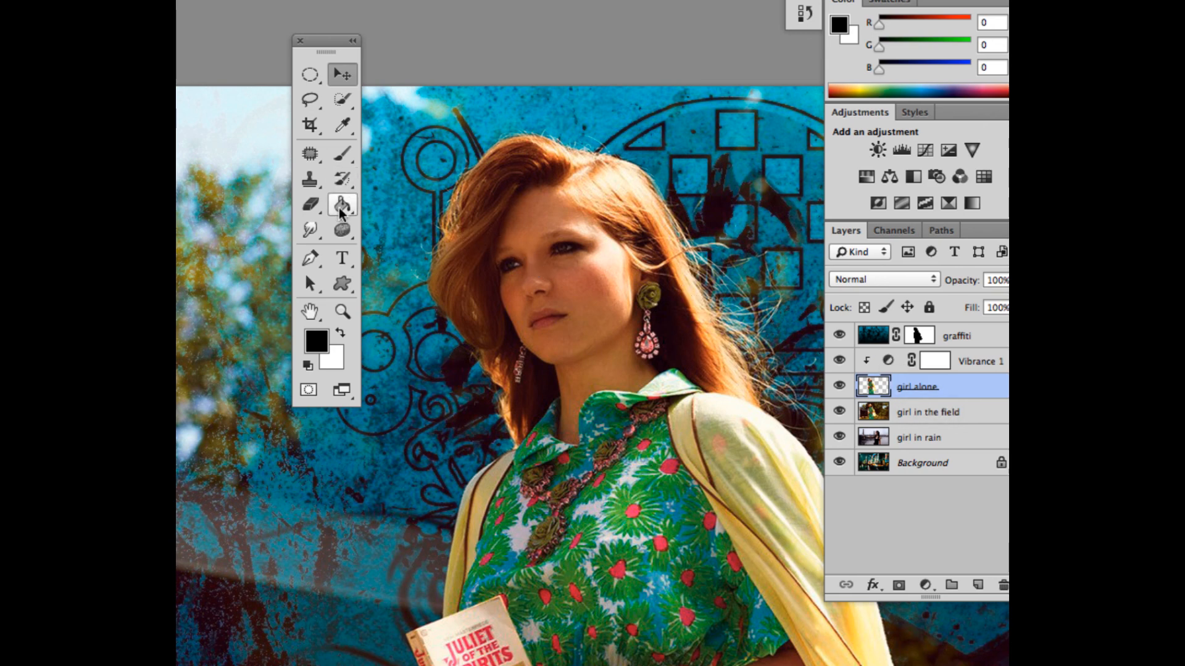
left_click(341, 229)
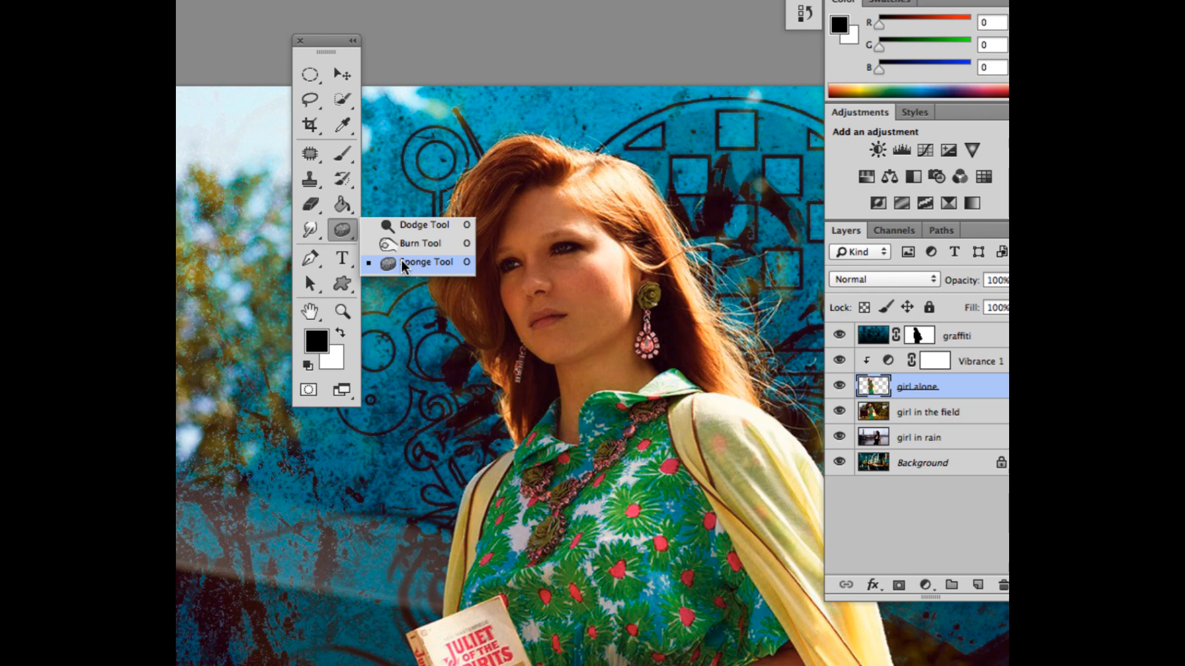
left_click(401, 261)
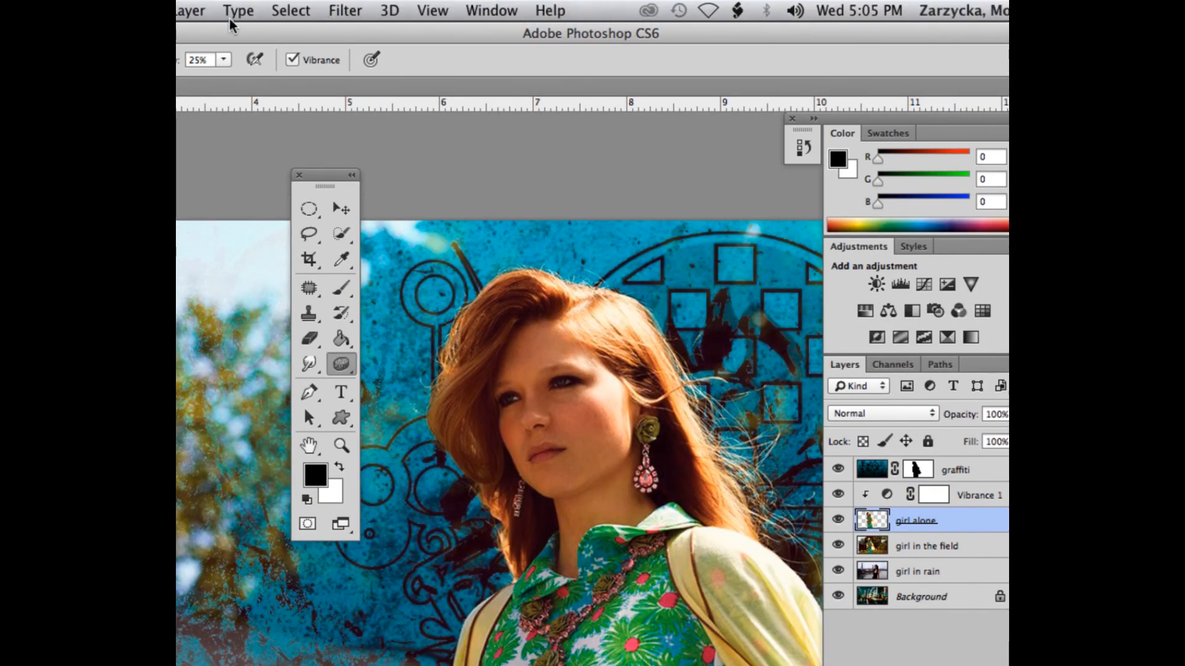
Step: Examine the Sponge Tool's brush size, hardness, mode, flow and vibrance options
left_click_drag(200, 34, 379, 33)
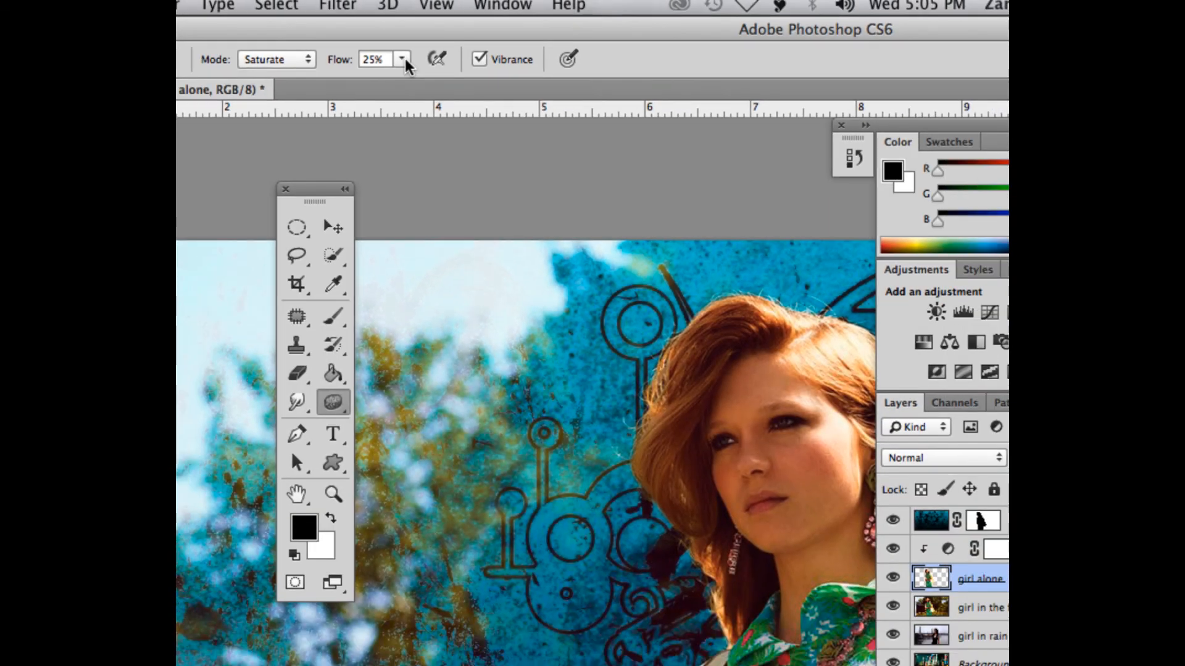
left_click_drag(553, 19, 461, 22)
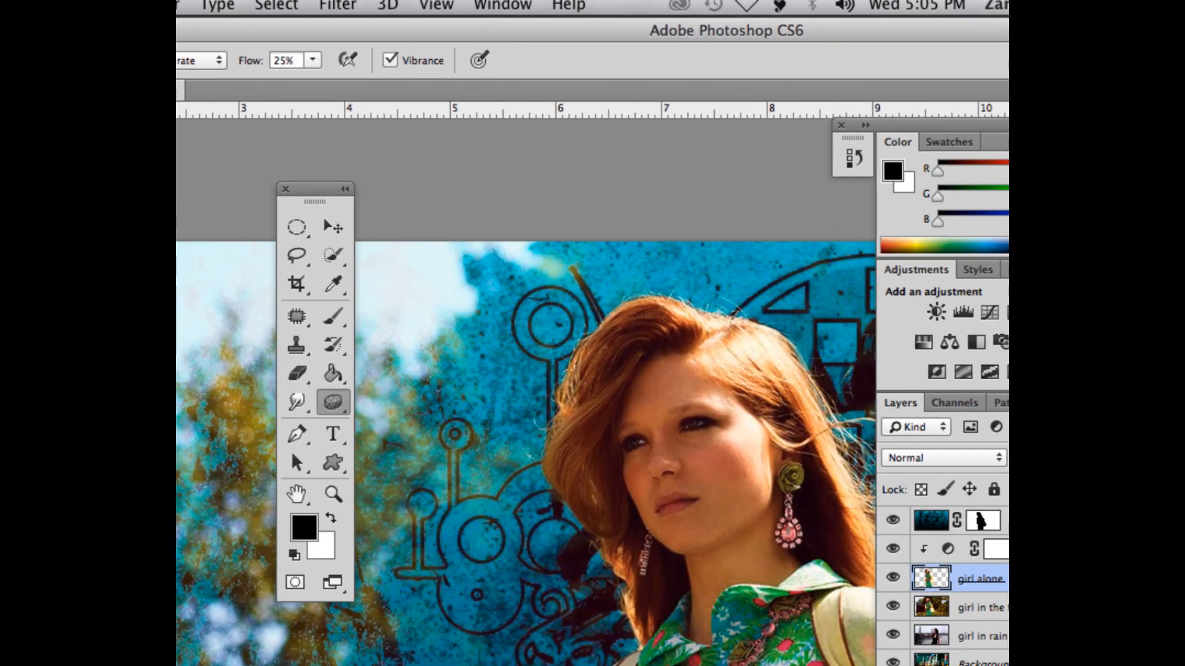
mouse_move(225, 36)
left_mouse_down()
mouse_move(515, 47)
mouse_move(220, 37)
left_mouse_up()
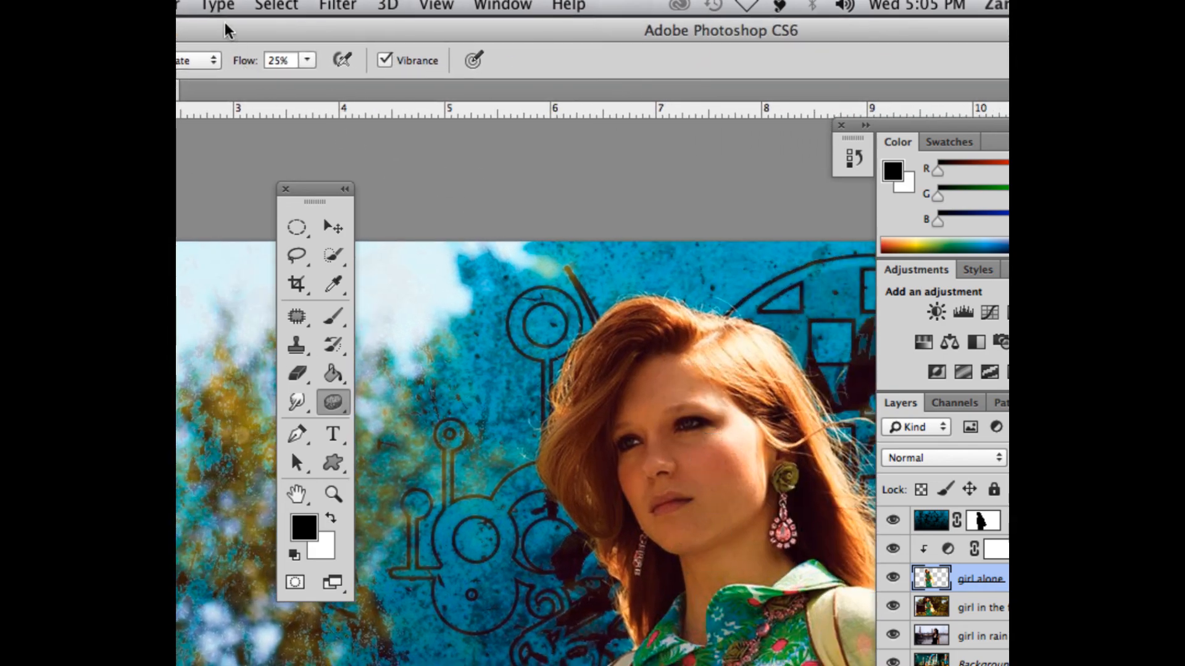
left_click_drag(225, 29, 444, 41)
left_click(259, 78)
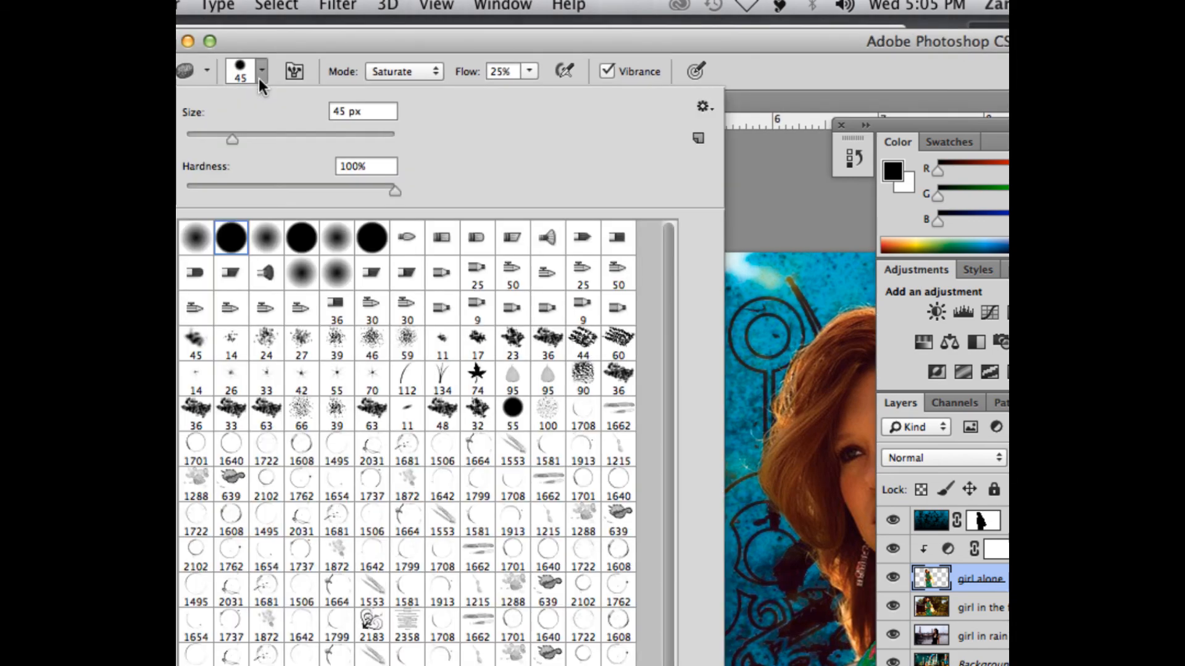
left_click(338, 43)
mouse_move(537, 53)
left_mouse_down()
mouse_move(423, 39)
mouse_move(305, 52)
left_mouse_up()
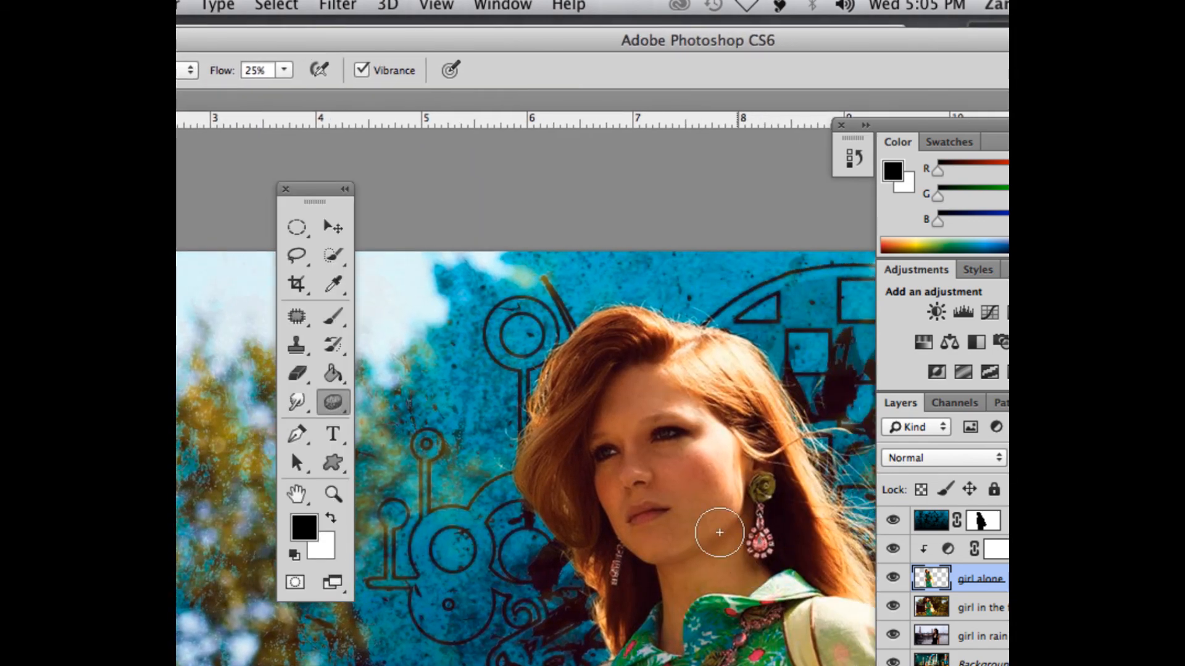
Step: Lower the Sponge Tool's flow to 16% and saturate the girl's cheek
key("super+plus")
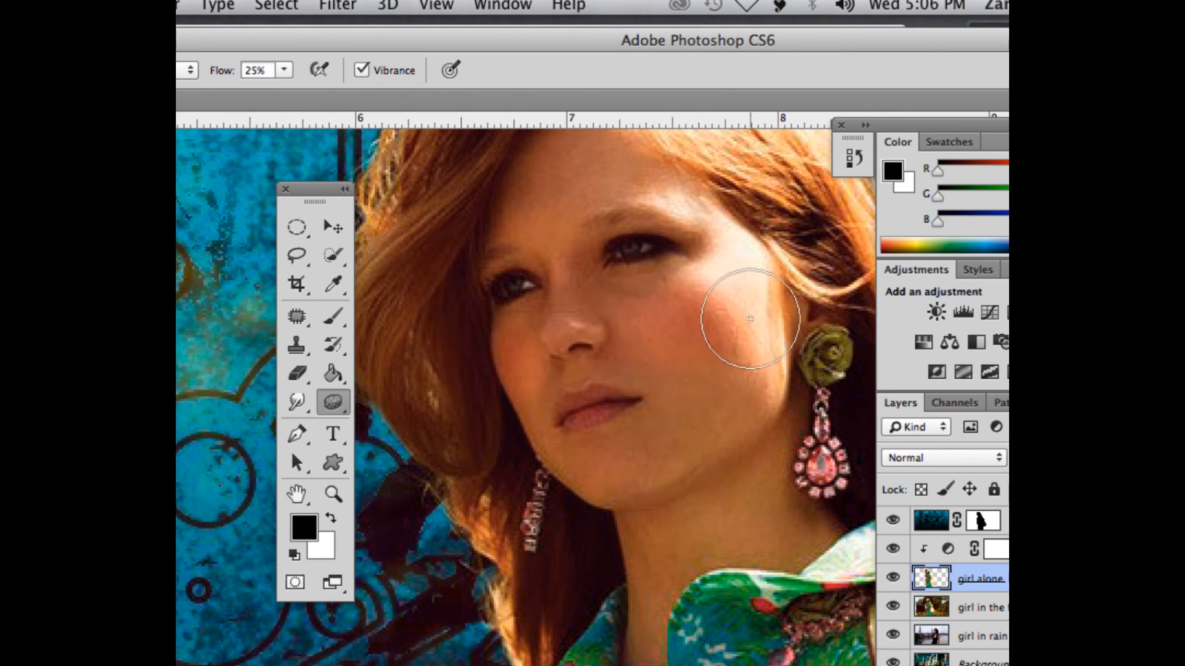
left_click_drag(264, 36, 325, 39)
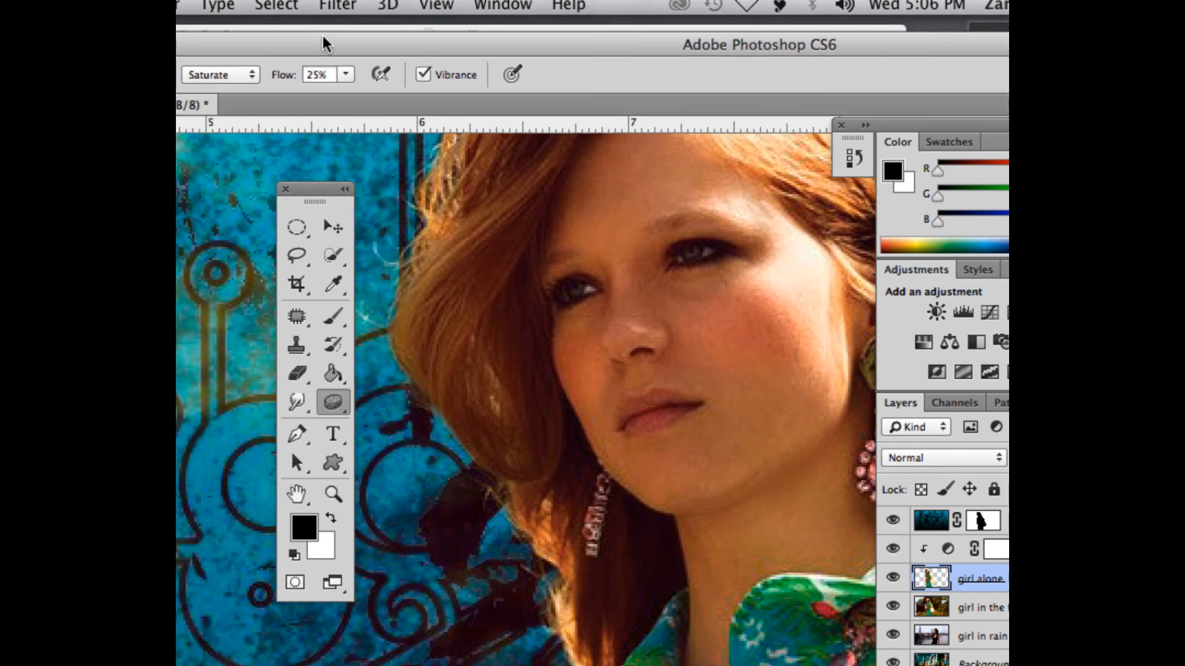
left_click(347, 74)
left_click_drag(346, 99, 339, 101)
mouse_move(795, 307)
left_mouse_down()
mouse_move(762, 370)
mouse_move(767, 344)
mouse_move(733, 336)
left_mouse_up()
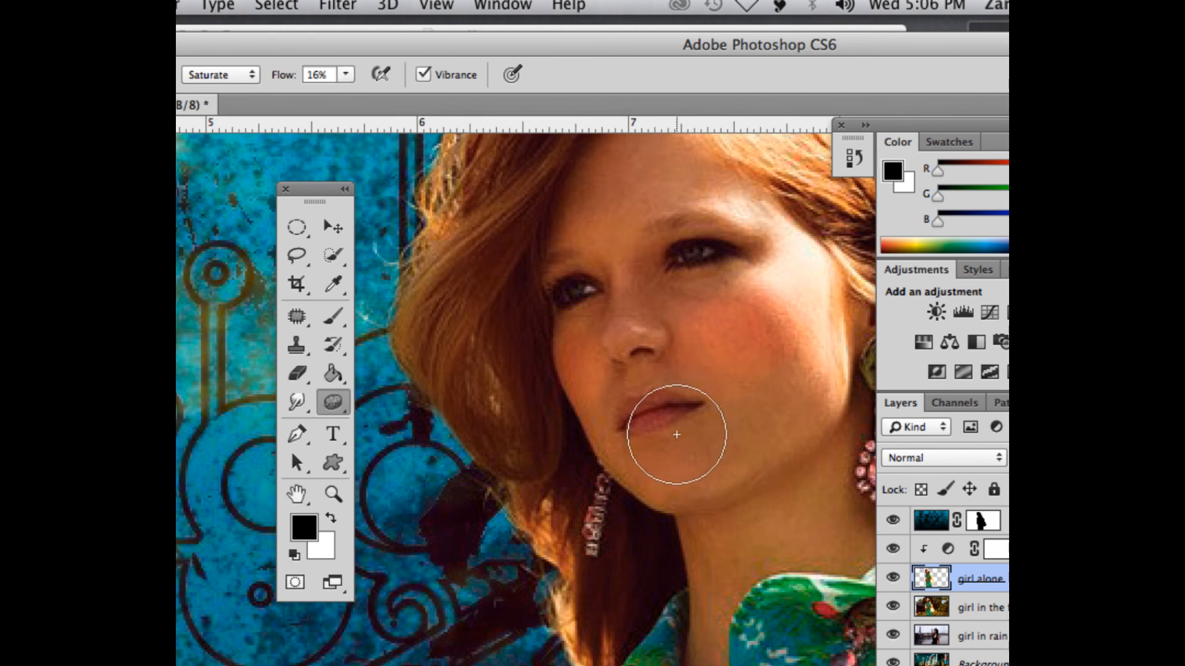
Step: Shrink the sponge brush to fit within the girl's lips and saturate the lips
key("bracketleft")
key("bracketleft")
key("bracketleft")
key("bracketleft")
key("bracketleft")
key("bracketleft")
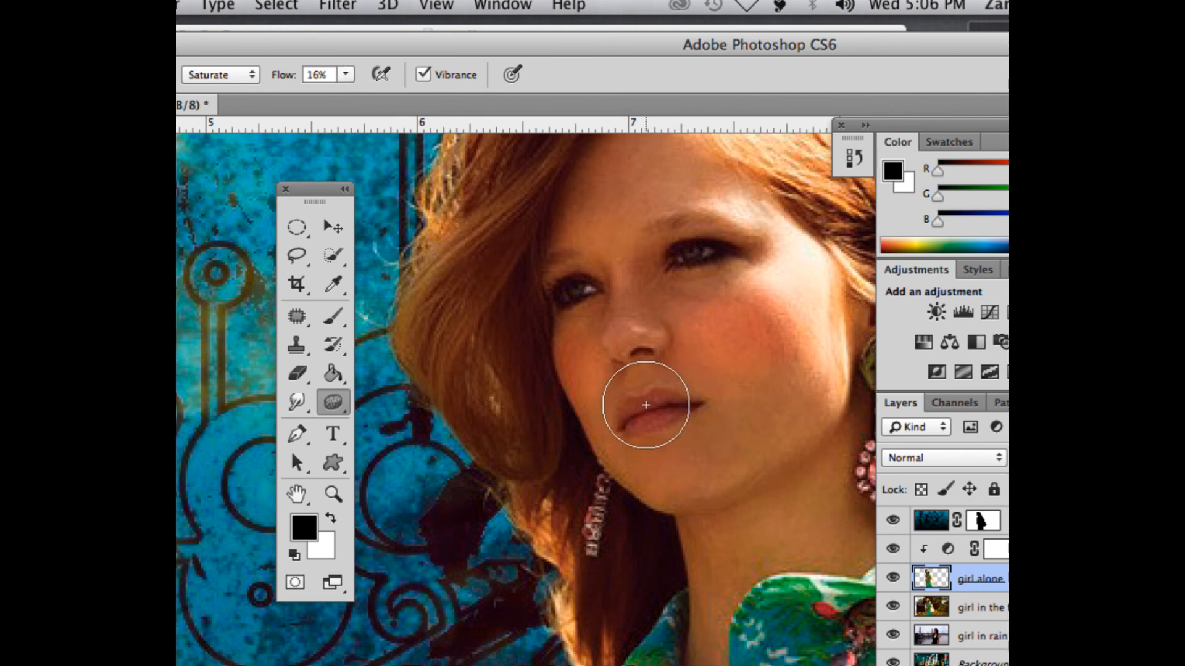
key("bracketleft")
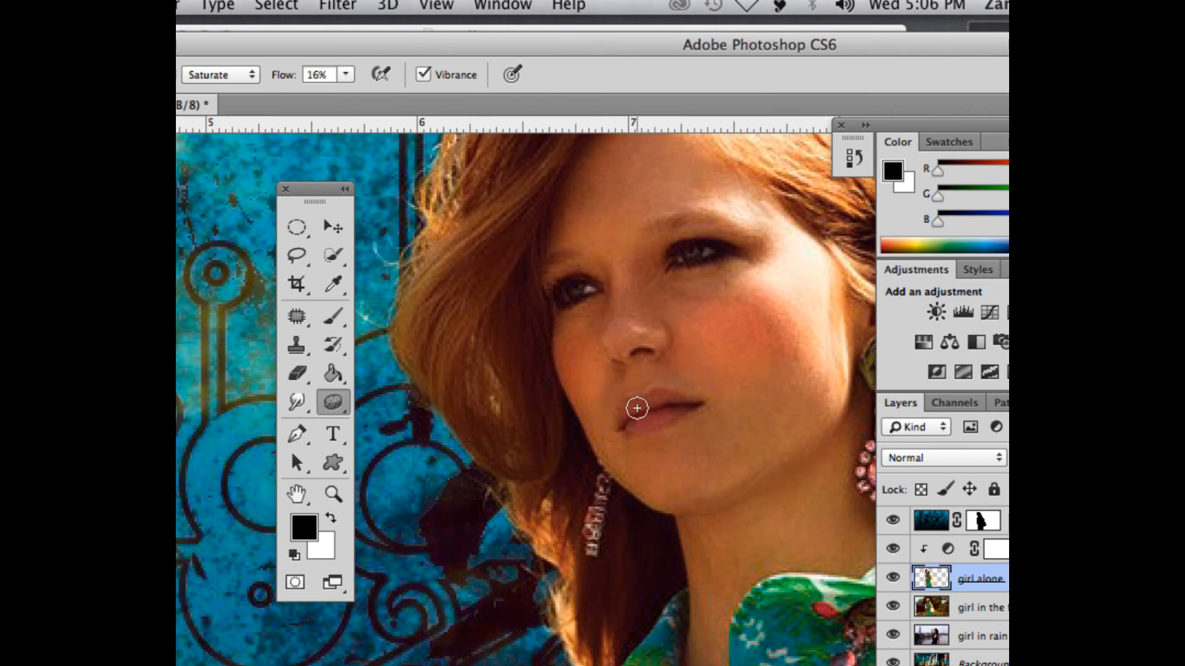
mouse_move(634, 411)
left_mouse_down()
mouse_move(679, 410)
mouse_move(633, 422)
mouse_move(665, 400)
mouse_move(756, 429)
mouse_move(681, 392)
mouse_move(666, 424)
mouse_move(681, 419)
mouse_move(618, 411)
mouse_move(681, 410)
left_mouse_up()
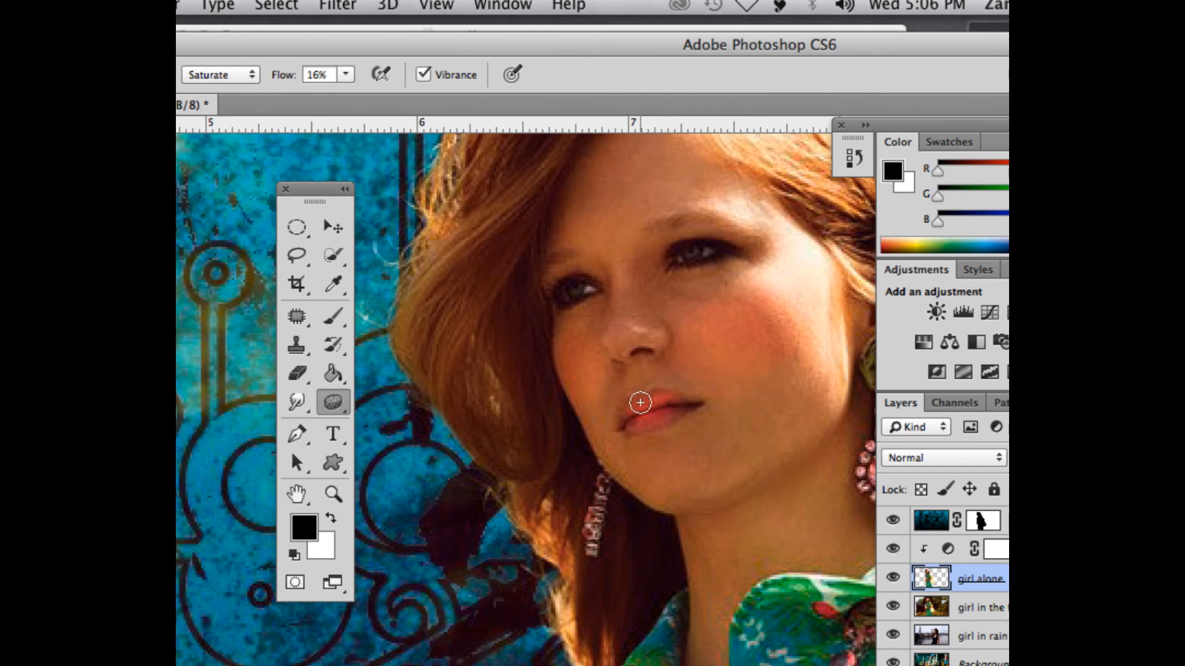
left_click_drag(632, 415, 704, 397)
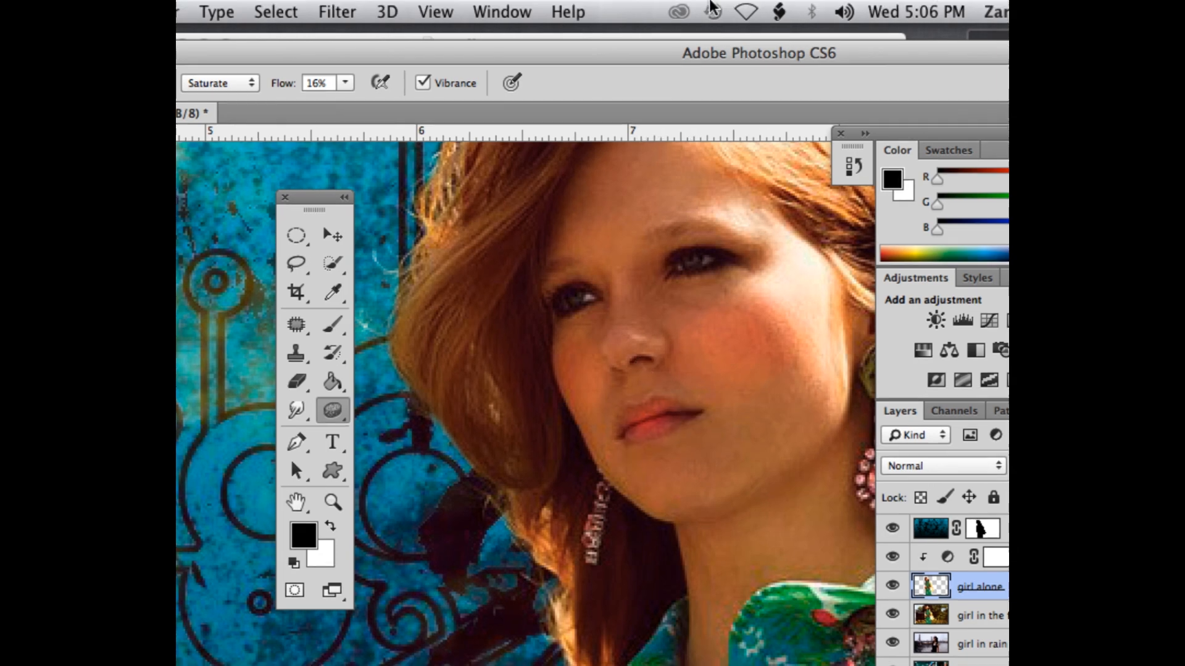
Step: Open the Liquify filter on the girl alone layer and reposition its window to reach the filter's tools
left_click_drag(670, 39, 648, 29)
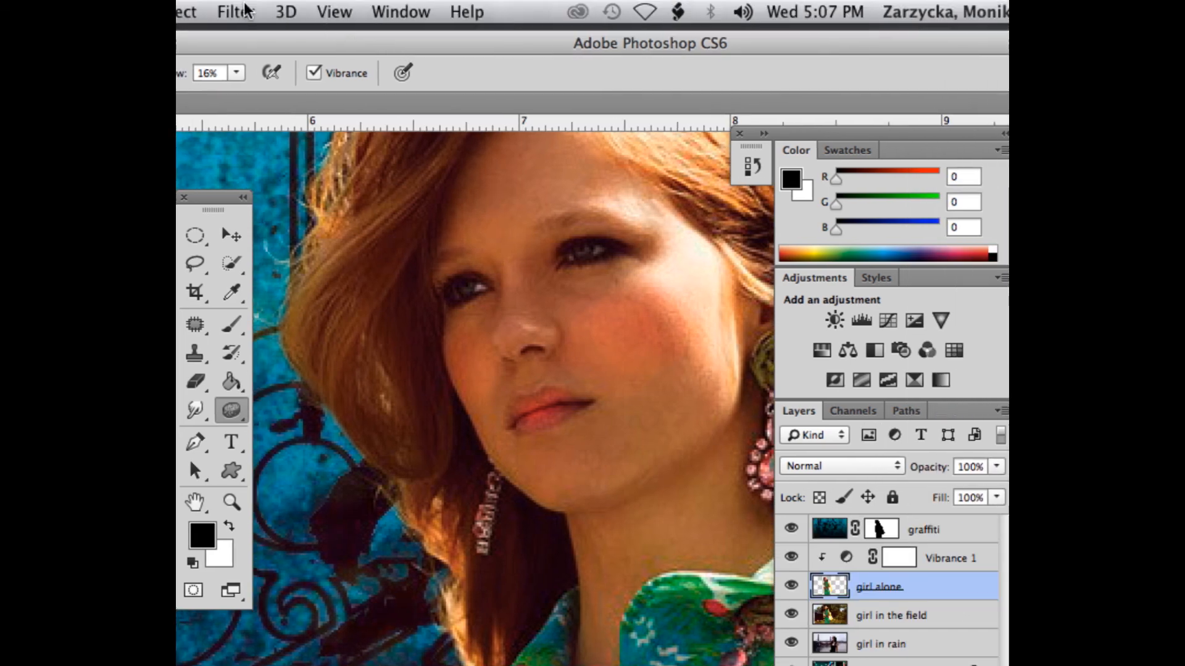
left_click(246, 10)
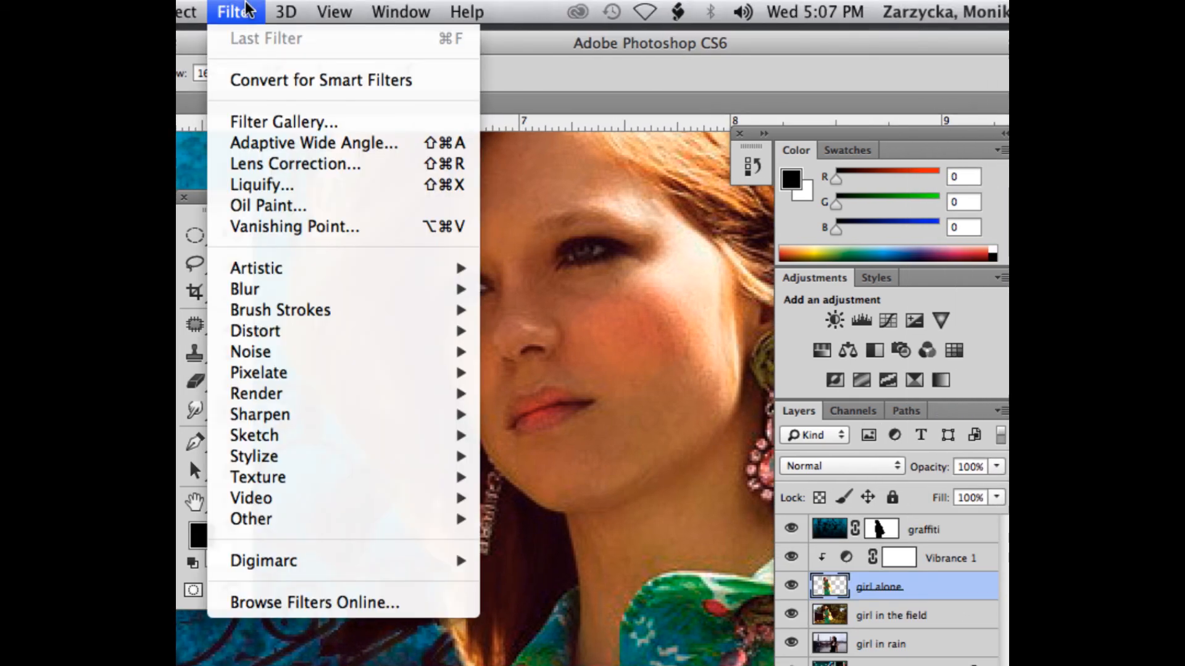
left_click(282, 183)
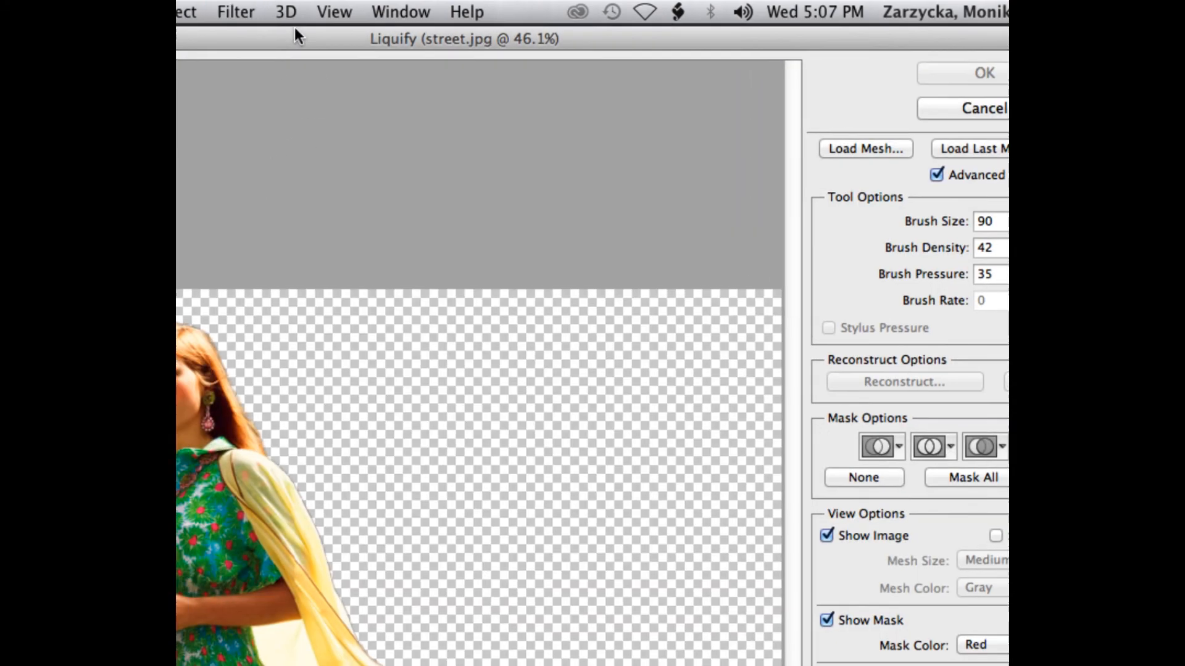
left_click_drag(294, 27, 696, 32)
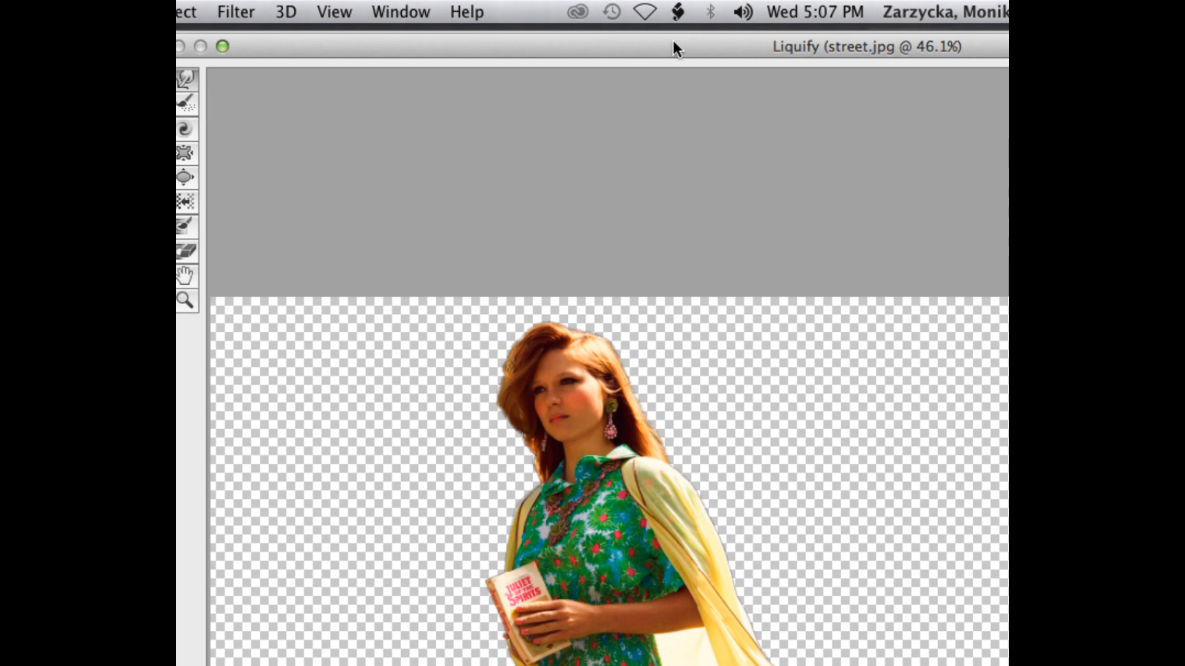
key("super+equal")
key("super+equal")
key("super+equal")
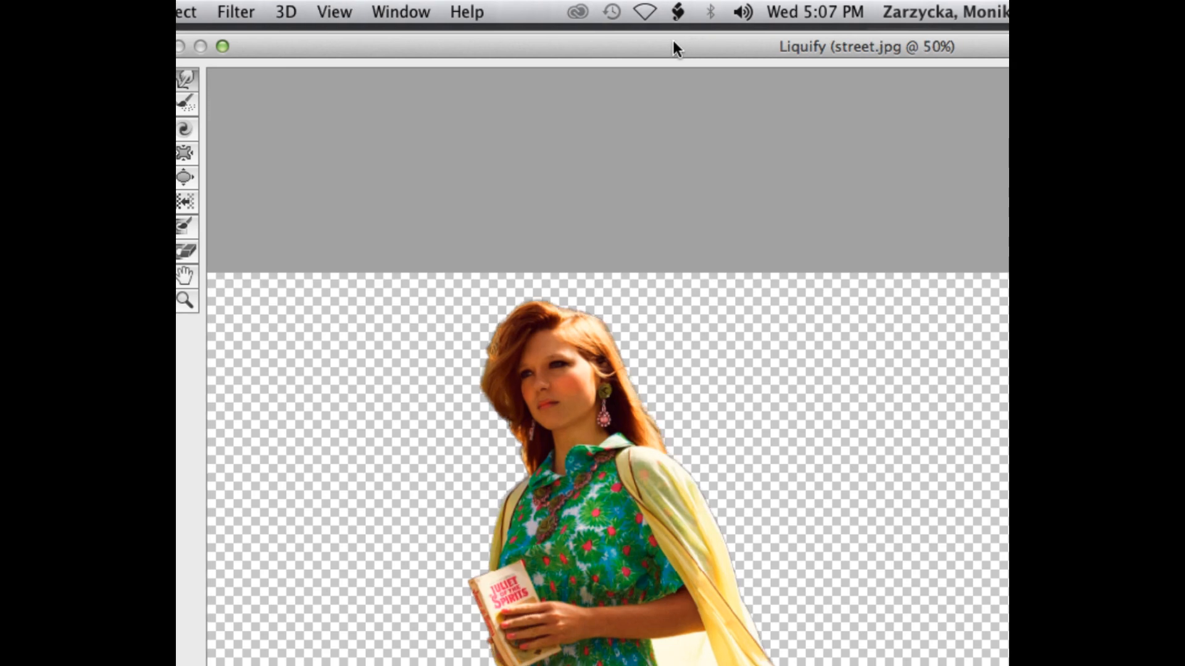
mouse_move(458, 50)
left_mouse_down()
mouse_move(544, 34)
mouse_move(487, 48)
left_mouse_up()
scroll(470, 179, "up", 3)
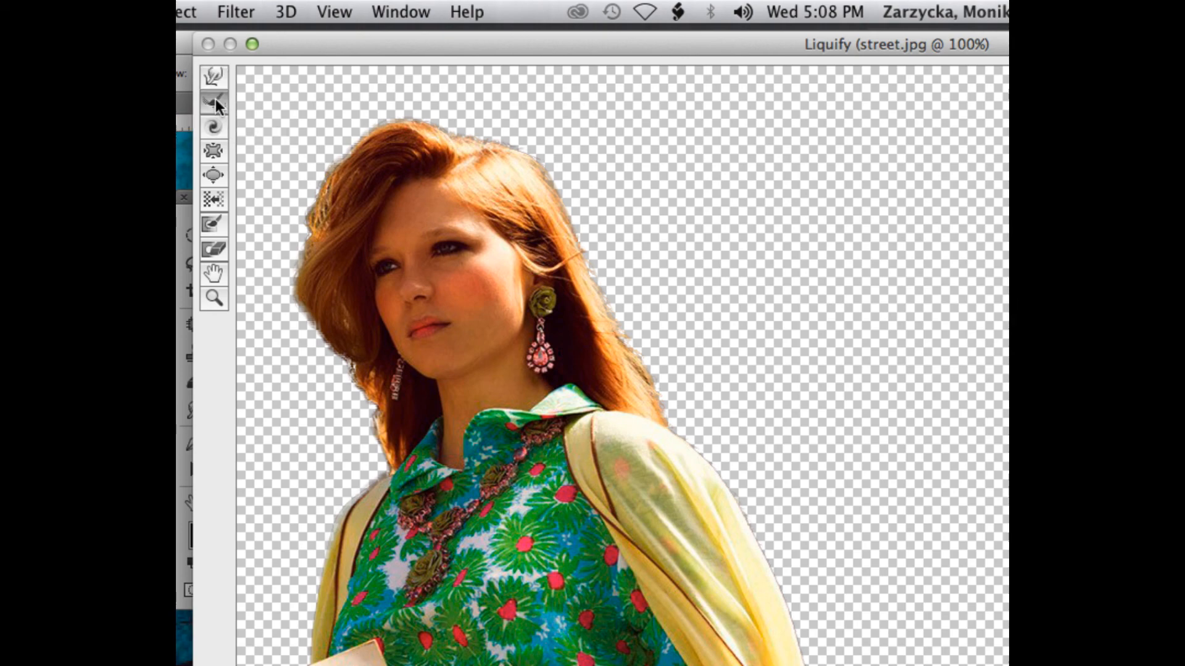
Step: Try distorting the girl's facial features in Liquify, and brush over her face with the Reconstruct tool to restore it
mouse_move(557, 272)
left_mouse_down()
mouse_move(338, 202)
mouse_move(487, 306)
mouse_move(455, 379)
left_mouse_up()
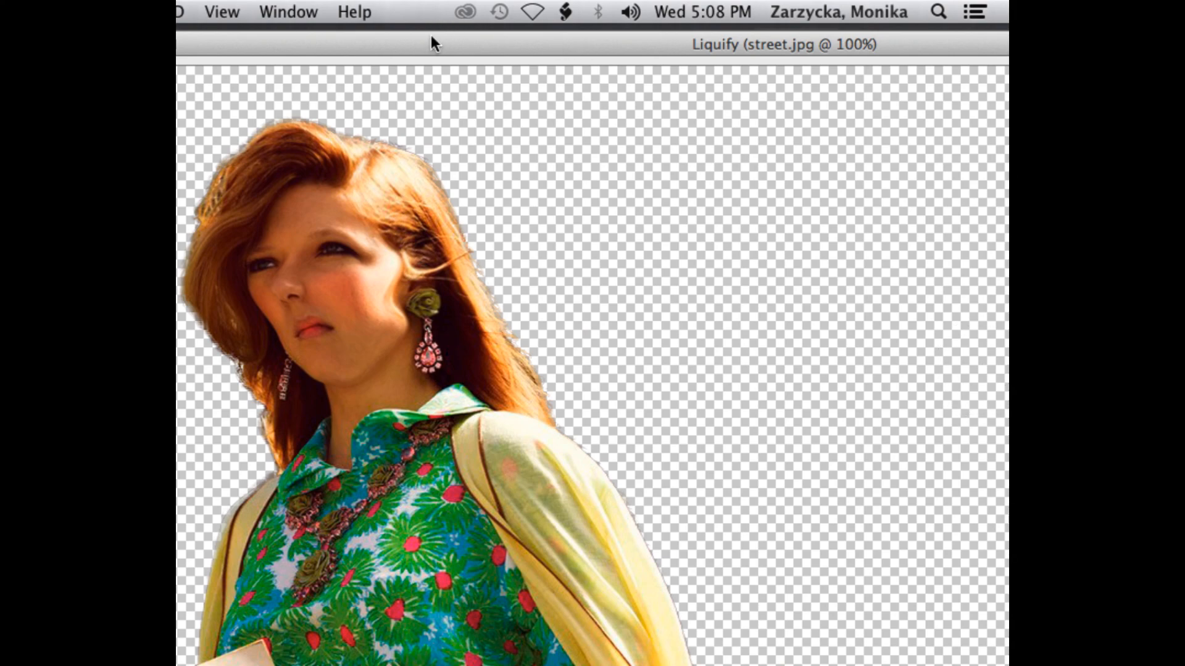
left_click_drag(543, 34, 740, 15)
left_click_drag(628, 15, 318, 15)
left_click(279, 93)
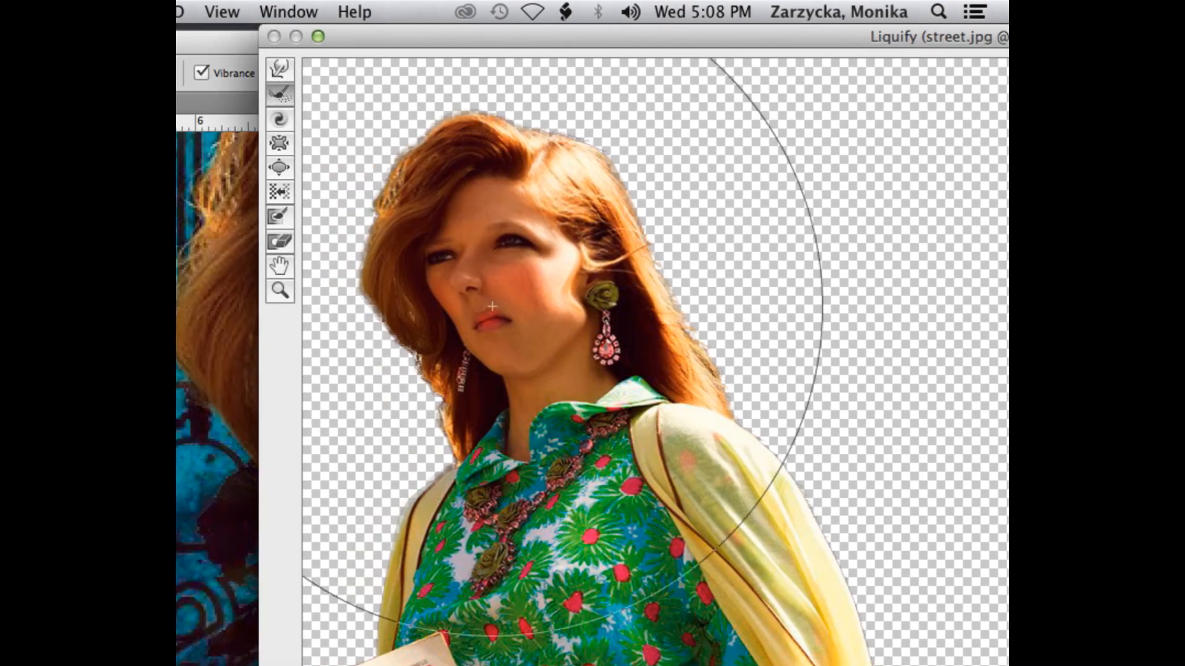
mouse_move(489, 277)
left_mouse_down()
mouse_move(490, 198)
mouse_move(437, 317)
left_mouse_up()
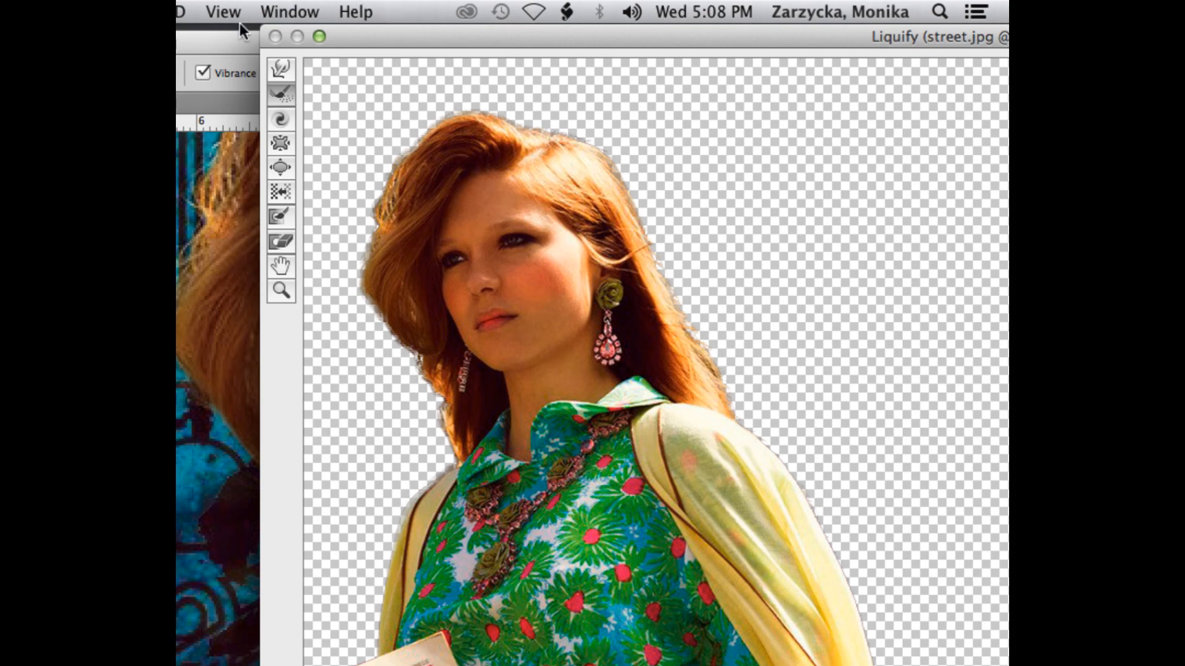
Step: Try twisting the girl's face and hair with the Twirl Clockwise tool, and undo the distortion
left_click(281, 119)
mouse_move(430, 289)
left_mouse_down()
mouse_move(437, 371)
mouse_move(476, 137)
left_mouse_up()
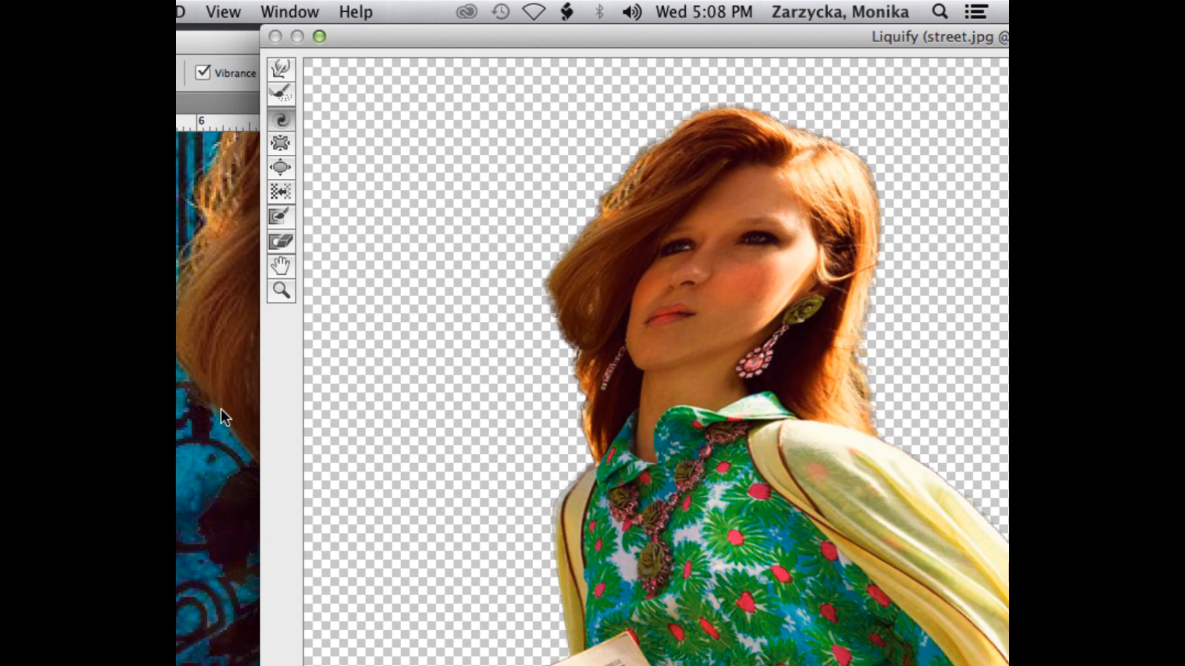
left_click_drag(555, 31, 457, 42)
left_click_drag(281, 43, 347, 32)
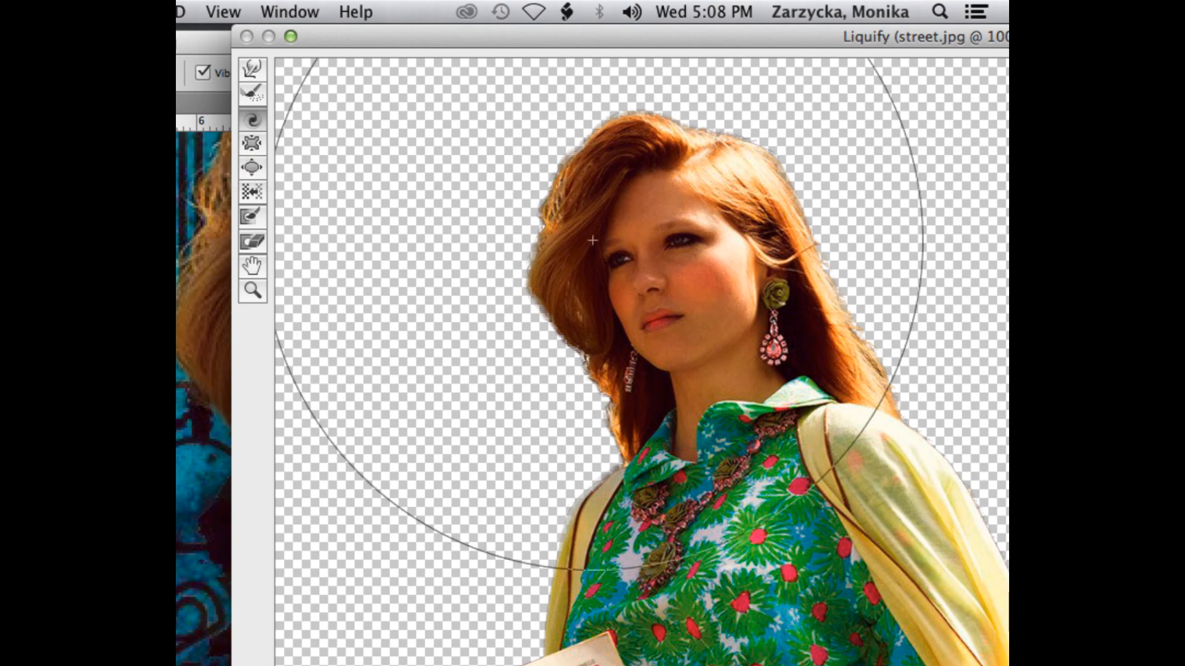
left_click_drag(682, 382, 678, 384)
key("super+z")
Step: Try shrinking the girl's lower face with the Pucker tool, and undo the distortion
left_click(252, 143)
key("super+z")
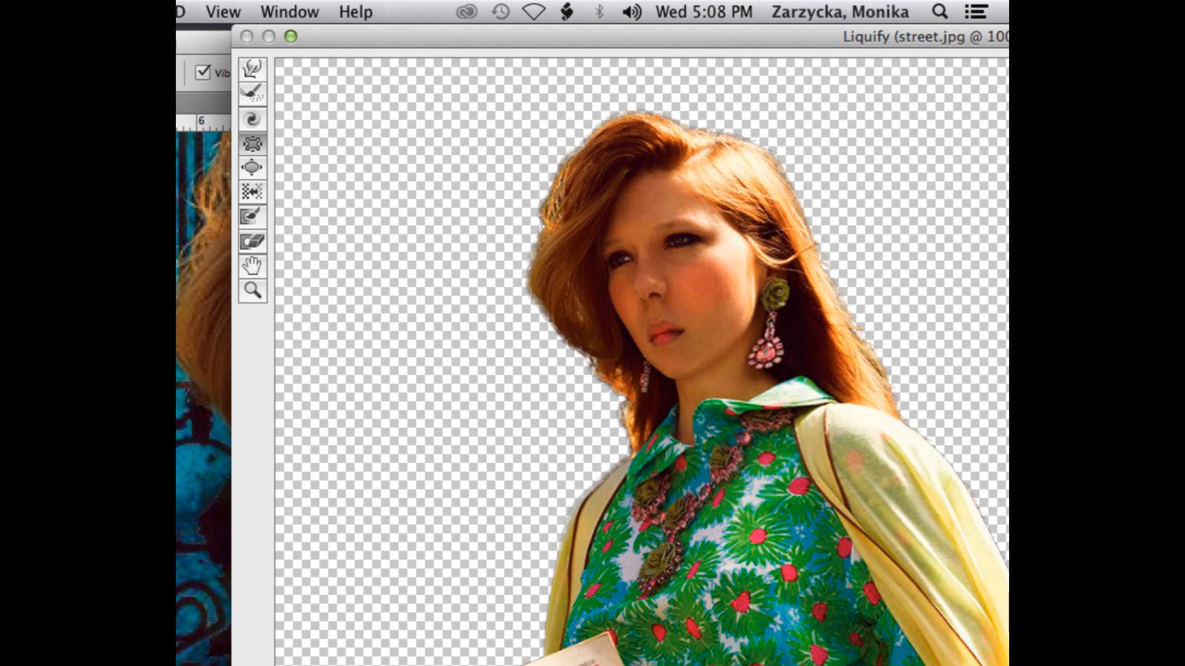
key("super+z")
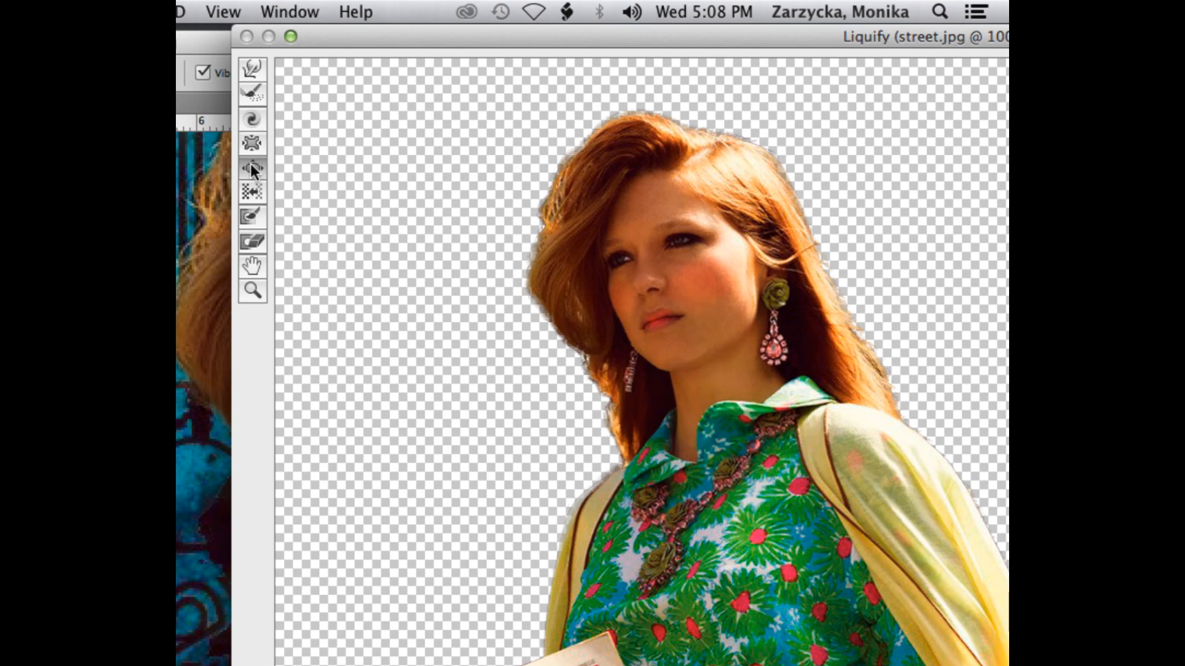
Step: Activate the Forward Warp tool and reposition the Liquify window to reach its brush options
left_click_drag(499, 36, 414, 17)
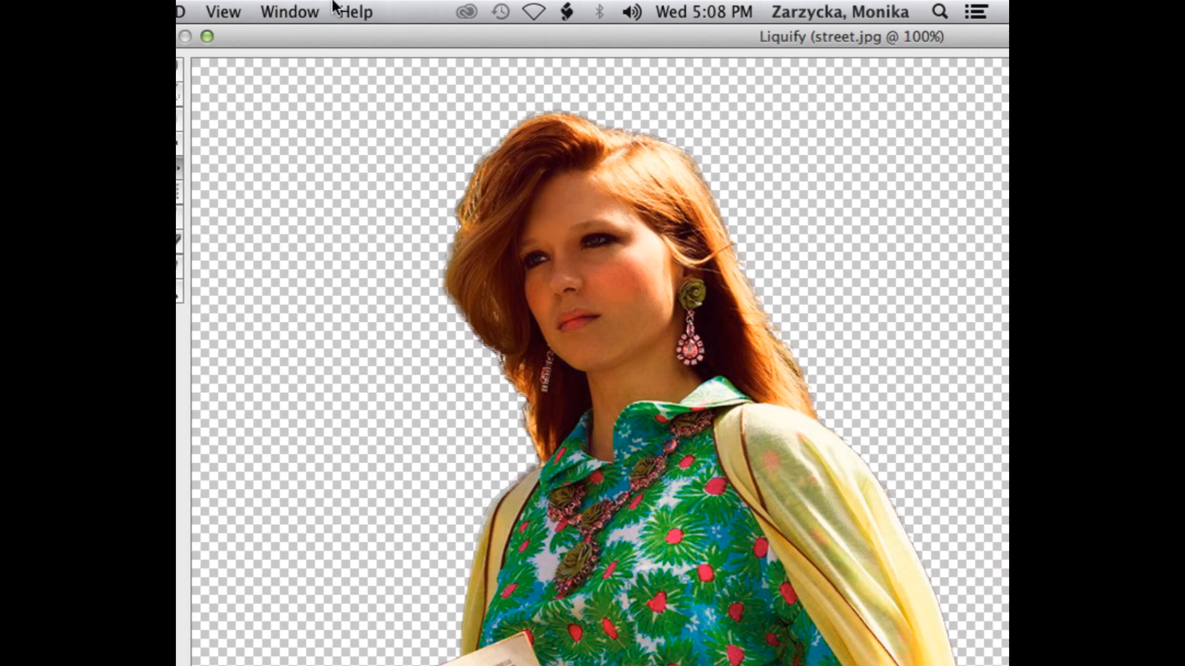
left_click_drag(354, 32, 488, 34)
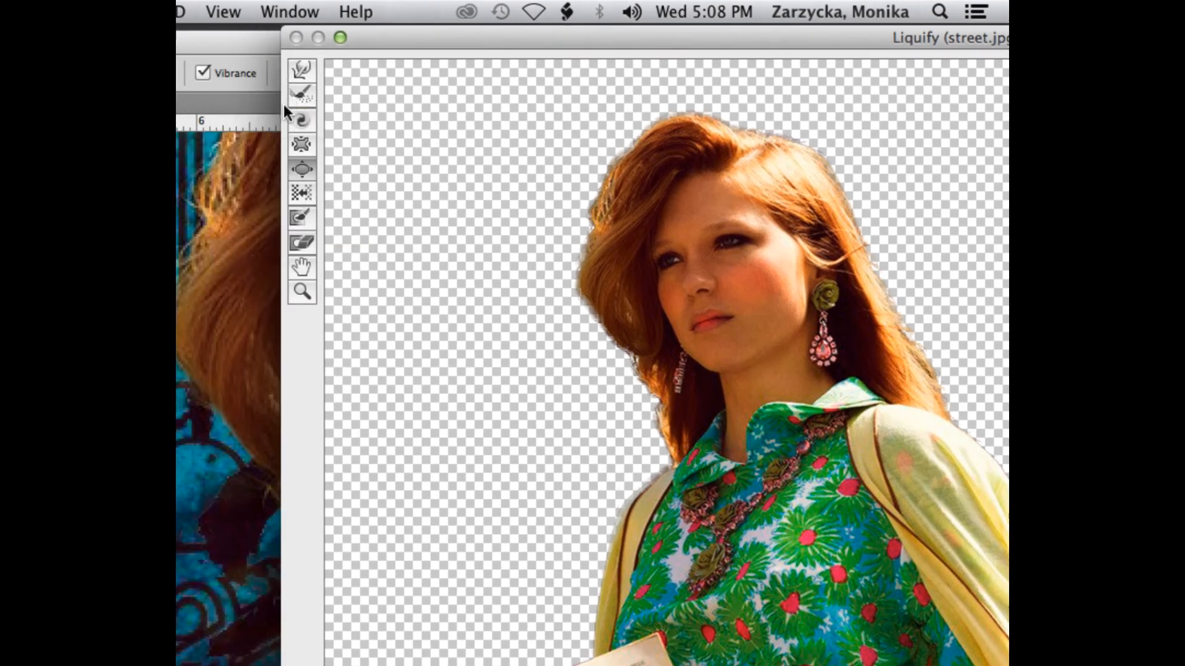
left_click(300, 70)
mouse_move(493, 33)
left_mouse_down()
mouse_move(394, 35)
mouse_move(369, 52)
left_mouse_up()
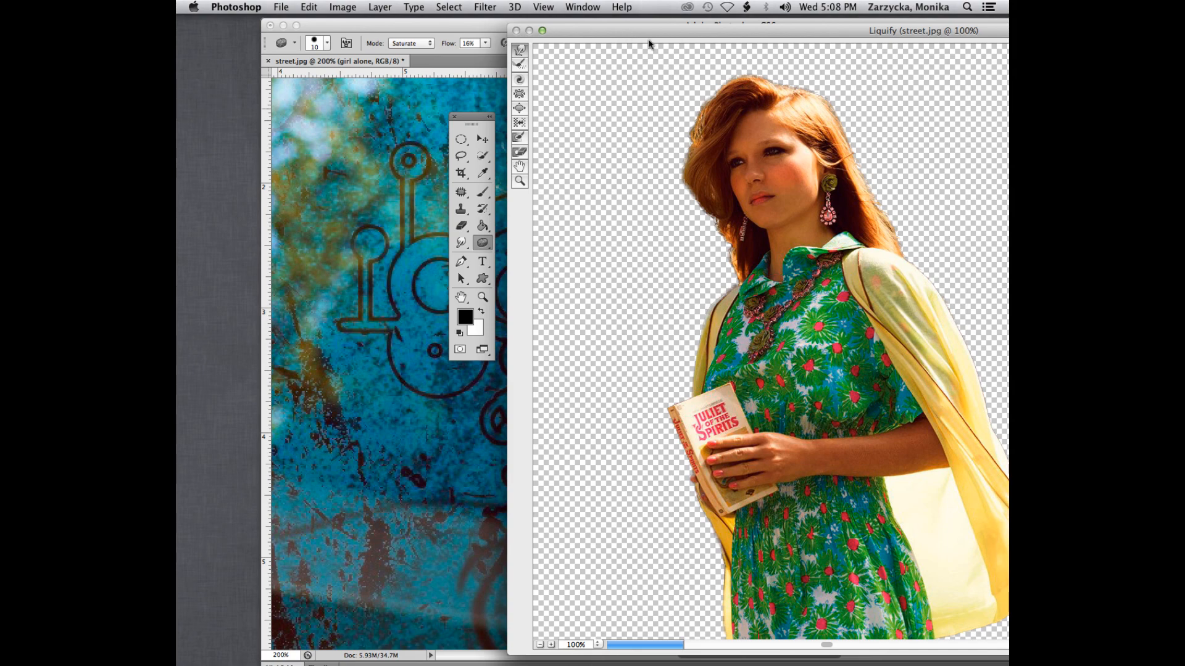
left_click_drag(671, 35, 364, 47)
key("alt")
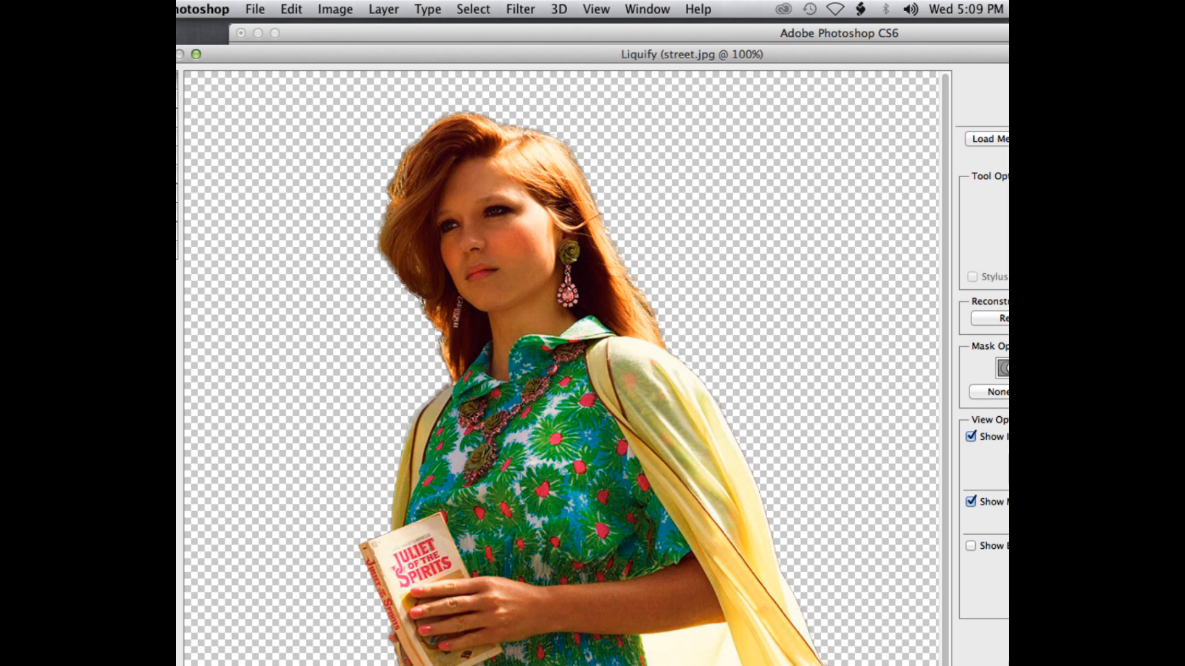
left_click_drag(884, 49, 609, 54)
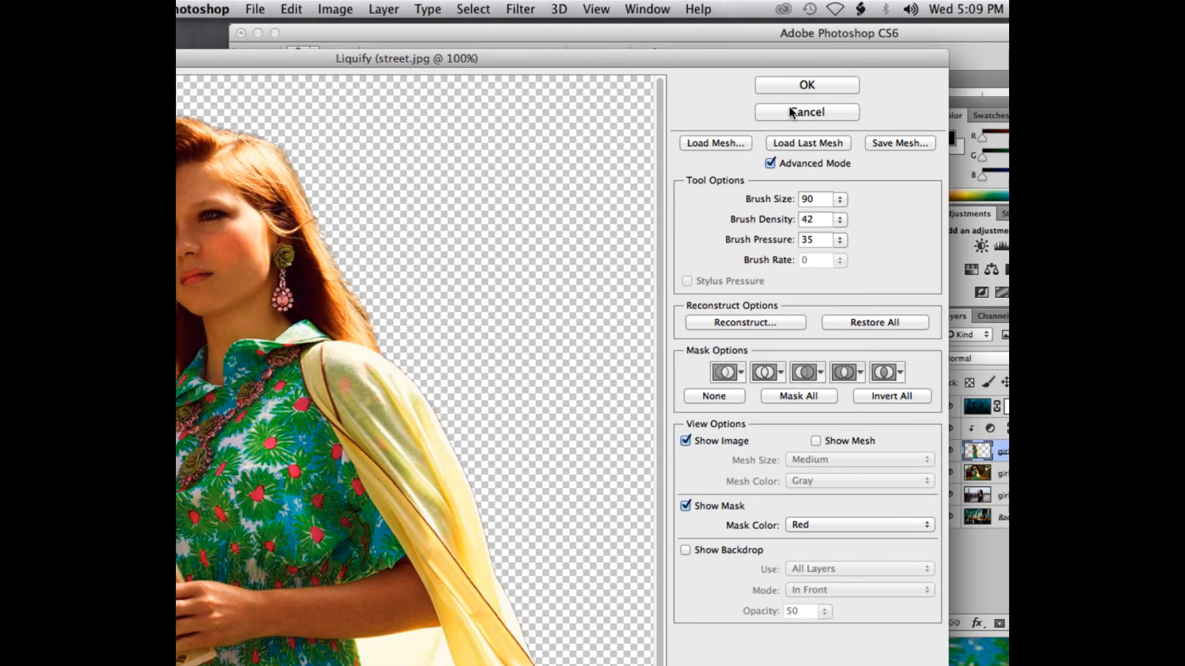
left_click_drag(731, 55, 786, 48)
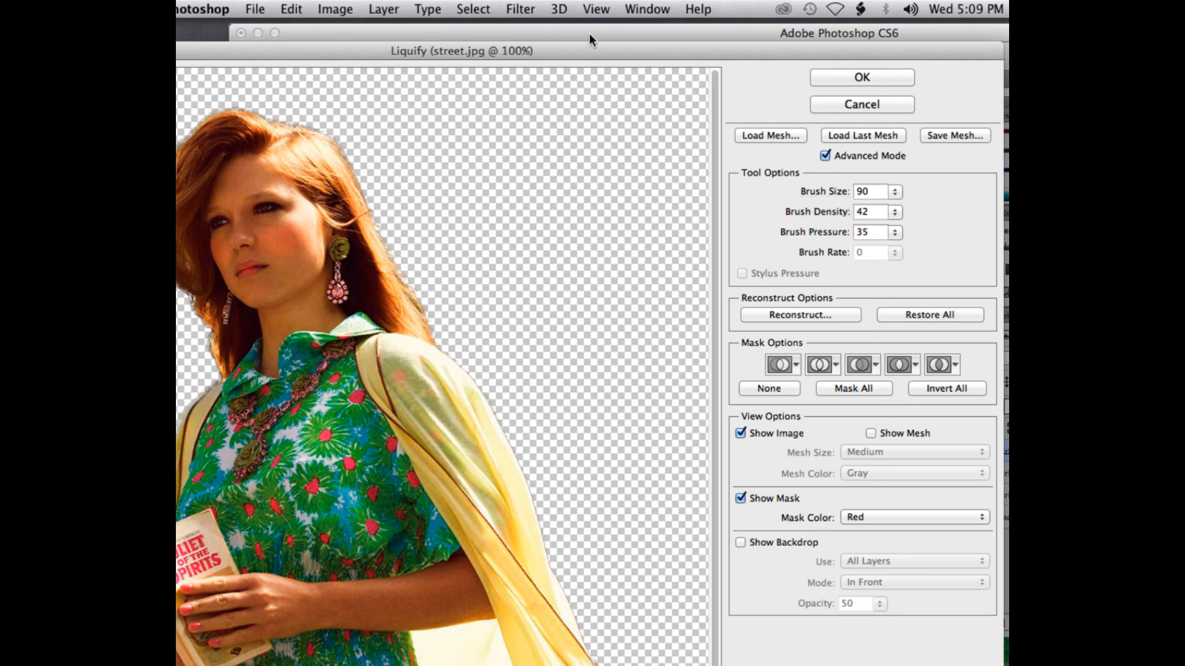
left_click_drag(543, 48, 615, 56)
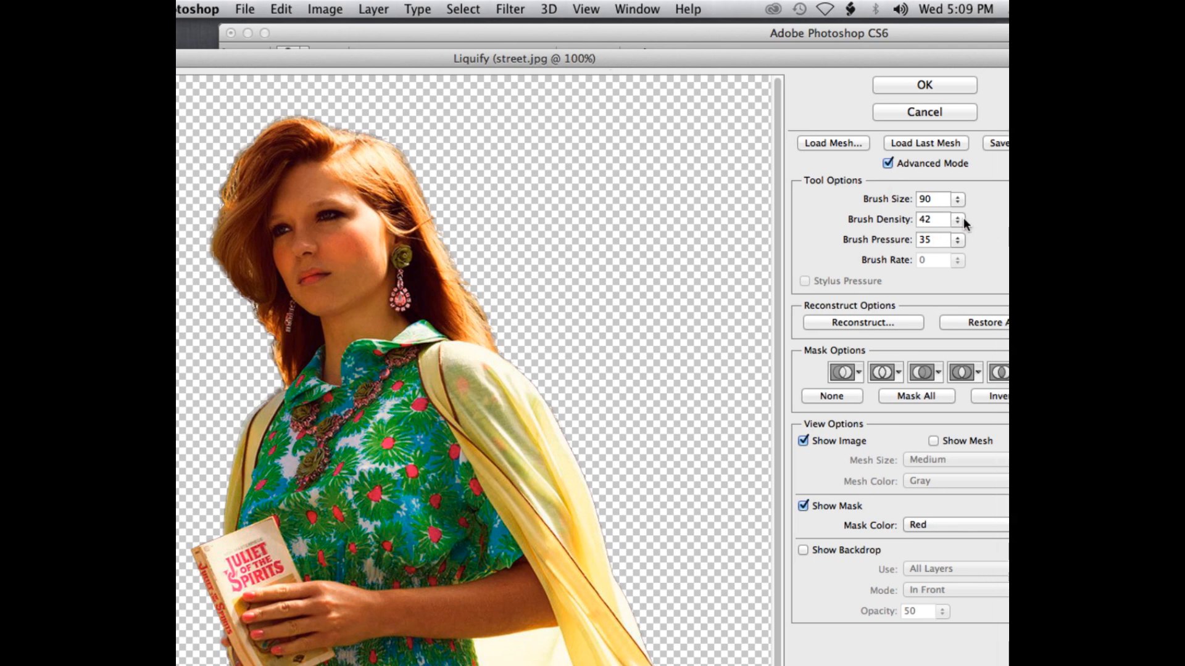
Step: Set the Liquify brush density to 100 and enlarge the brush size to 300
left_click(966, 221)
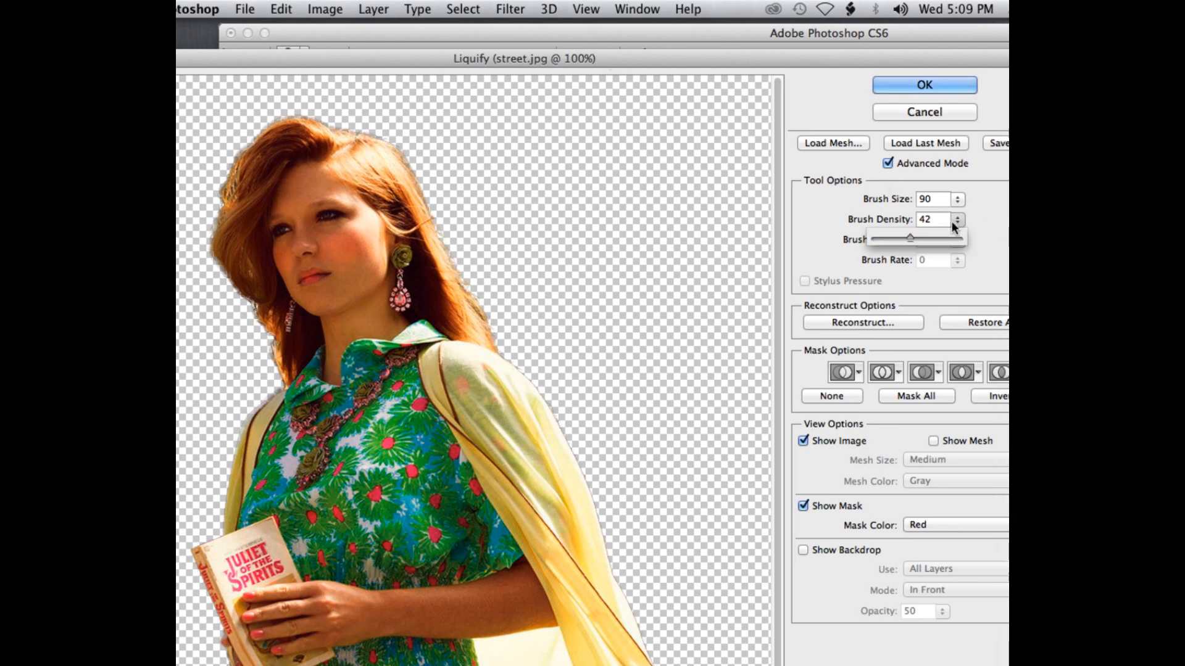
left_click_drag(911, 238, 962, 238)
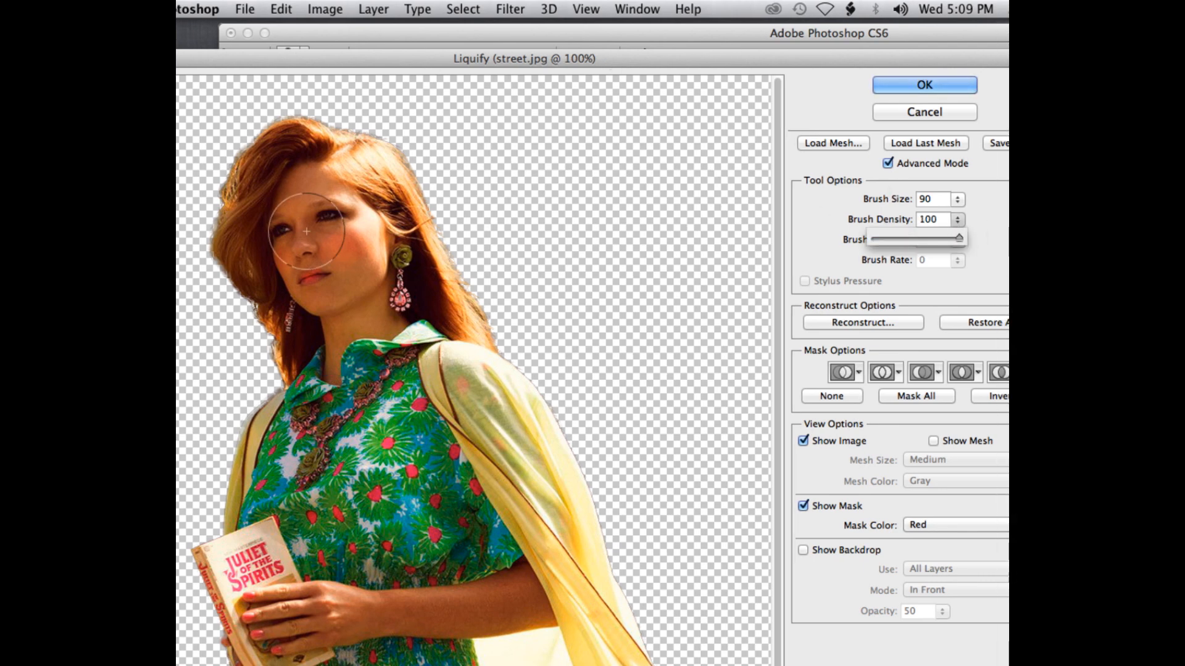
key("bracketright")
key("bracketright")
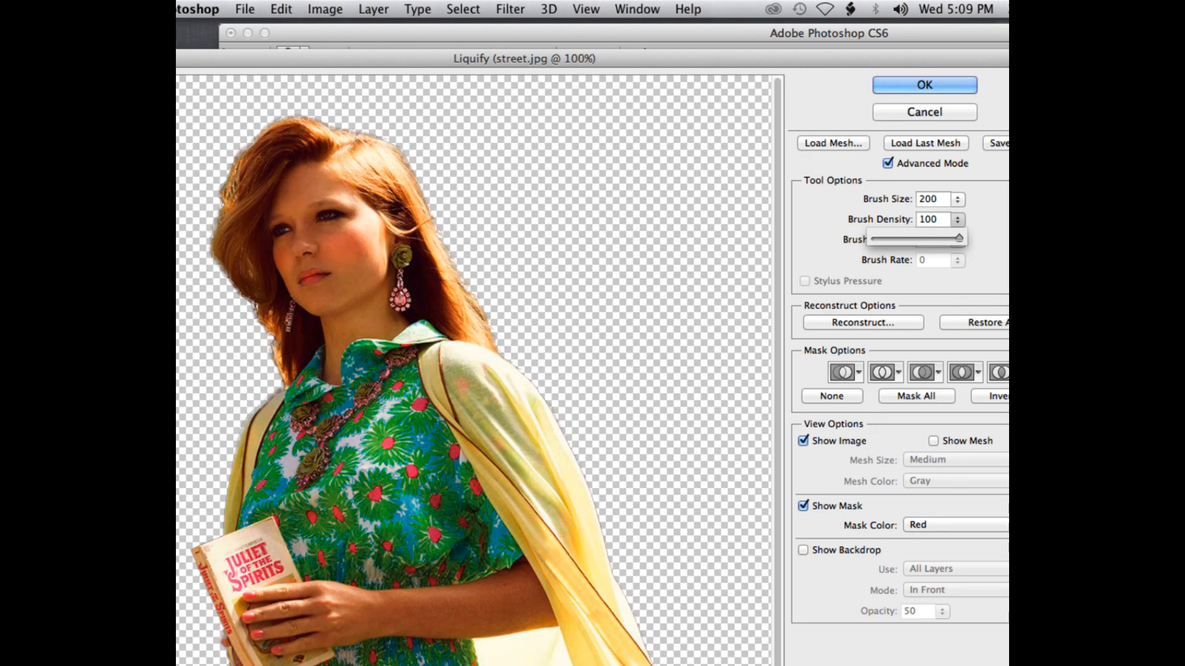
key("bracketright")
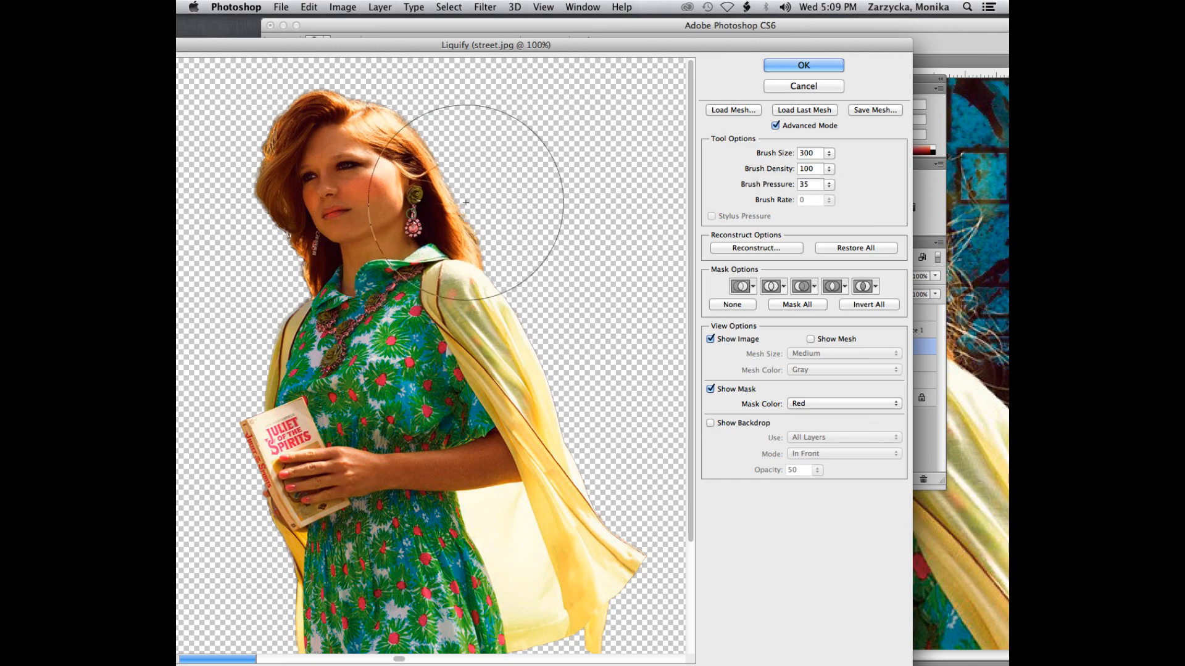
Step: Try pulling the girl's hair and earring outward at brush density 100, and undo each warp
left_click_drag(466, 202, 568, 198)
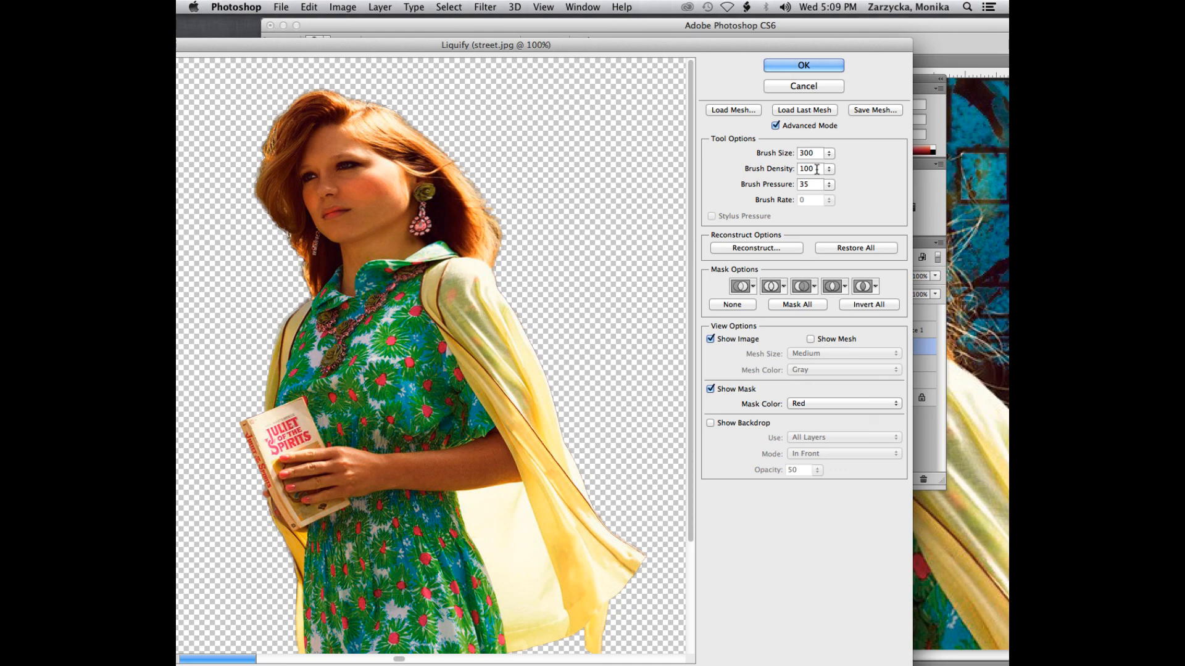
key("super+z")
left_click_drag(390, 218, 541, 204)
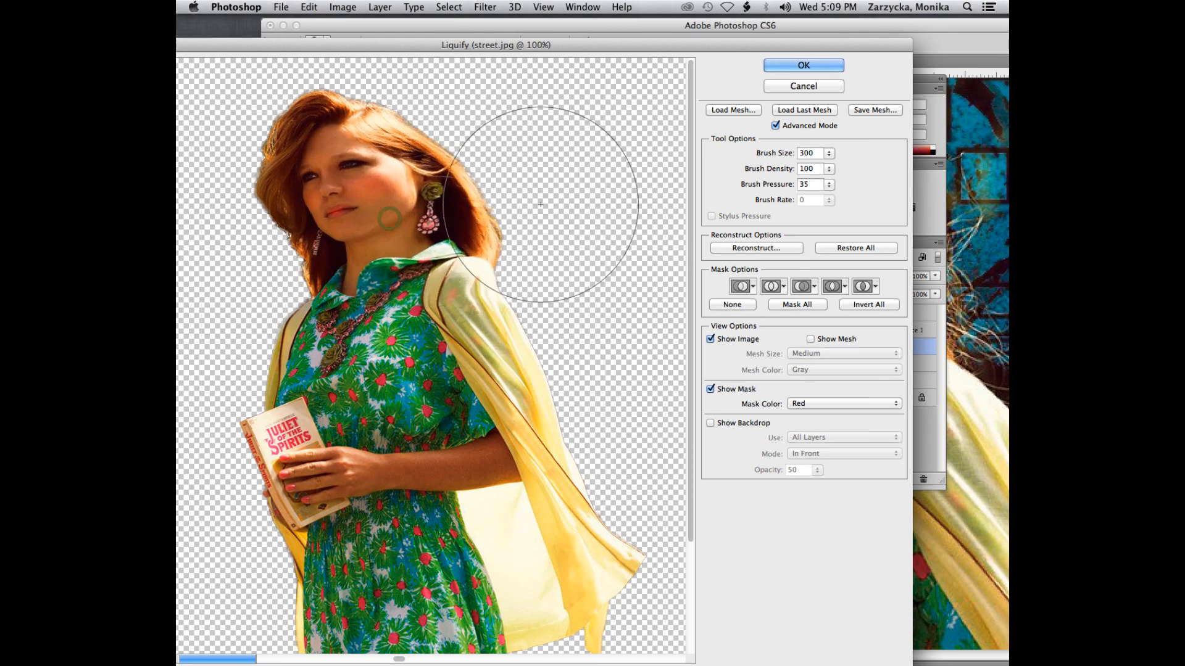
key("super+z")
Step: Try warping the girl's hair at brush density 15, undo the warps, and set the density to 50
left_click(831, 169)
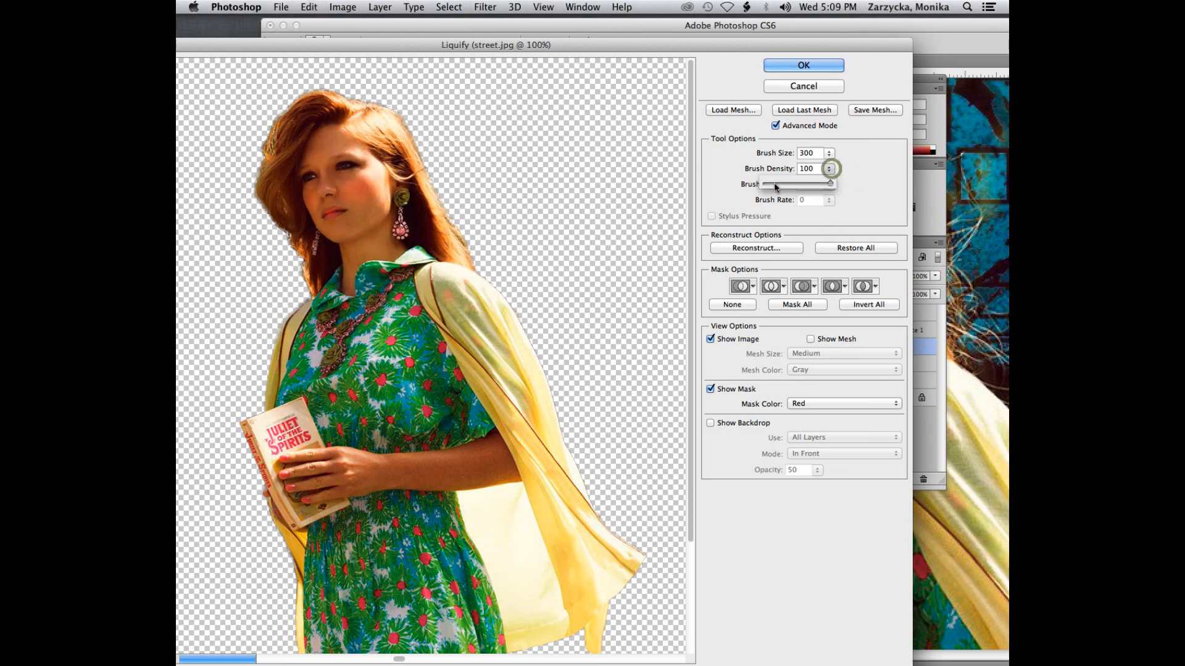
left_click(775, 184)
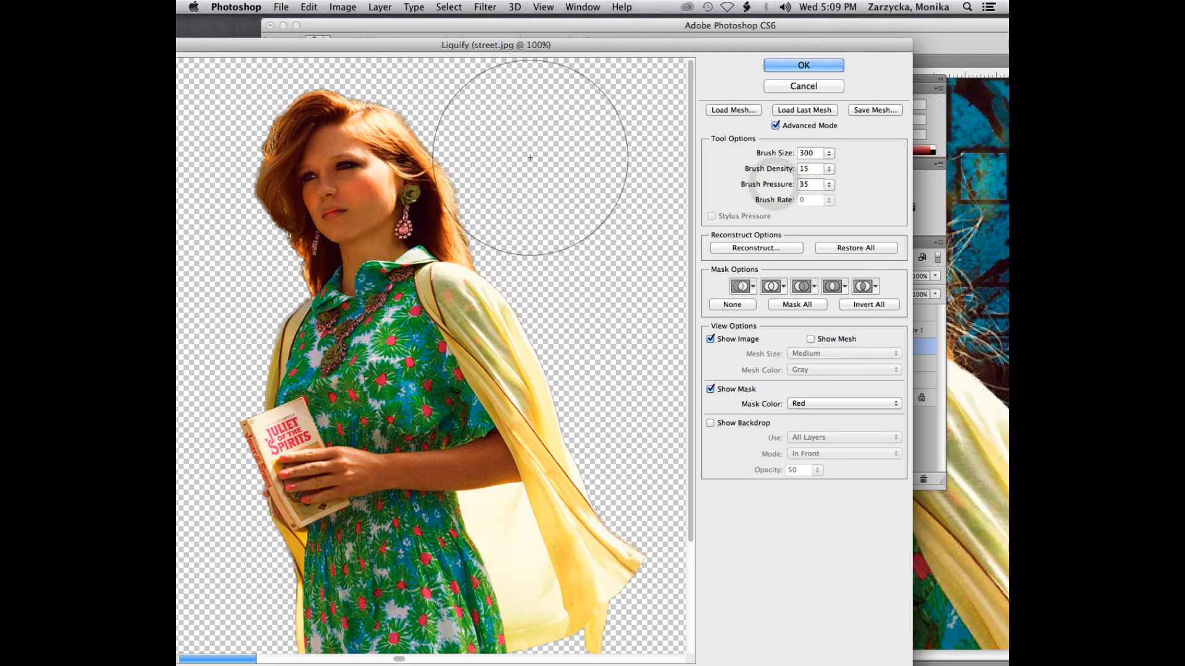
key("super+z")
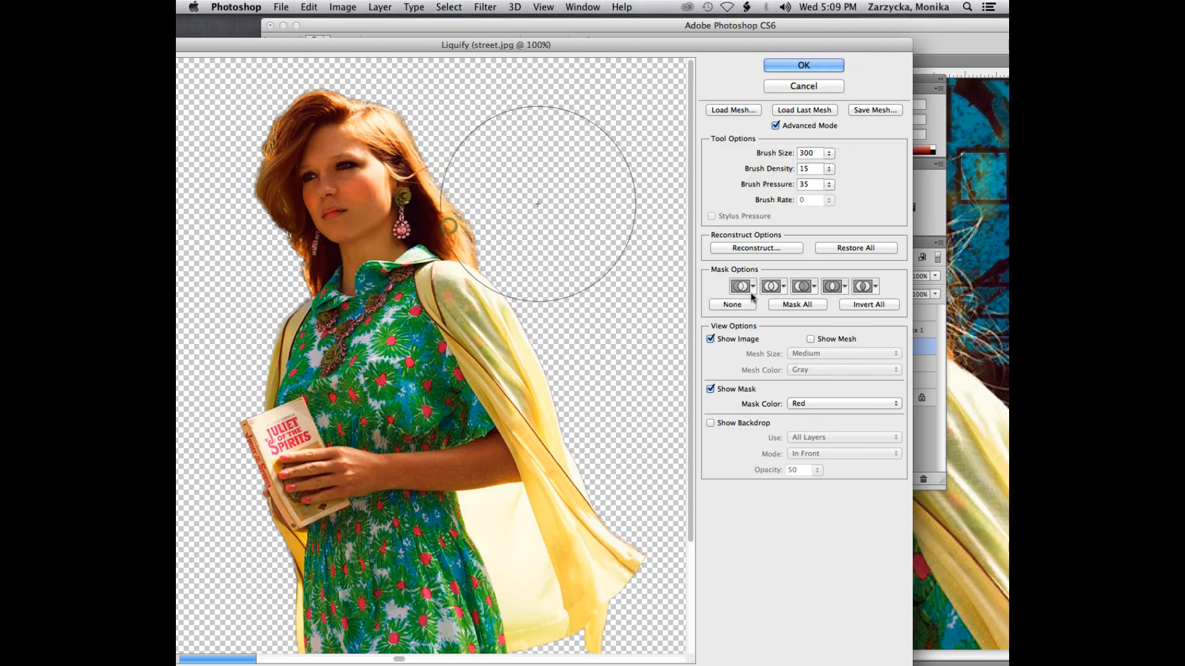
key("super+z")
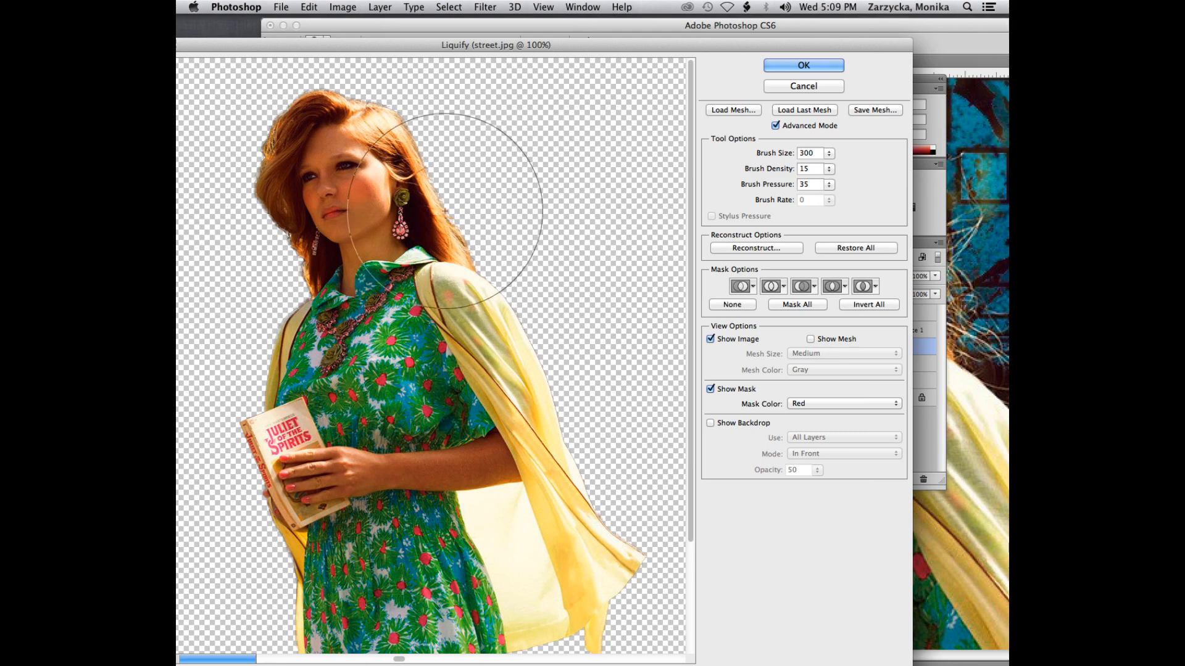
left_click_drag(441, 209, 471, 201)
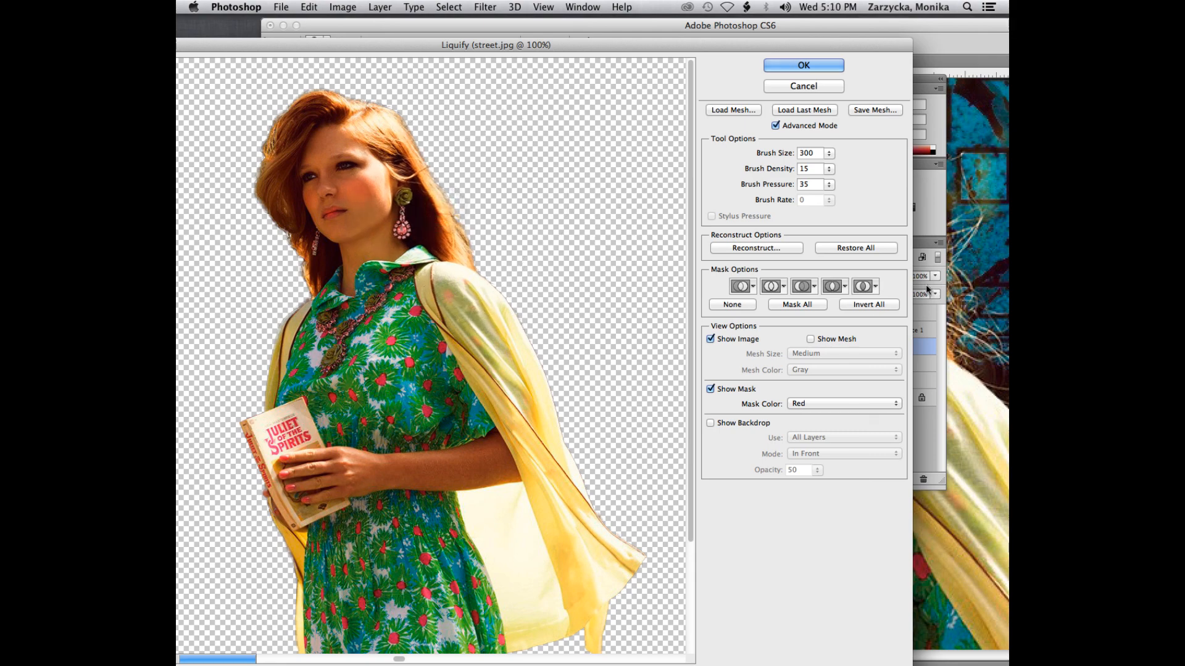
key("super+z")
left_click(831, 171)
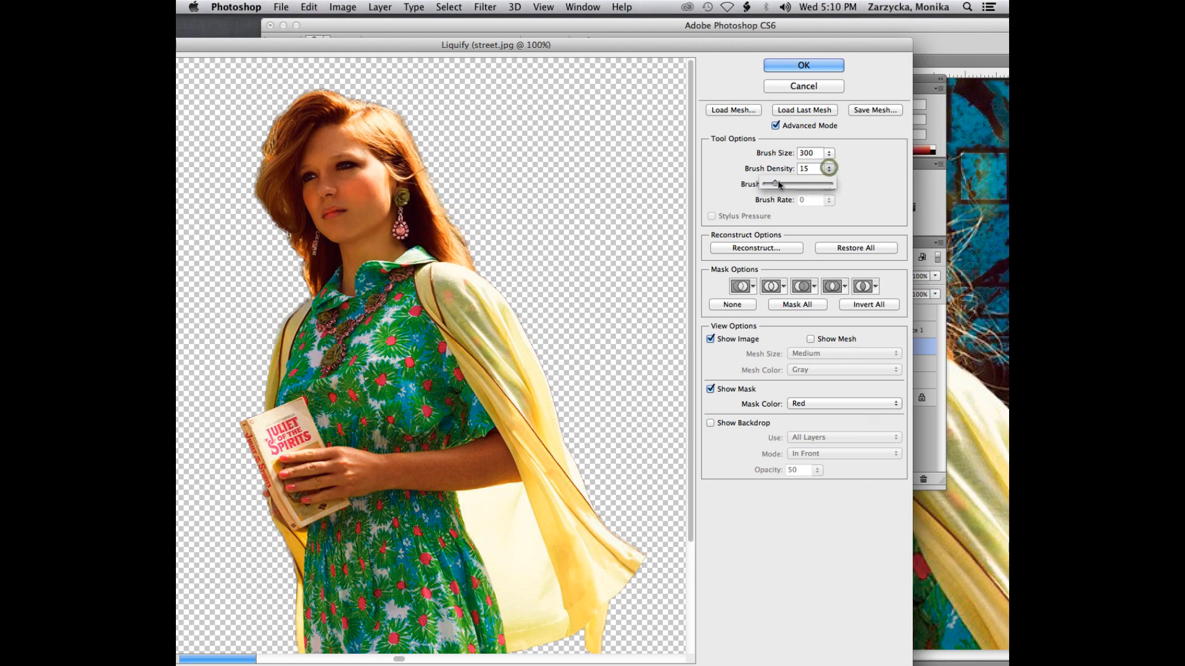
mouse_move(778, 182)
left_mouse_down()
mouse_move(811, 188)
mouse_move(799, 187)
left_mouse_up()
Step: Raise the brush pressure to 100, try stretching the girl's cheek far outward, and undo the warp
left_click(828, 185)
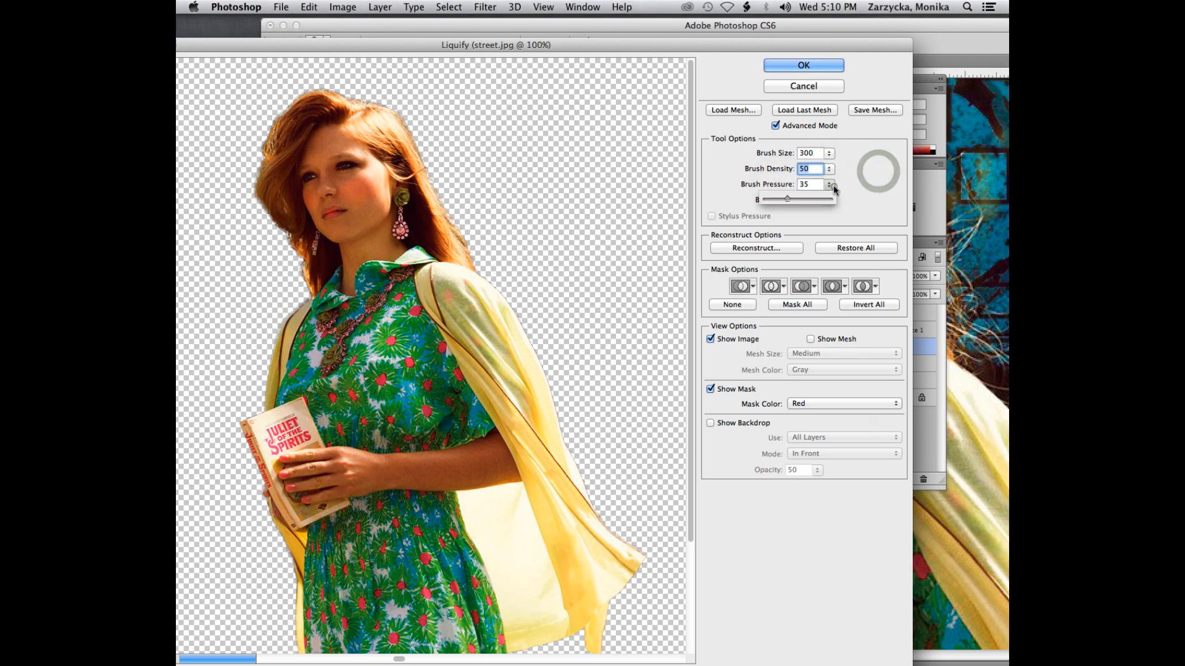
left_click_drag(787, 202, 836, 201)
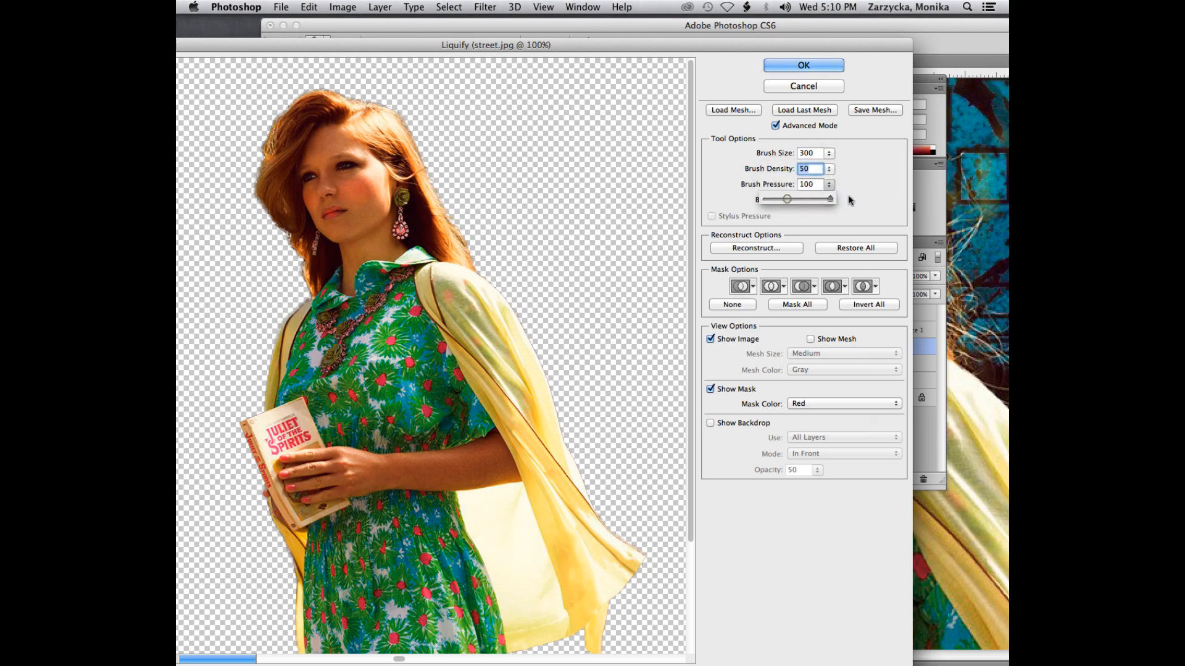
left_click_drag(369, 210, 607, 154)
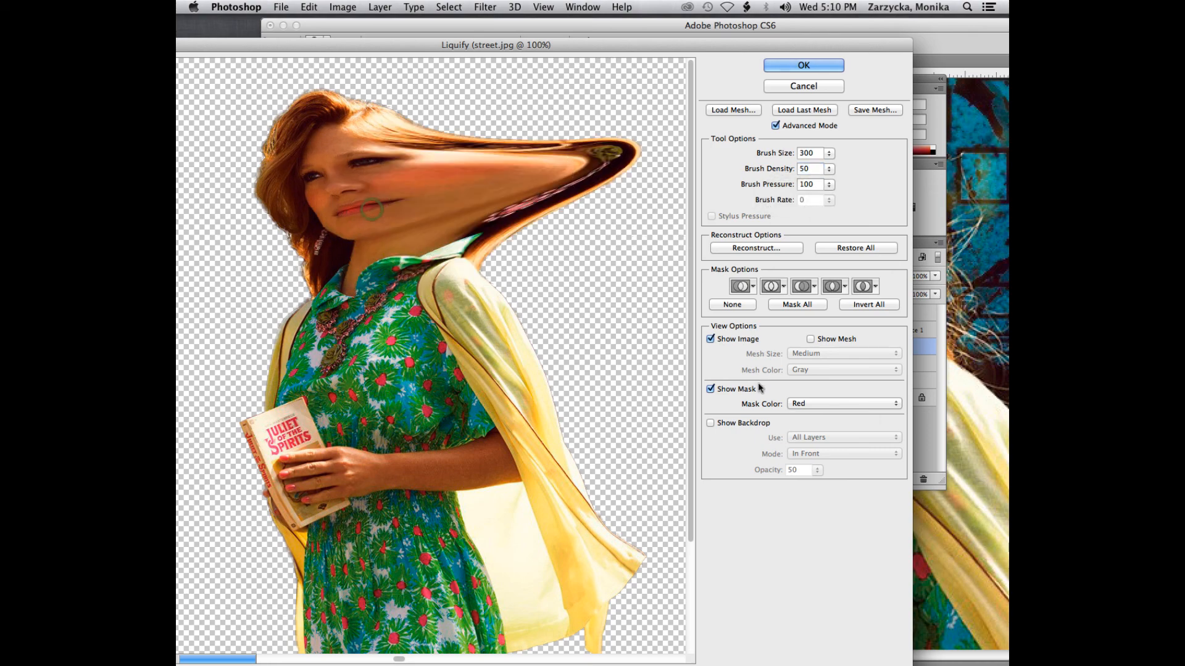
key("super+z")
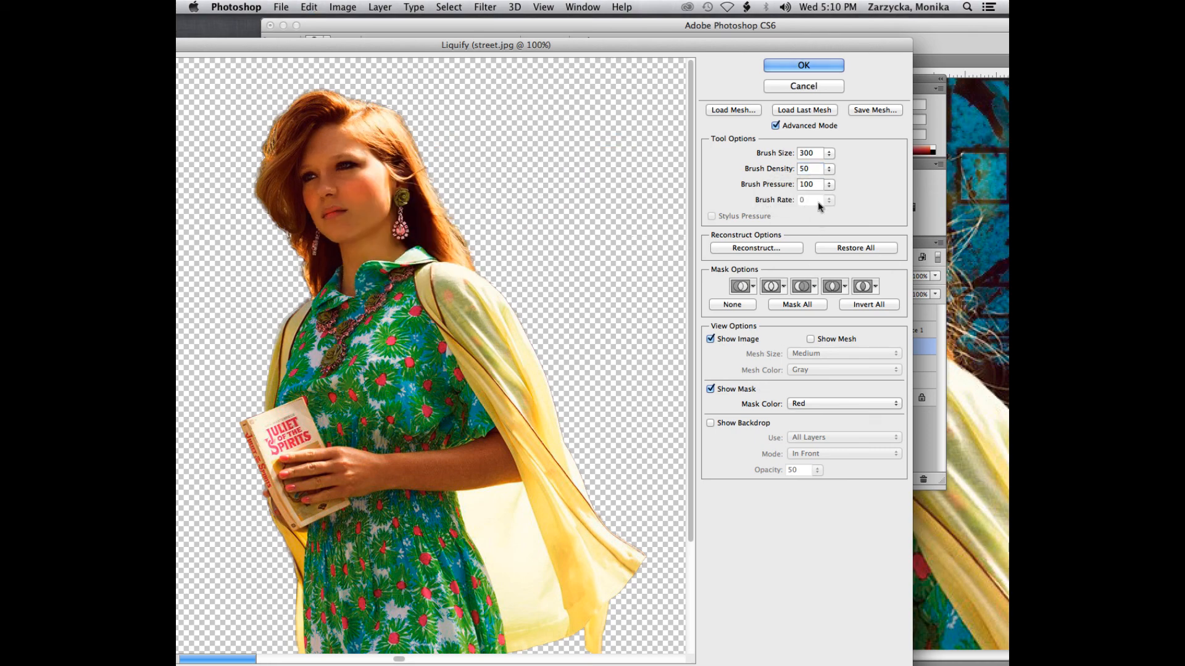
Step: Try warping the girl's hair at brush pressure 15, undo the warp, and set the pressure to 34
left_click(831, 185)
left_click(774, 198)
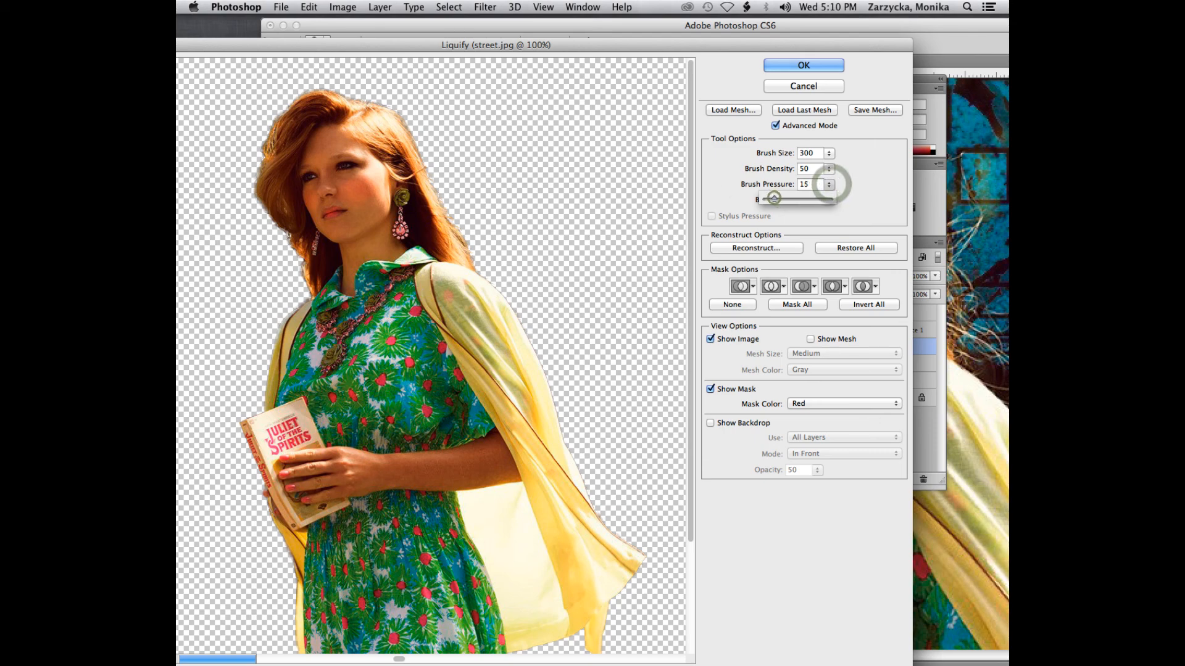
left_click_drag(425, 192, 666, 114)
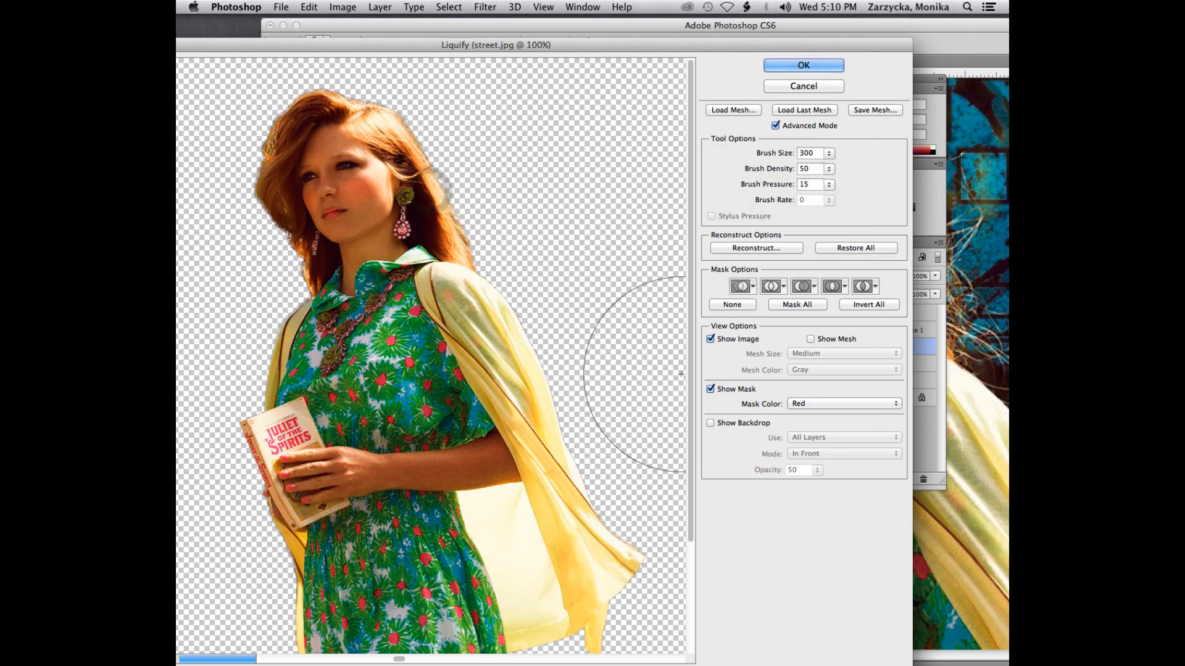
key("super+z")
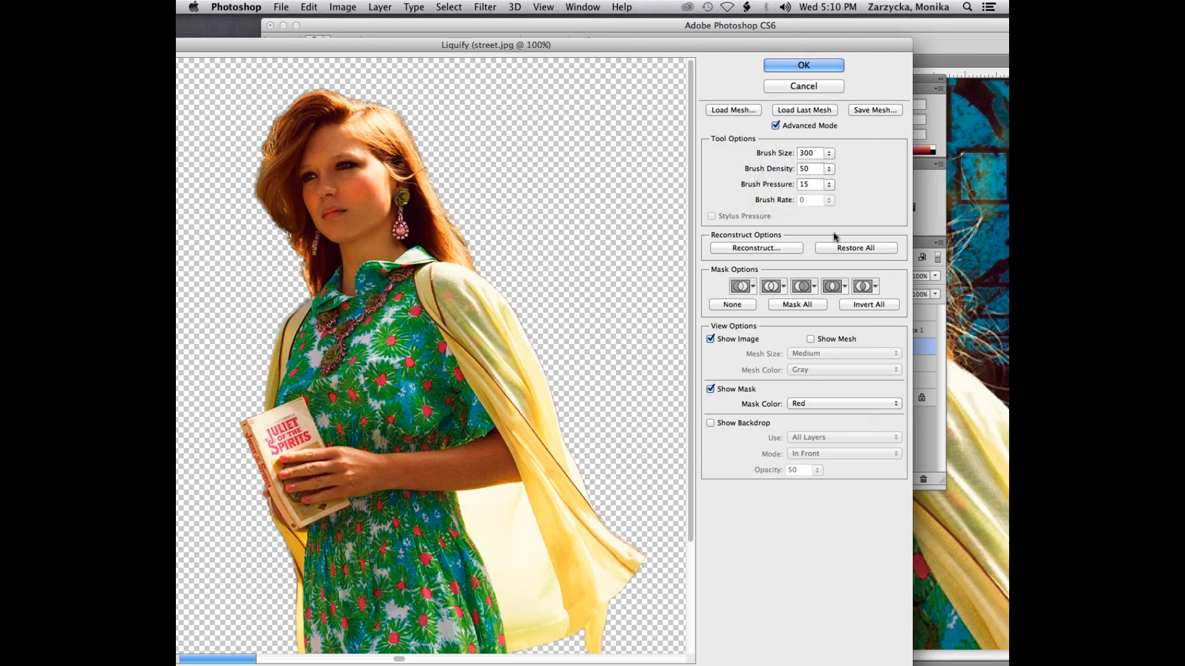
left_click(830, 184)
left_click(771, 198)
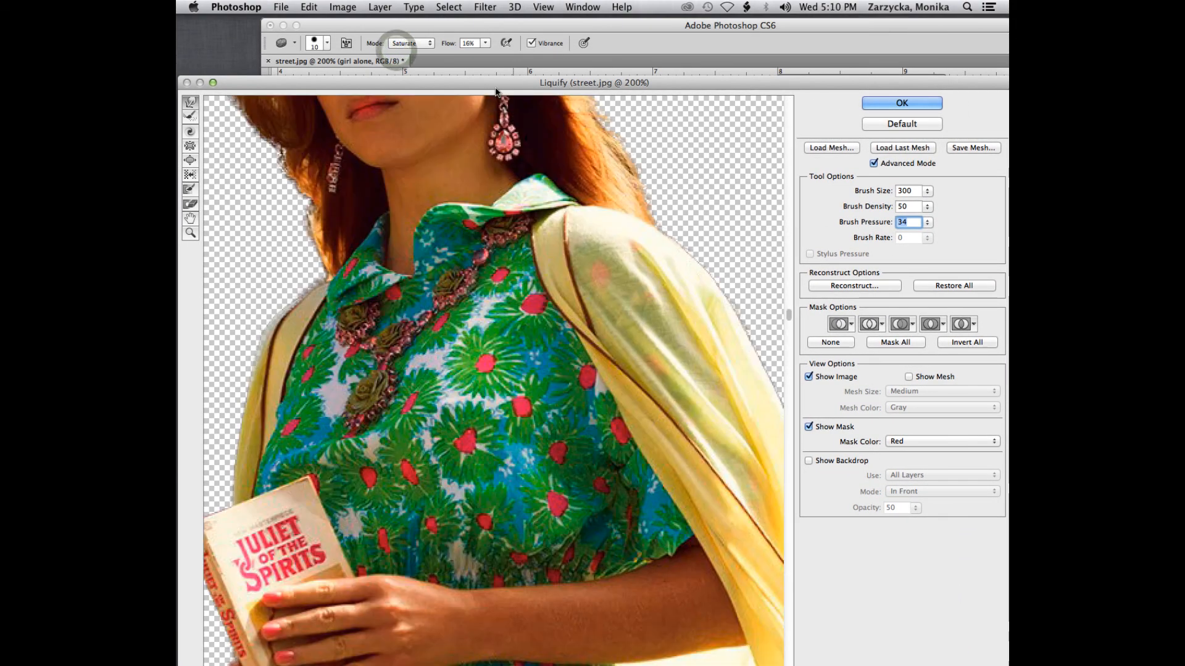
Step: Examine the girl's face, hair and earring at 400% magnification in the Liquify preview
scroll(462, 320, "up", 5)
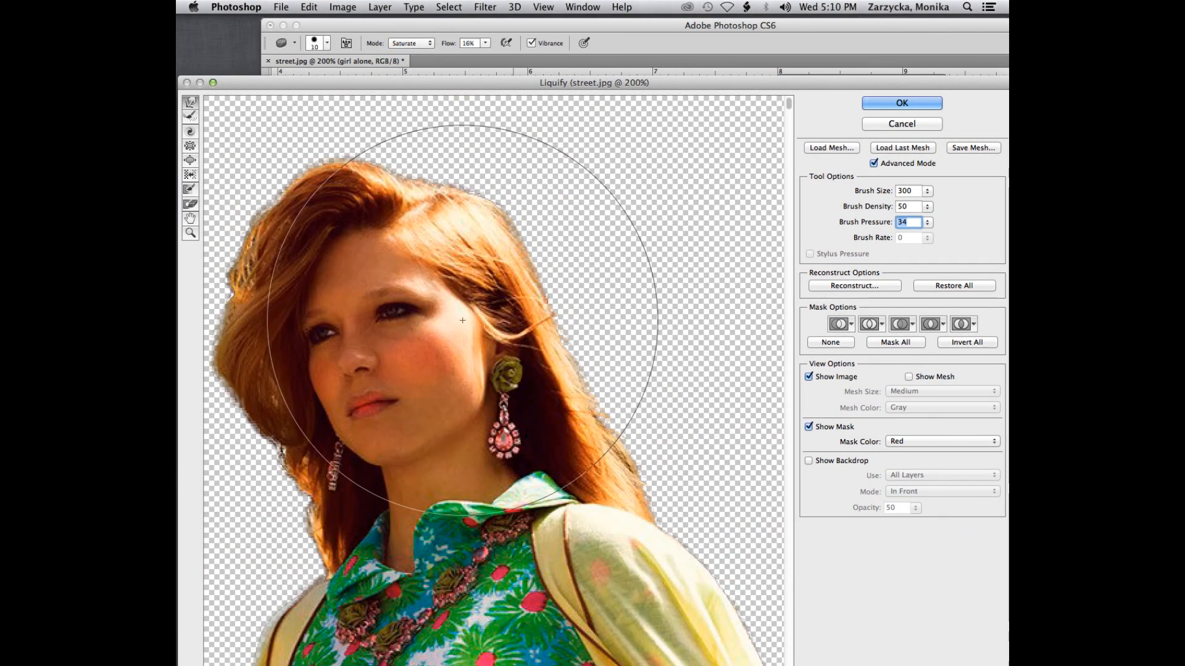
key("super+minus")
key("super+plus")
key("super+plus")
key("super+plus")
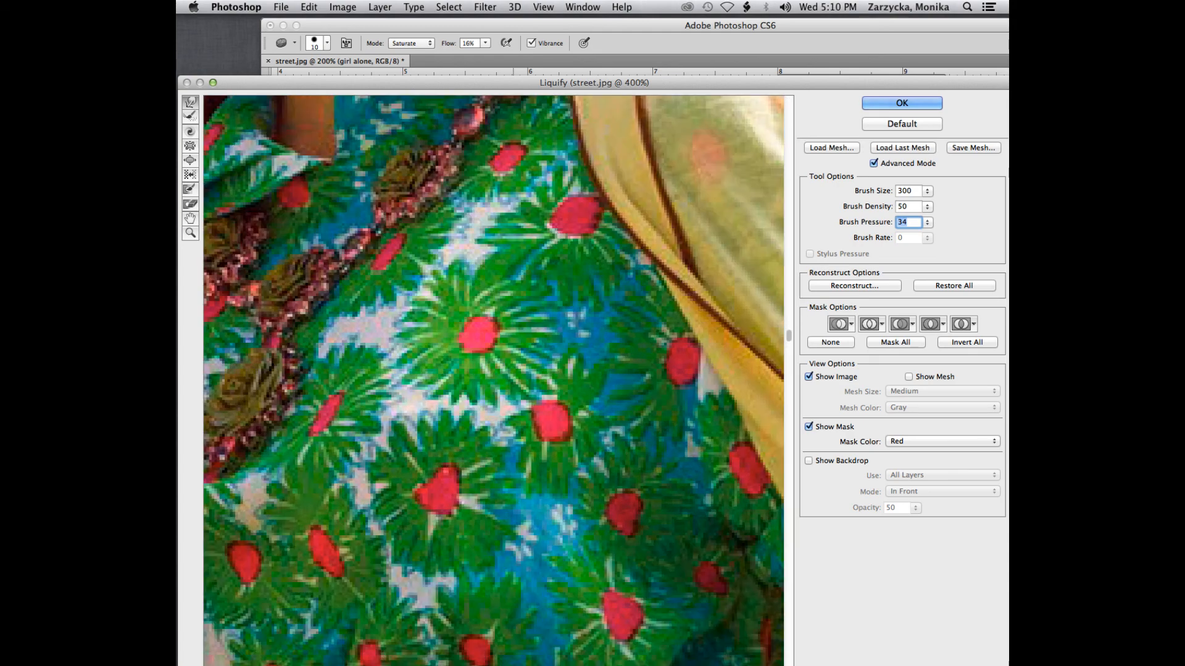
scroll(743, 477, "up", 10)
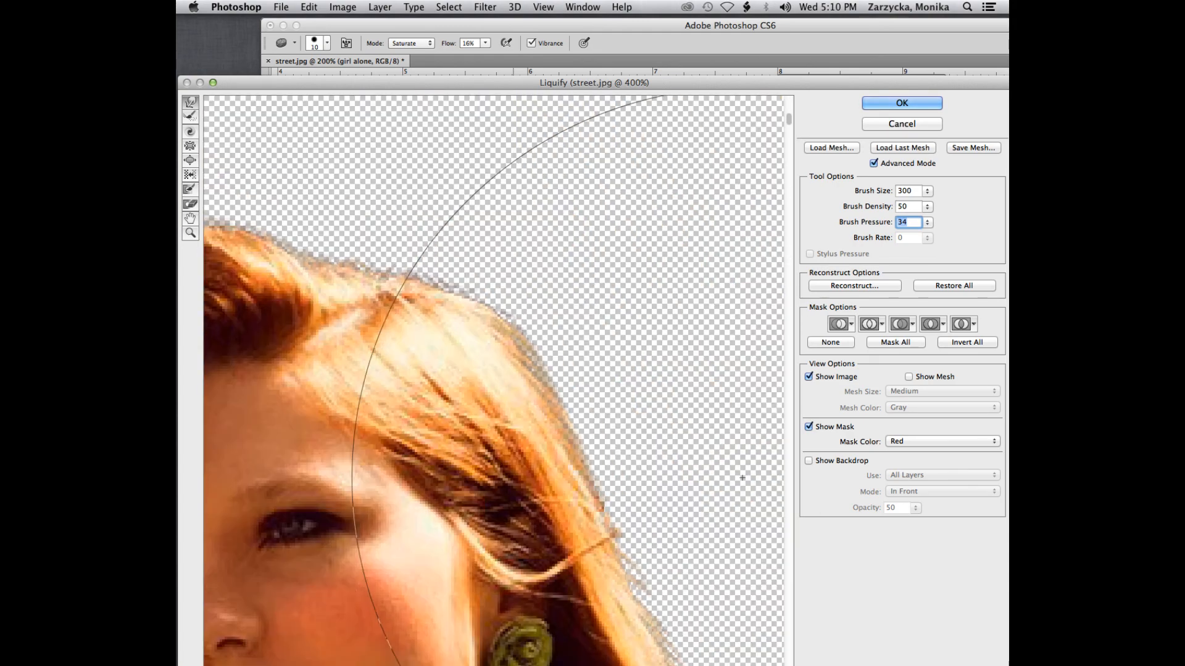
scroll(634, 450, "down", 10)
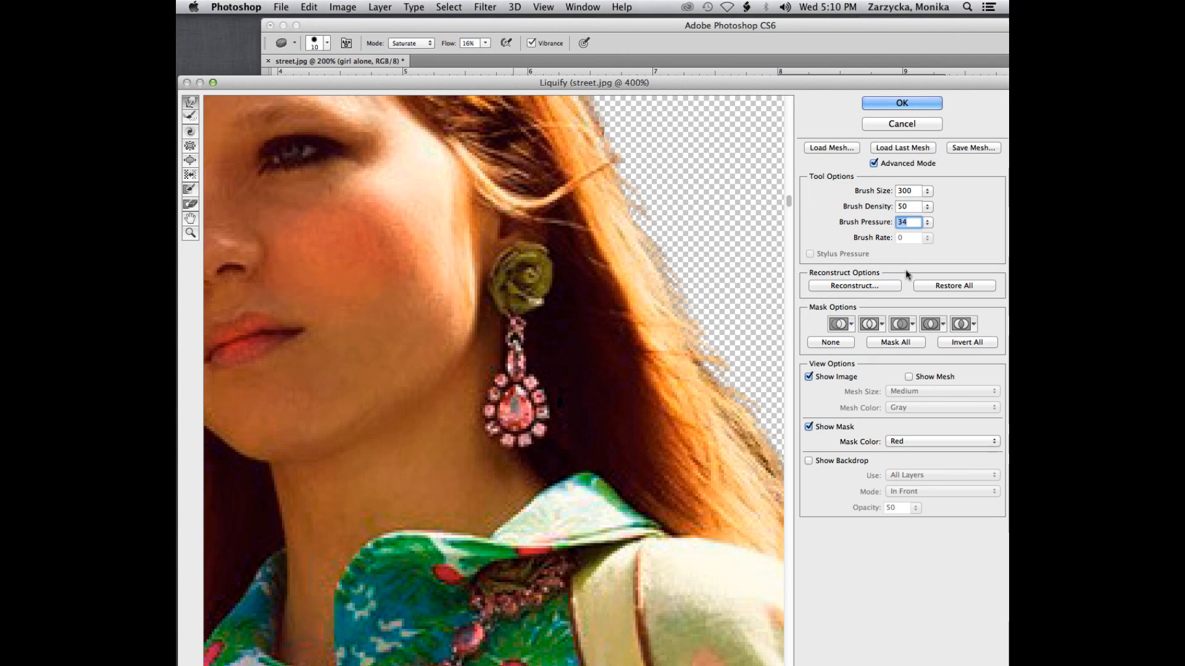
Step: Set the Forward Warp brush size to 42 and its density to 31
left_click(926, 192)
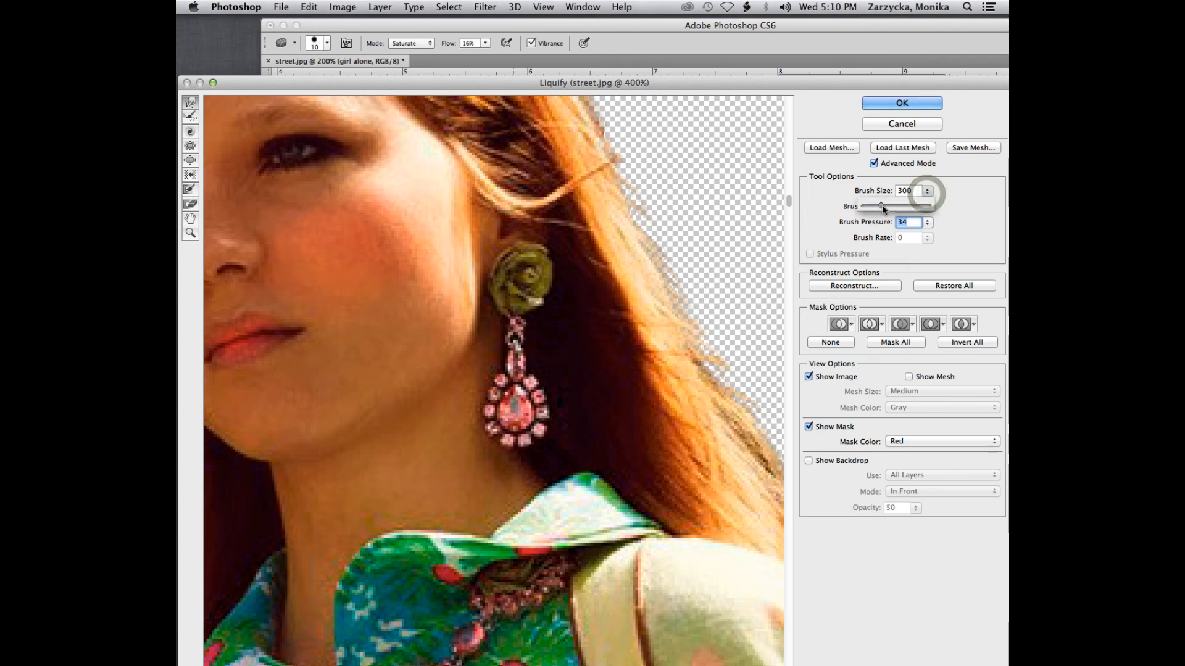
left_click_drag(883, 207, 866, 207)
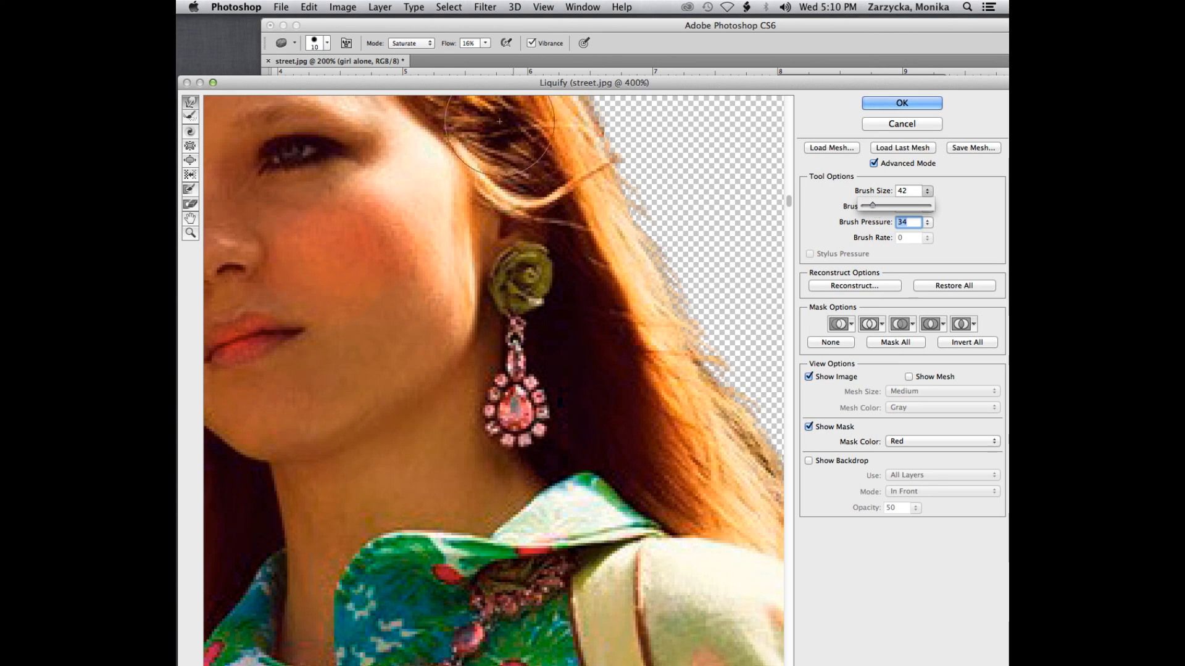
left_click(953, 224)
left_click(927, 208)
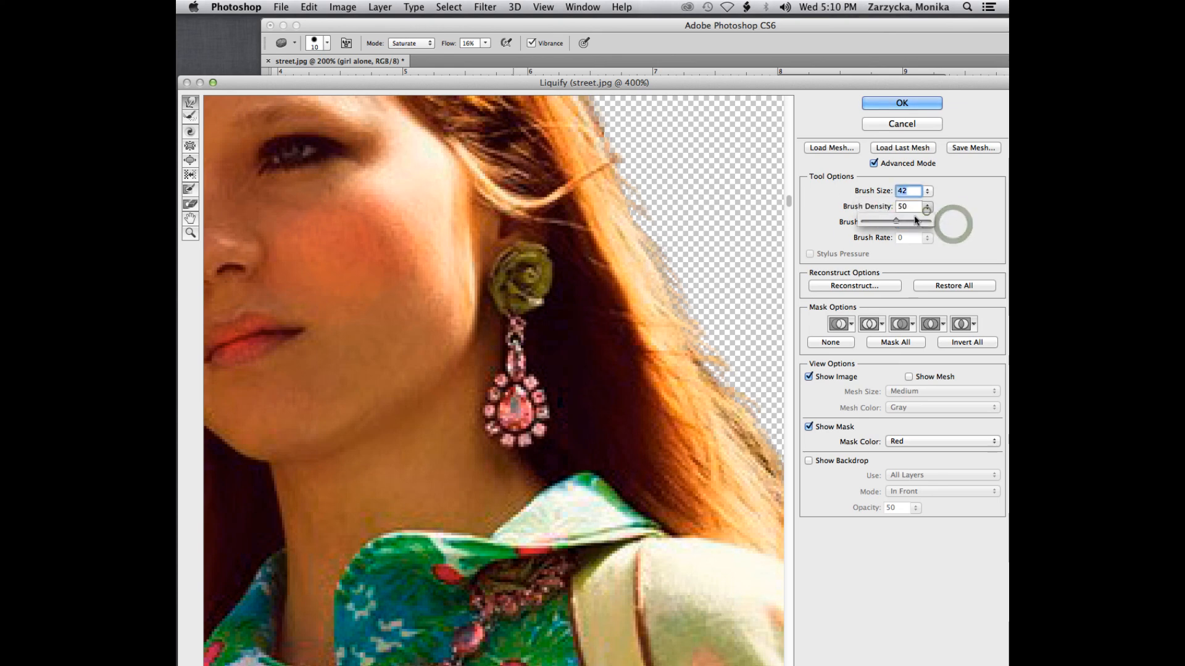
left_click_drag(896, 221, 884, 221)
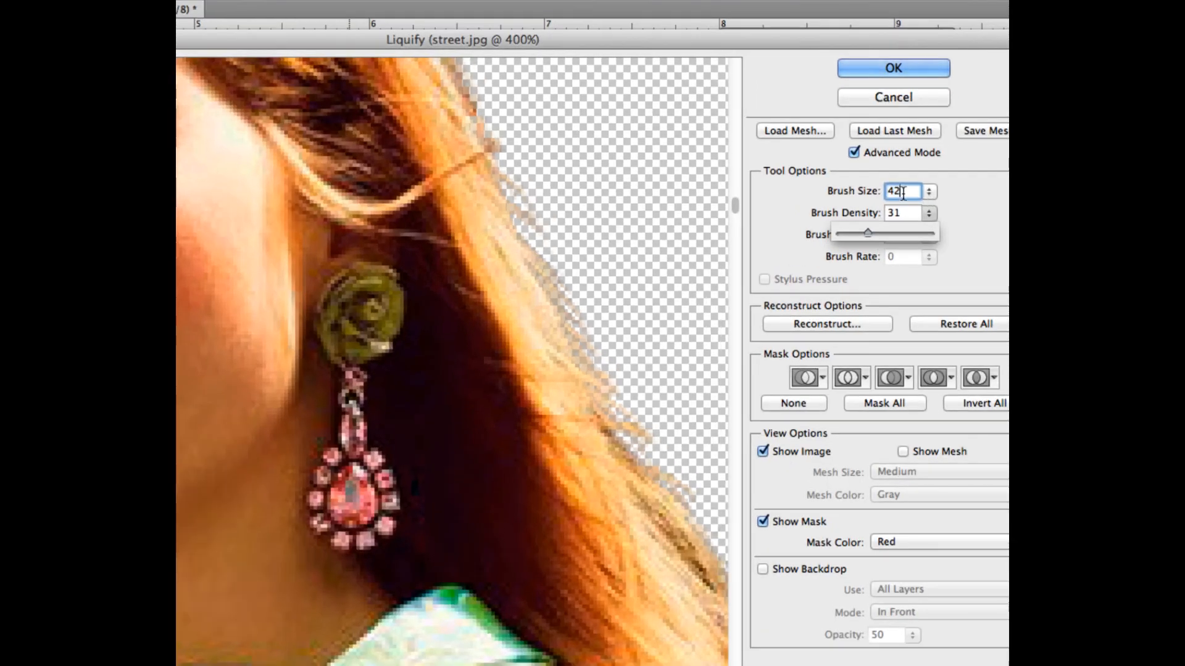
left_click(901, 214)
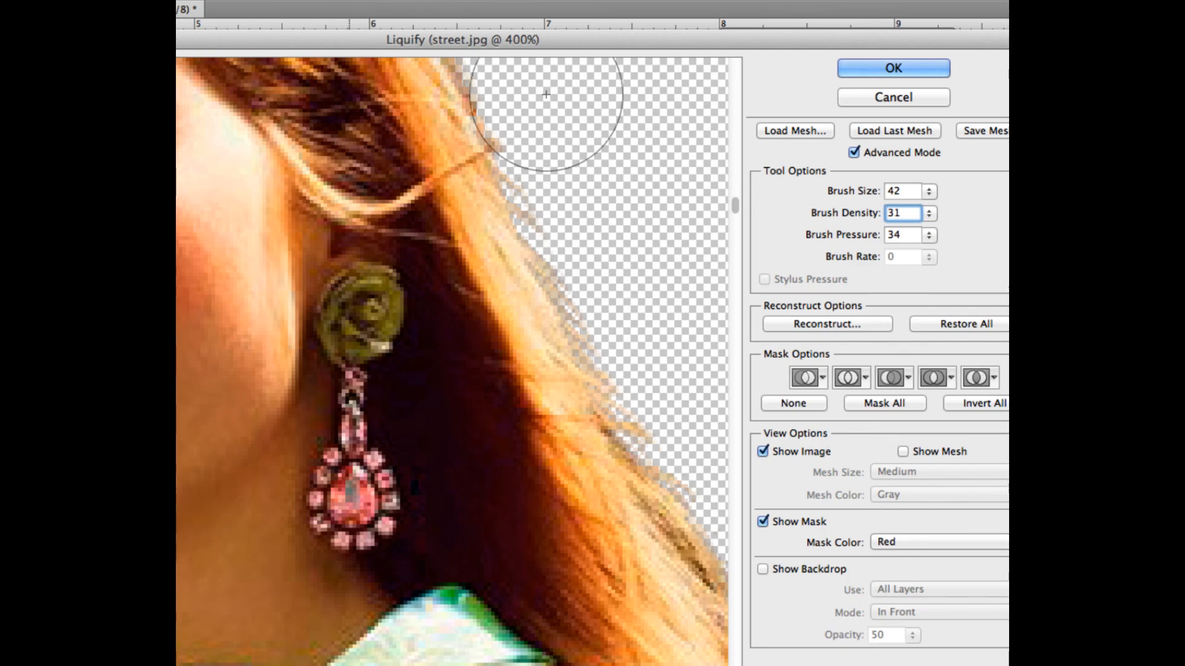
Step: Reduce the Forward Warp brush size to 25 and nudge the cheek-side corner of the girl's mouth slightly upward and outward
mouse_move(305, 39)
left_mouse_down()
mouse_move(514, 45)
mouse_move(570, 76)
left_mouse_up()
scroll(345, 274, "up", 5)
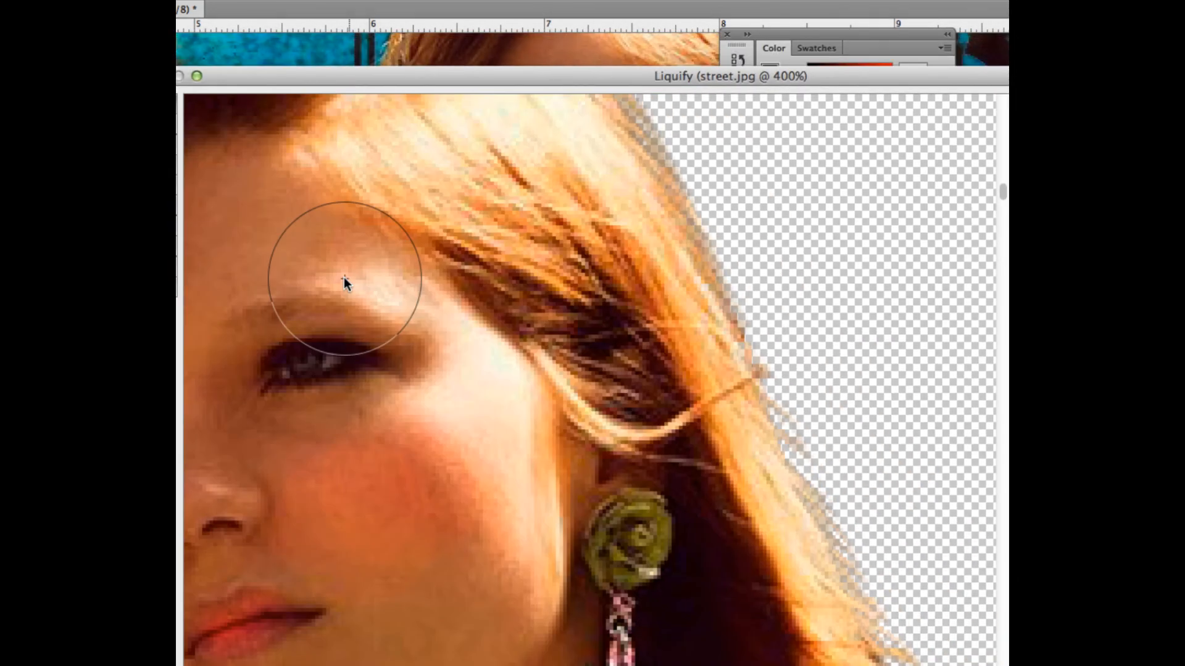
key("super+minus")
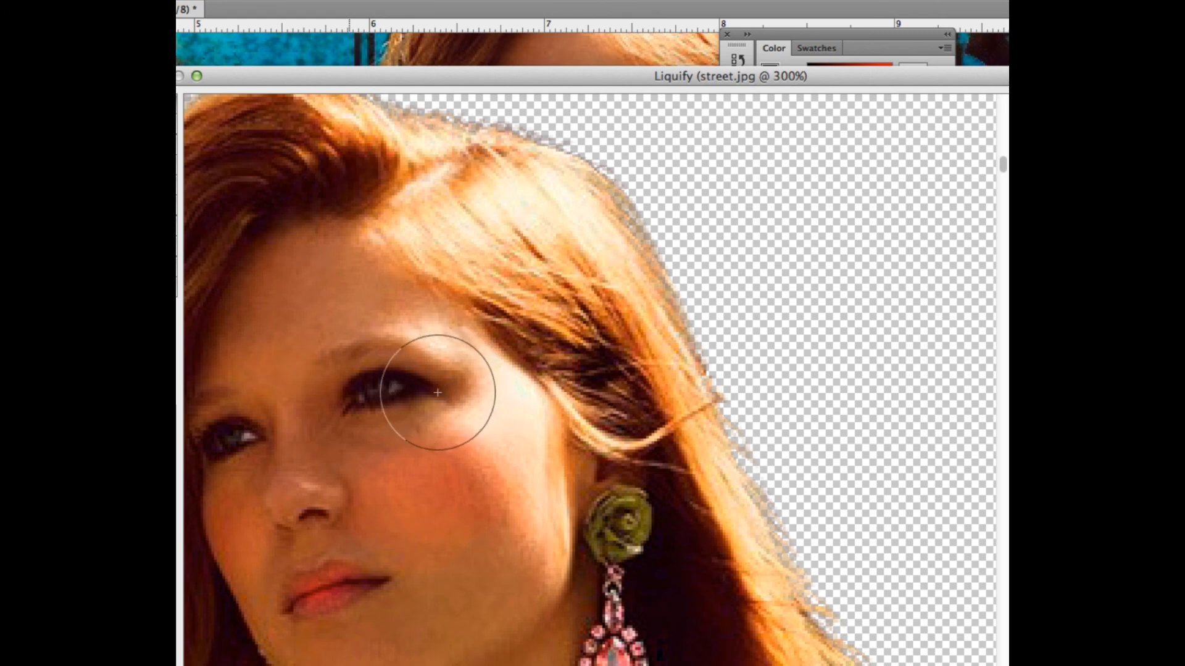
key("bracketleft")
key("bracketleft")
key("bracketleft")
key("bracketleft")
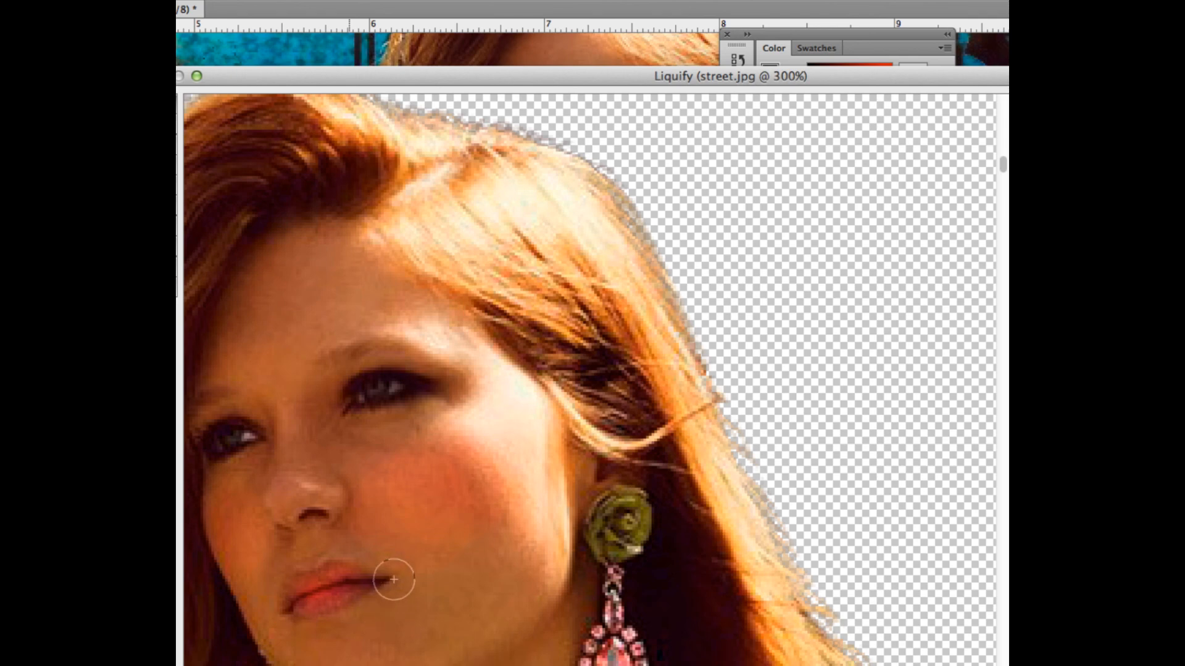
key("bracketright")
key("bracketright")
key("bracketright")
key("bracketright")
key("bracketright")
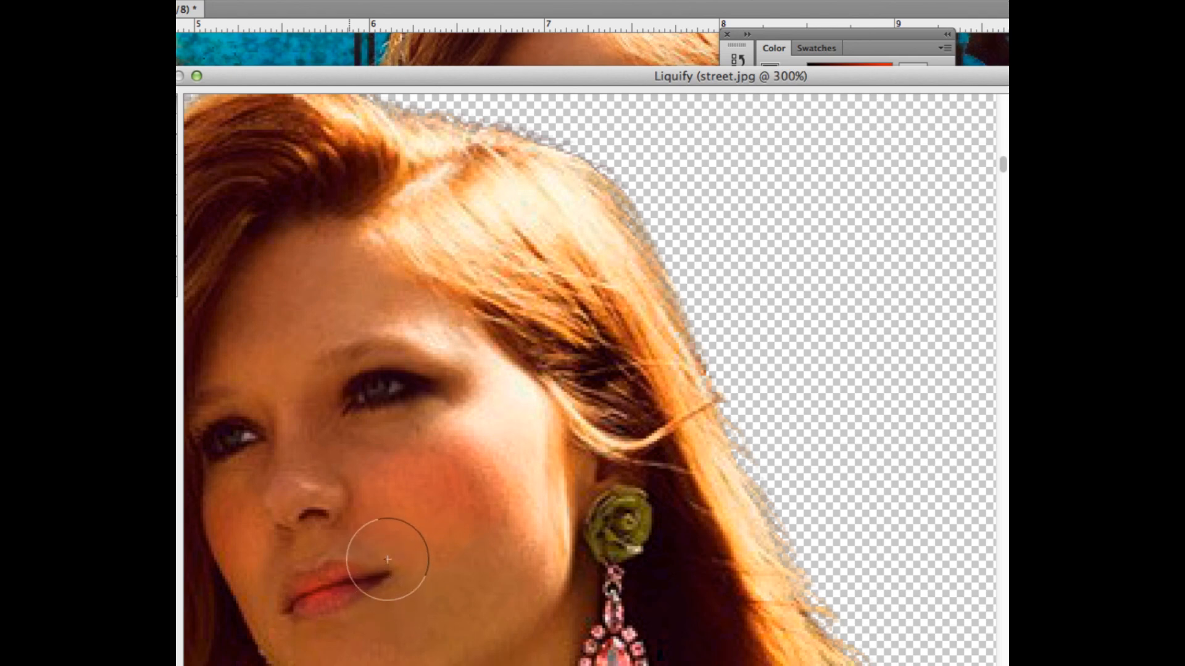
key("bracketleft")
key("bracketleft")
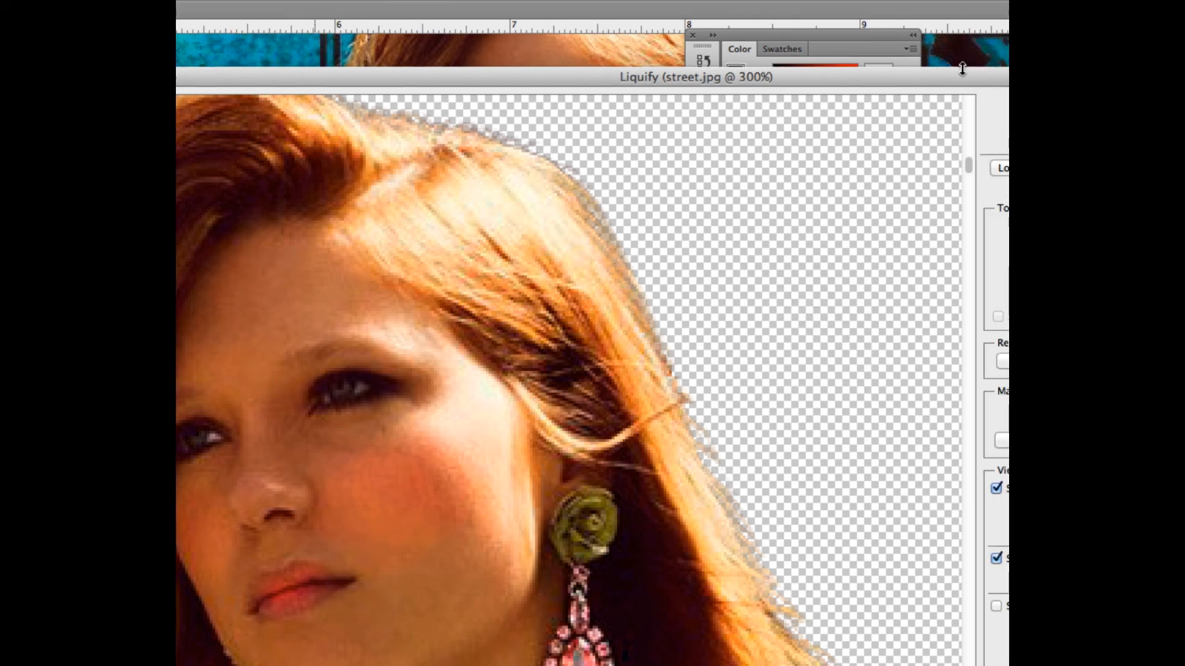
mouse_move(962, 68)
left_mouse_down()
mouse_move(751, 76)
mouse_move(1008, 51)
left_mouse_up()
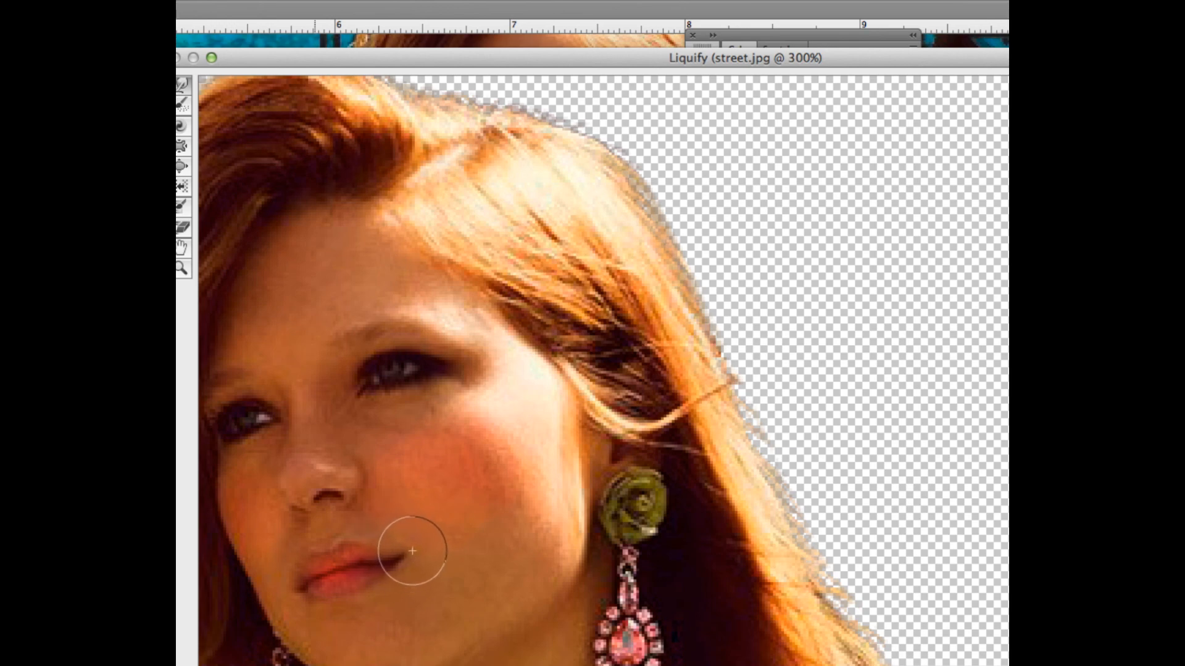
mouse_move(398, 559)
left_mouse_down()
mouse_move(388, 542)
mouse_move(415, 540)
left_mouse_up()
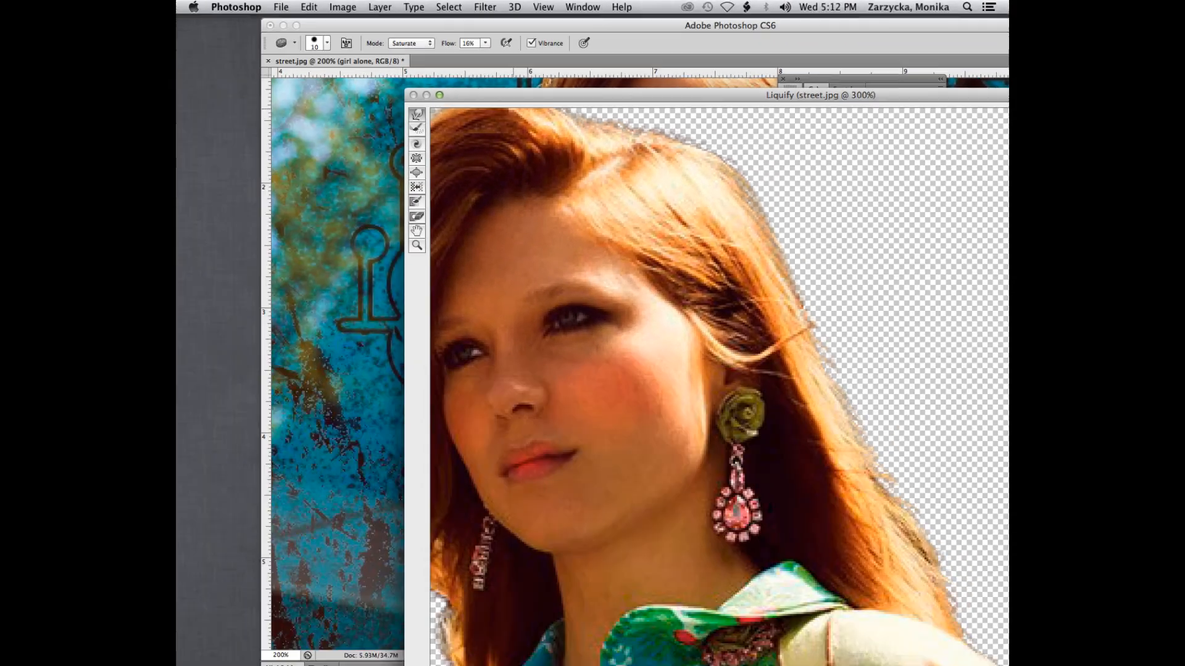
Step: Show the whole head at 200% in the Liquify preview and switch to the Bloat tool
left_click_drag(645, 89, 490, 46)
key("super+minus")
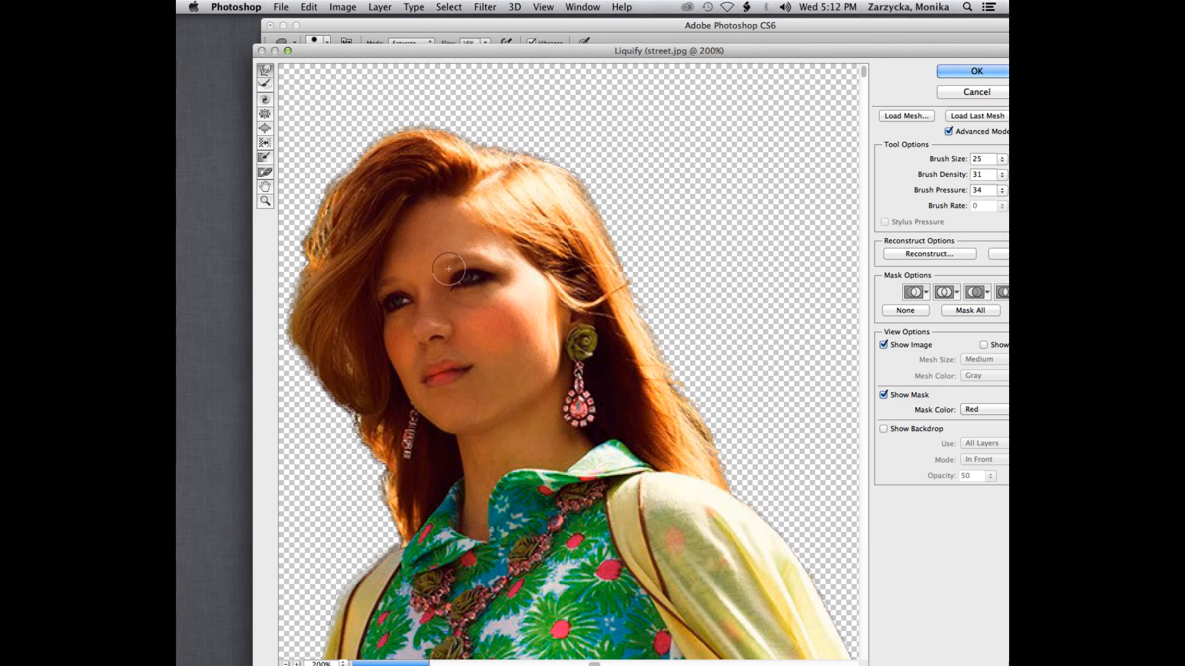
left_click_drag(328, 52, 261, 57)
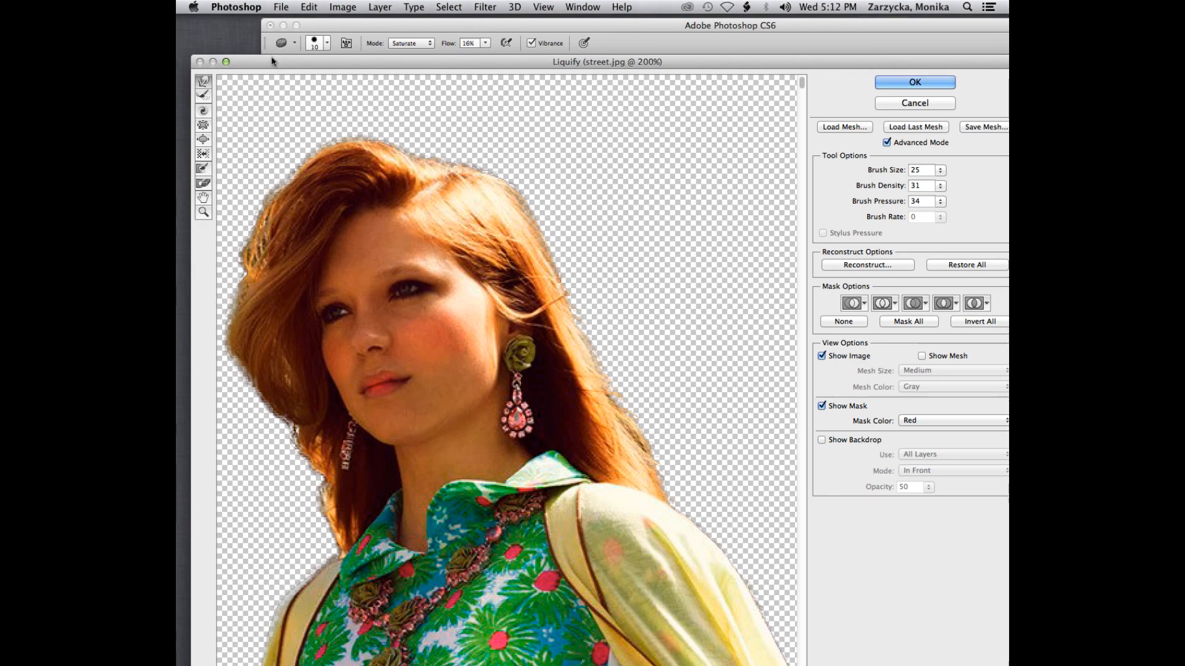
left_click_drag(254, 62, 255, 62)
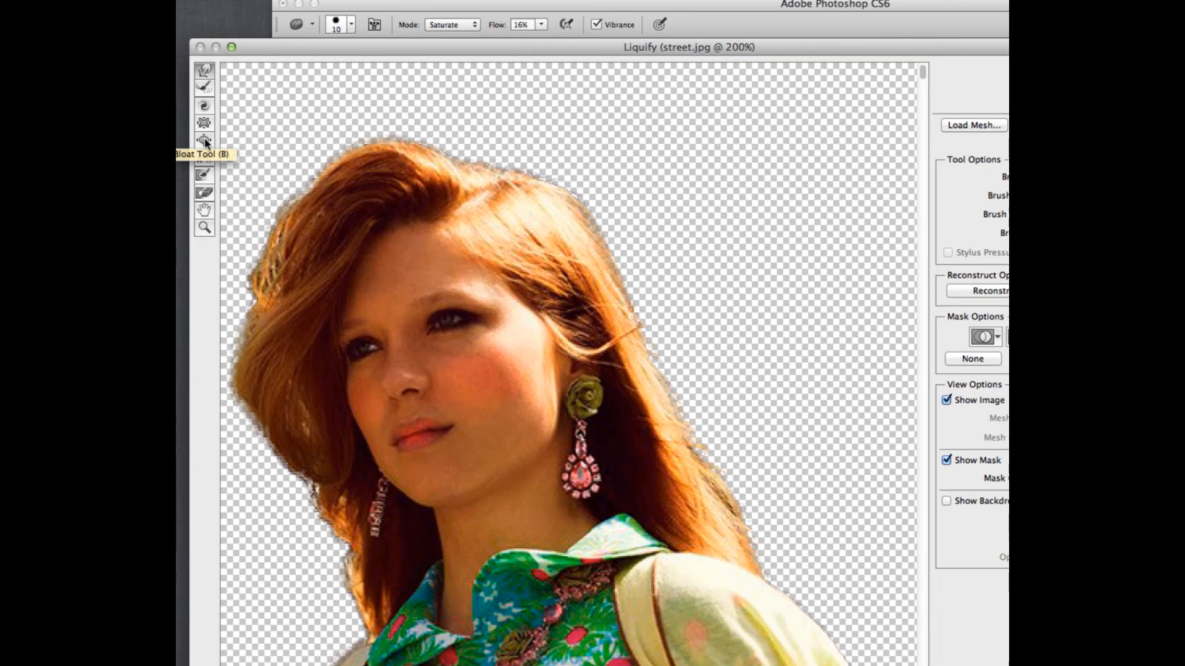
left_click(204, 141)
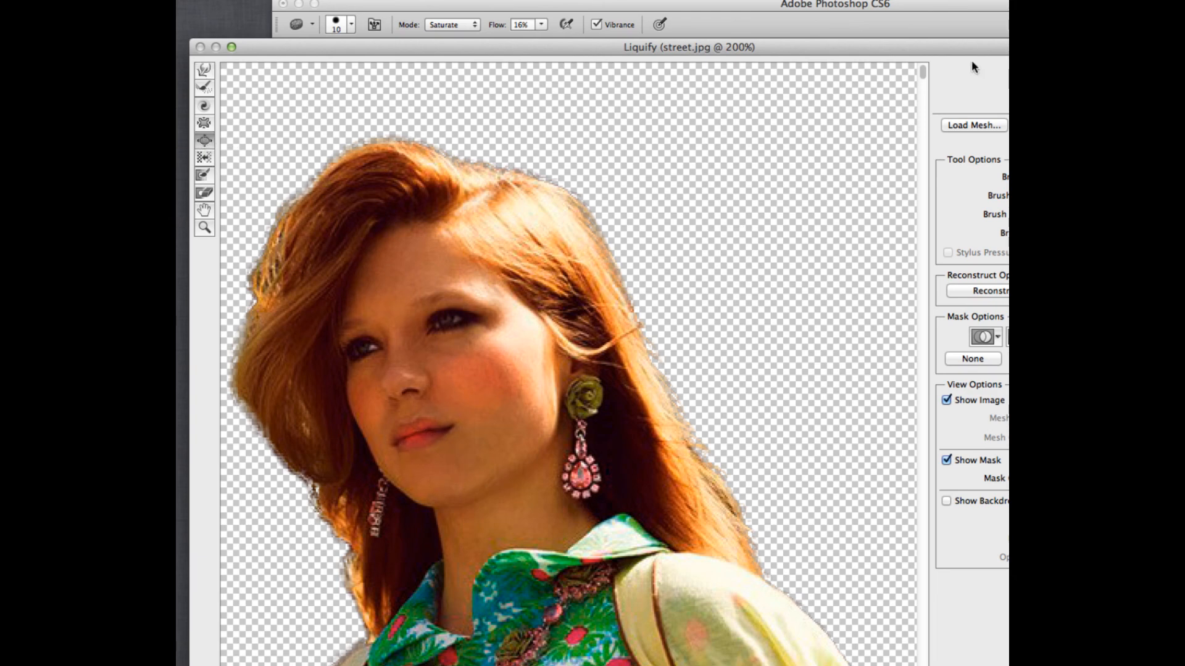
left_click_drag(938, 46, 802, 44)
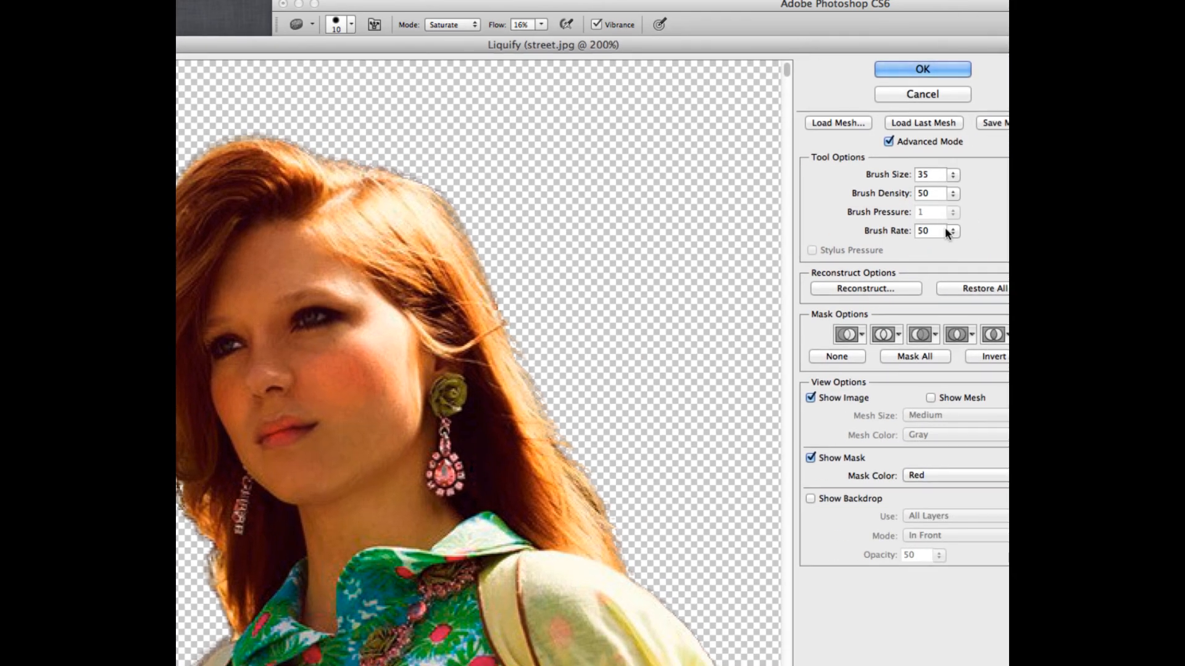
Step: Raise the brush rate to 100, try bloating the girl's lips, and undo the bloat
left_click(954, 231)
left_click_drag(915, 246, 959, 245)
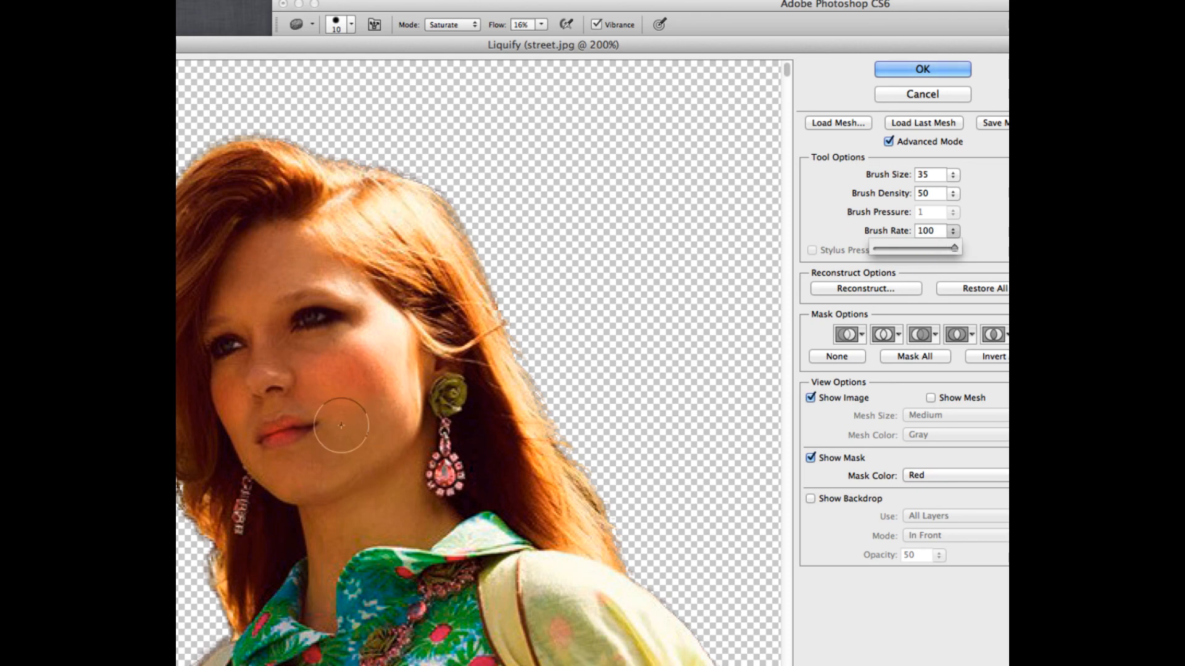
left_click(271, 435)
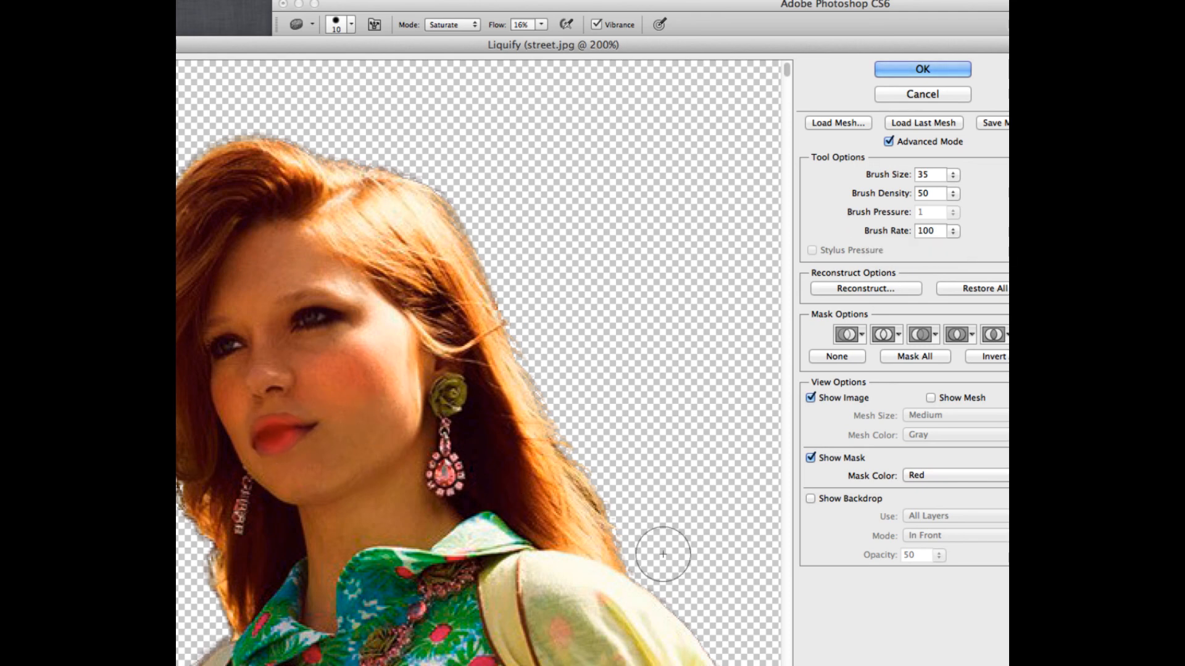
key("super+z")
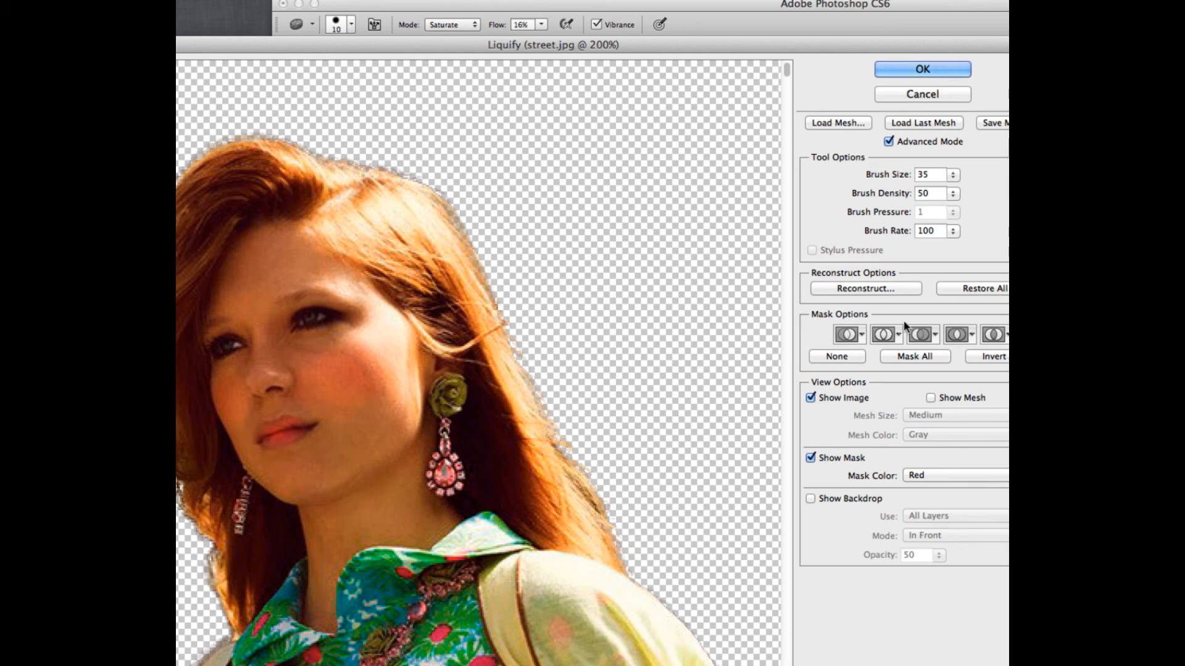
Step: Lower the Bloat tool's brush rate to 40
left_click_drag(952, 233, 907, 252)
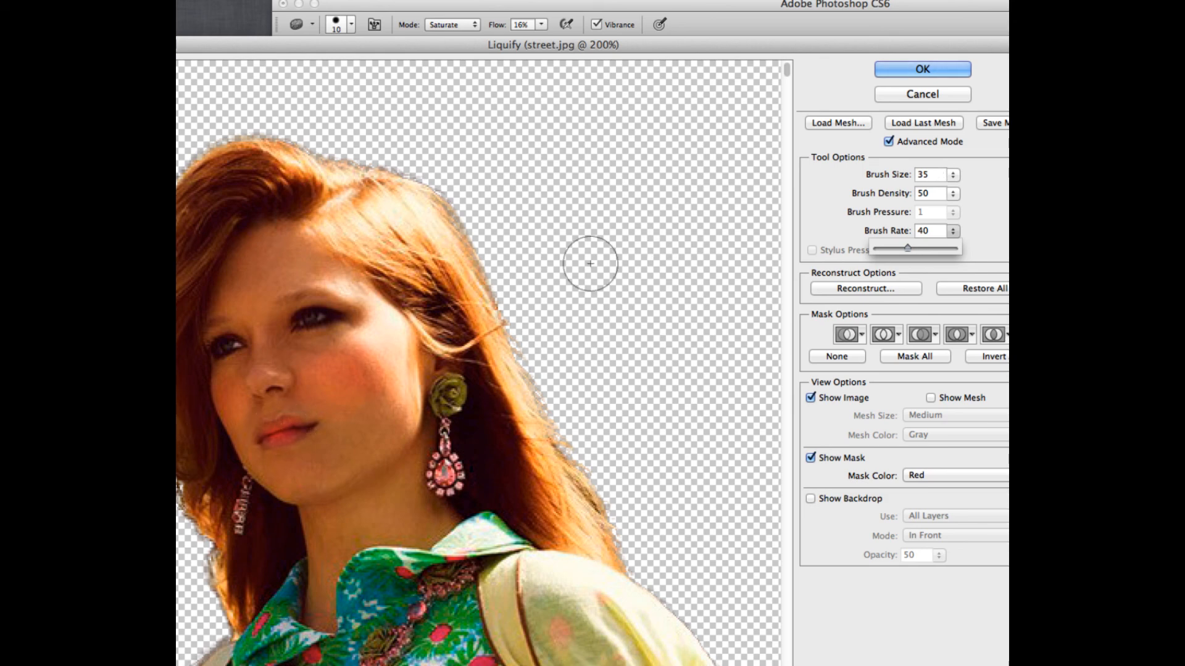
left_click(953, 194)
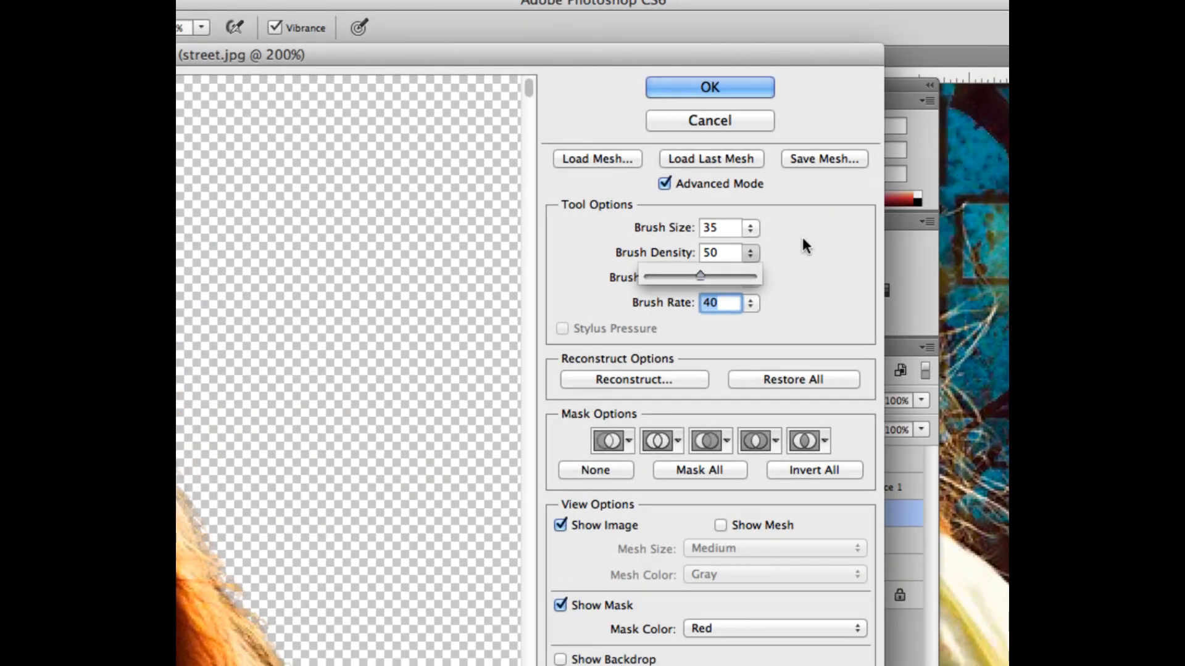
left_click(799, 239)
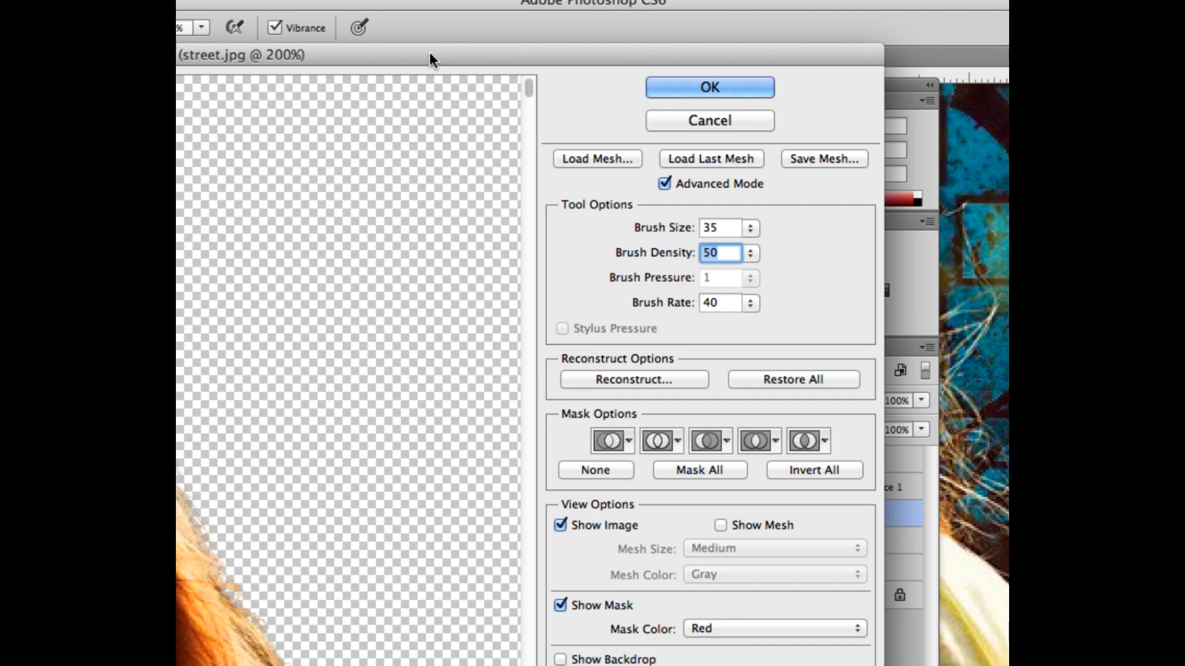
Step: Plump the girl's upper and lower lips subtly with short Bloat dabs at 300% magnification
left_click_drag(417, 52, 731, 65)
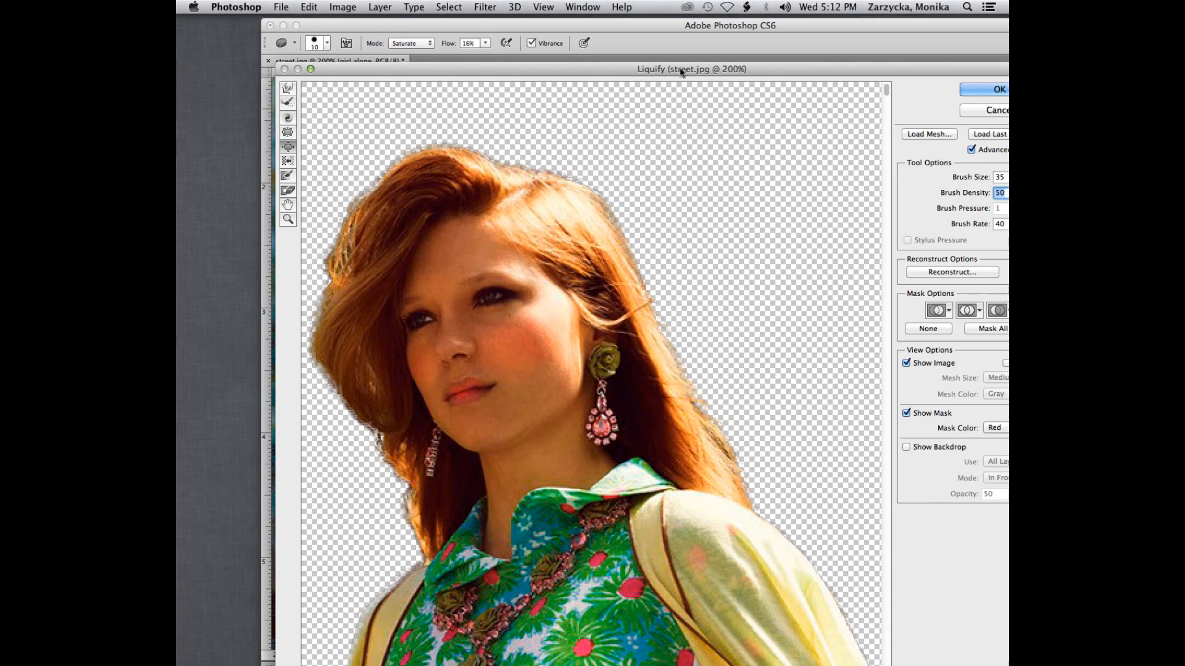
left_click_drag(573, 73, 512, 53)
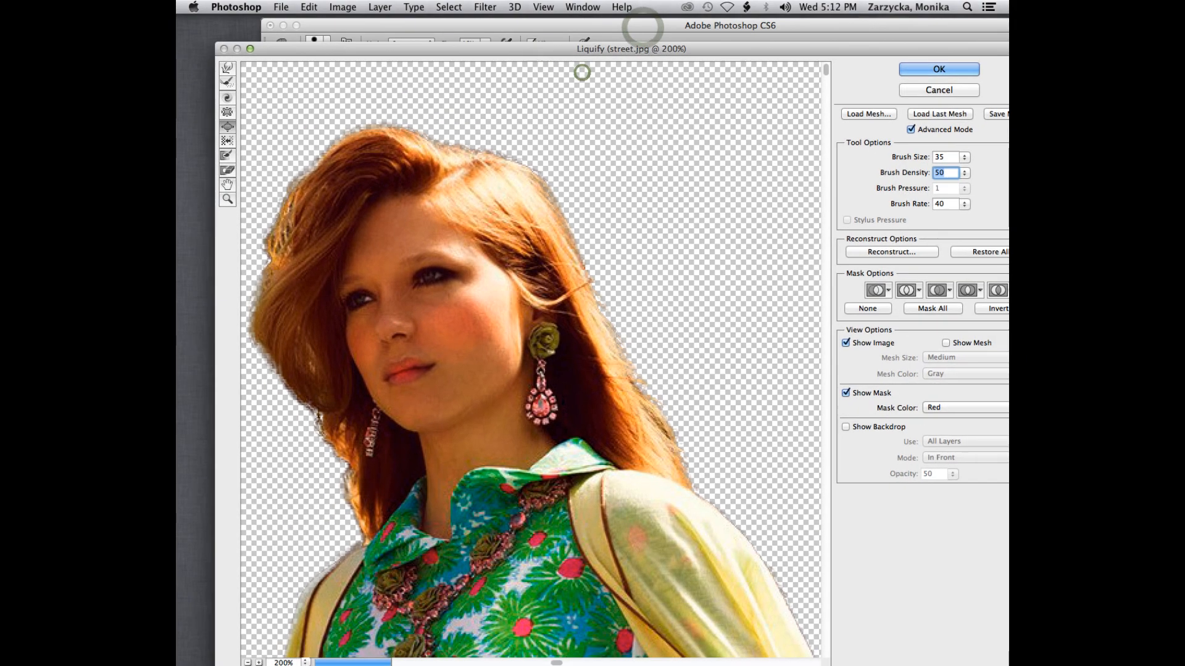
key("super+equal")
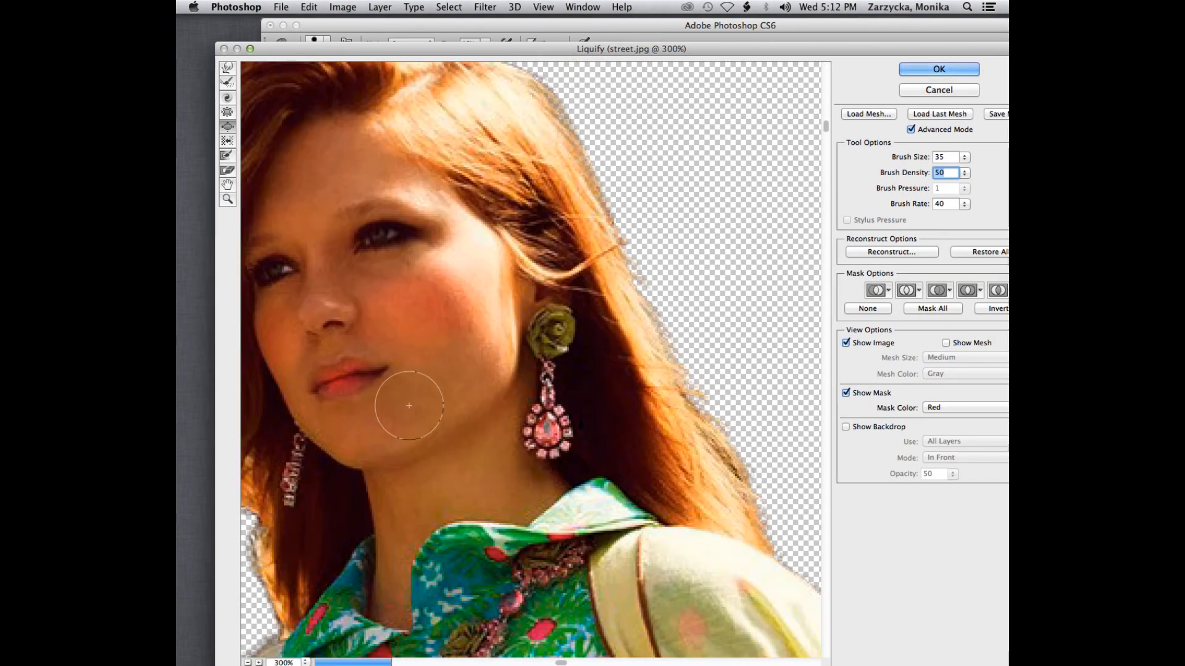
left_click(337, 378)
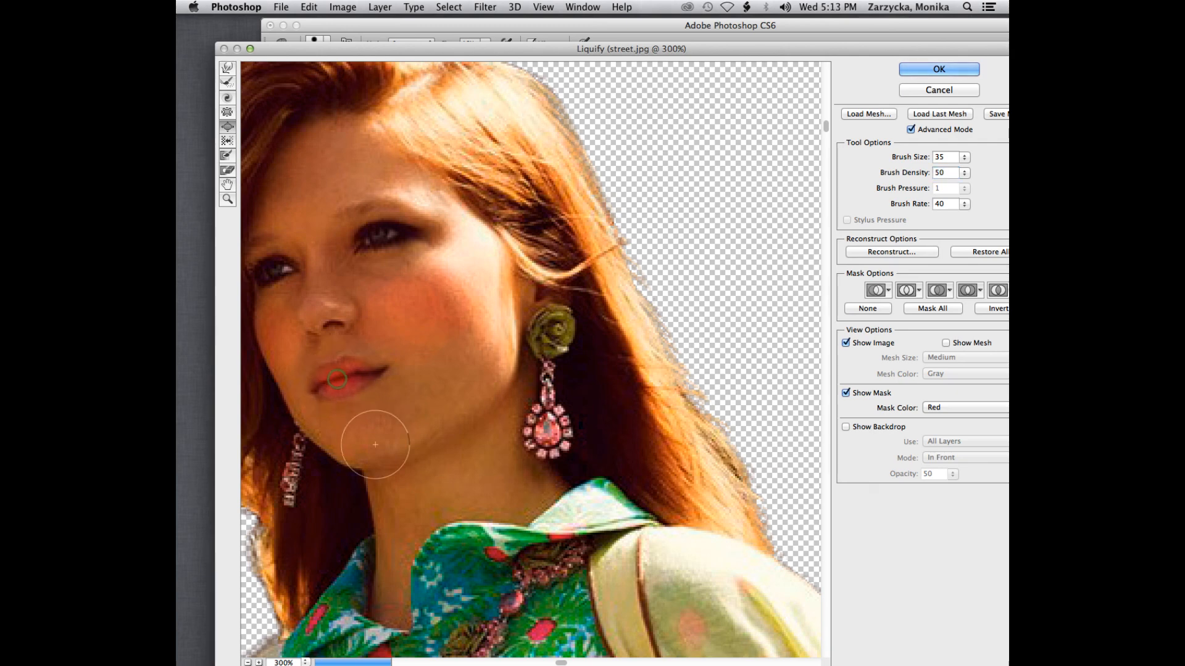
left_click(322, 373)
left_click(342, 366)
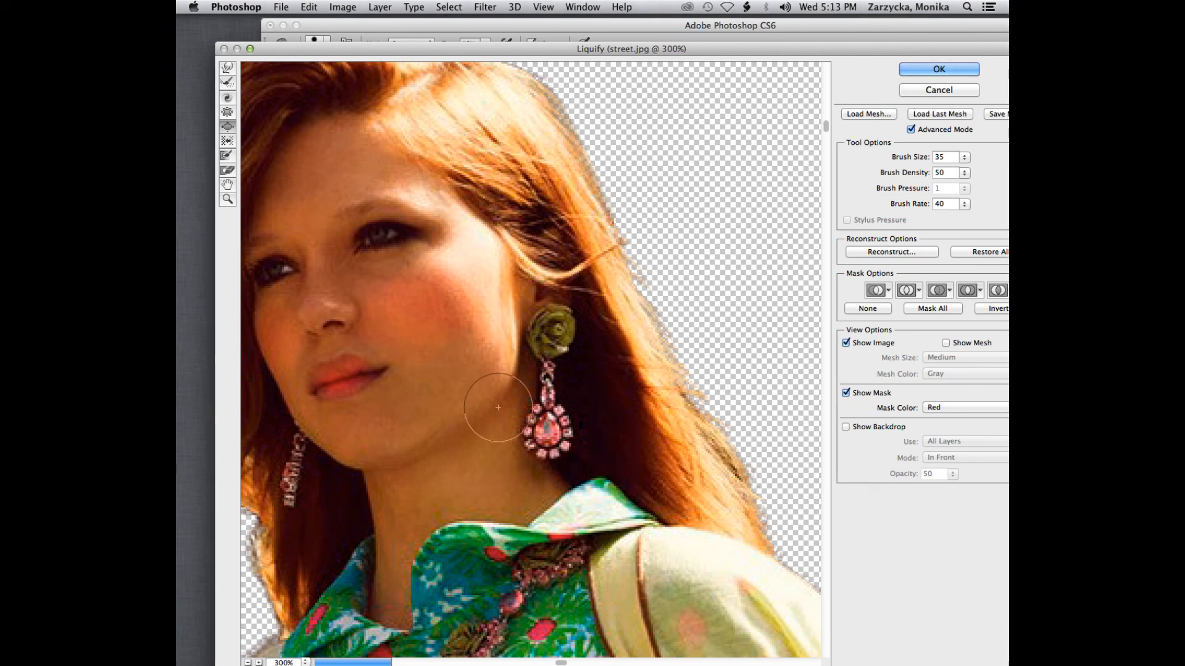
left_click(317, 375)
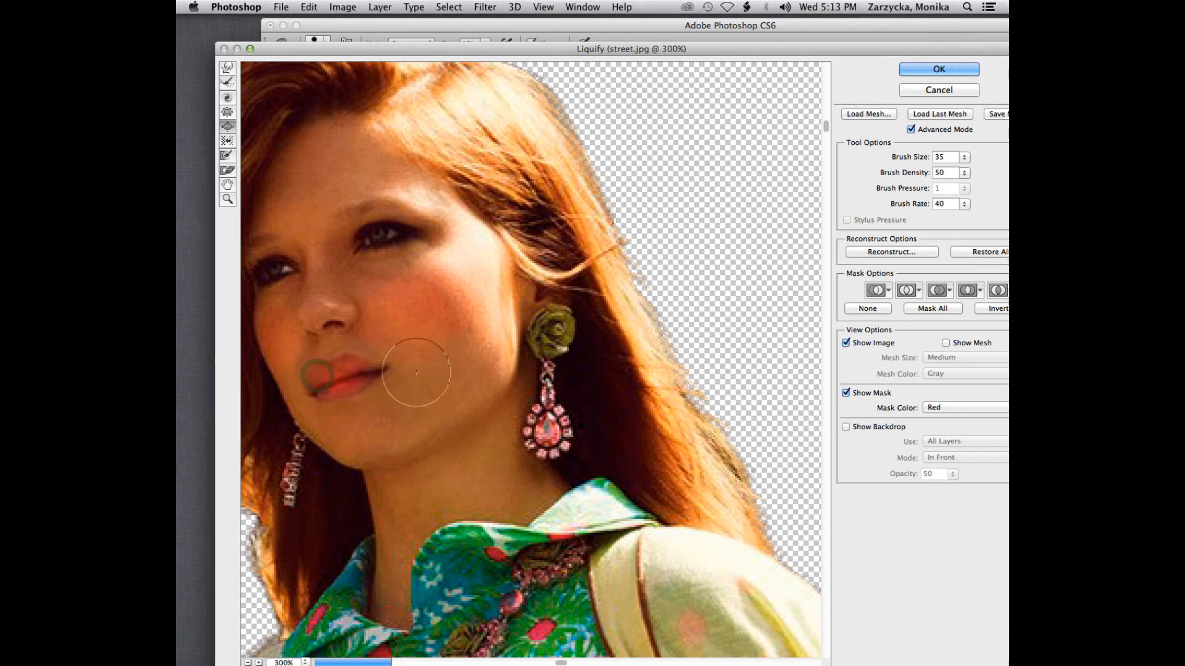
left_click(352, 392)
left_click(332, 396)
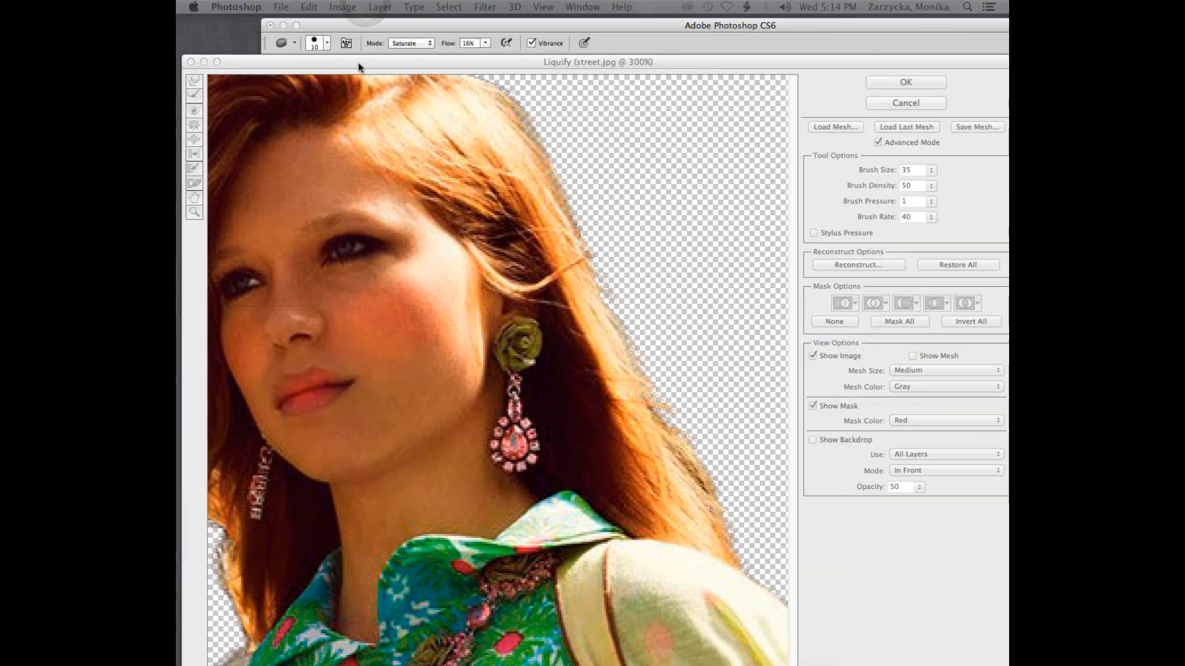
Step: Return to the Forward Warp tool at 200% magnification and set its brush size to 90
left_click_drag(359, 64, 406, 50)
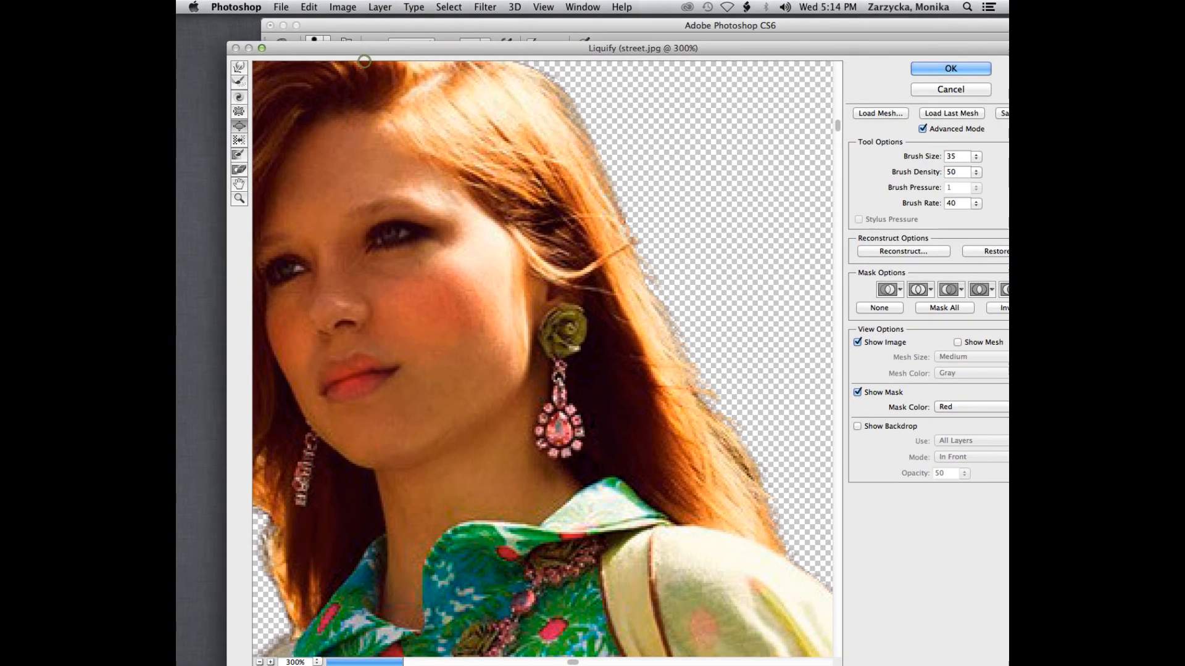
key("super+minus")
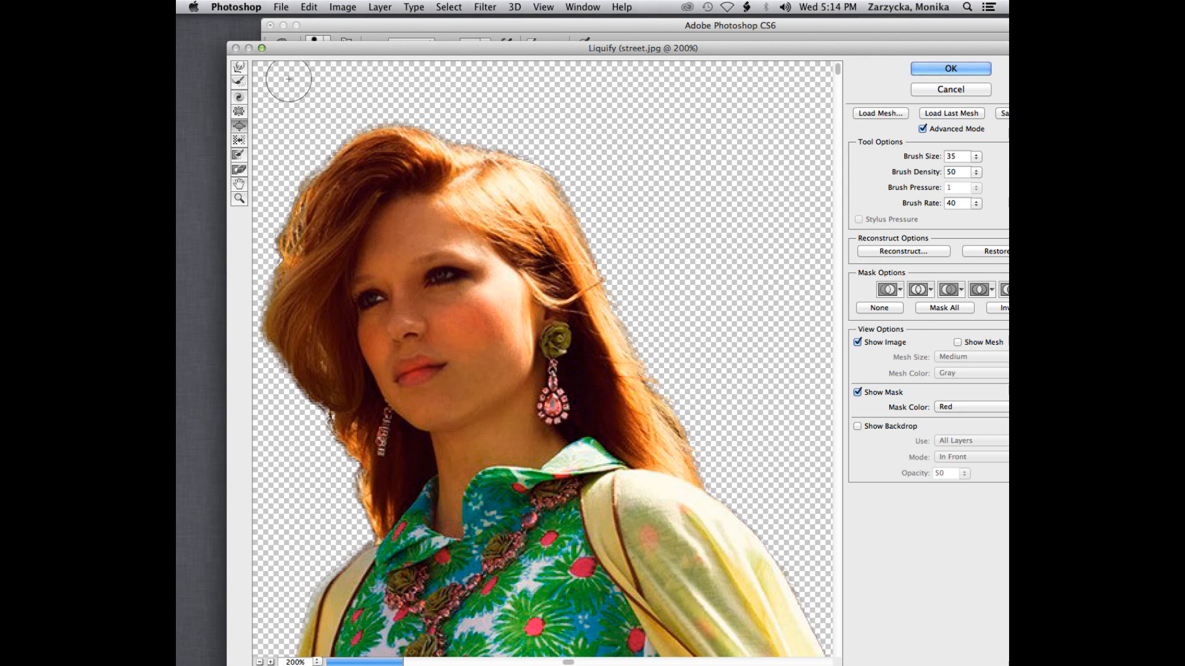
left_click(238, 68)
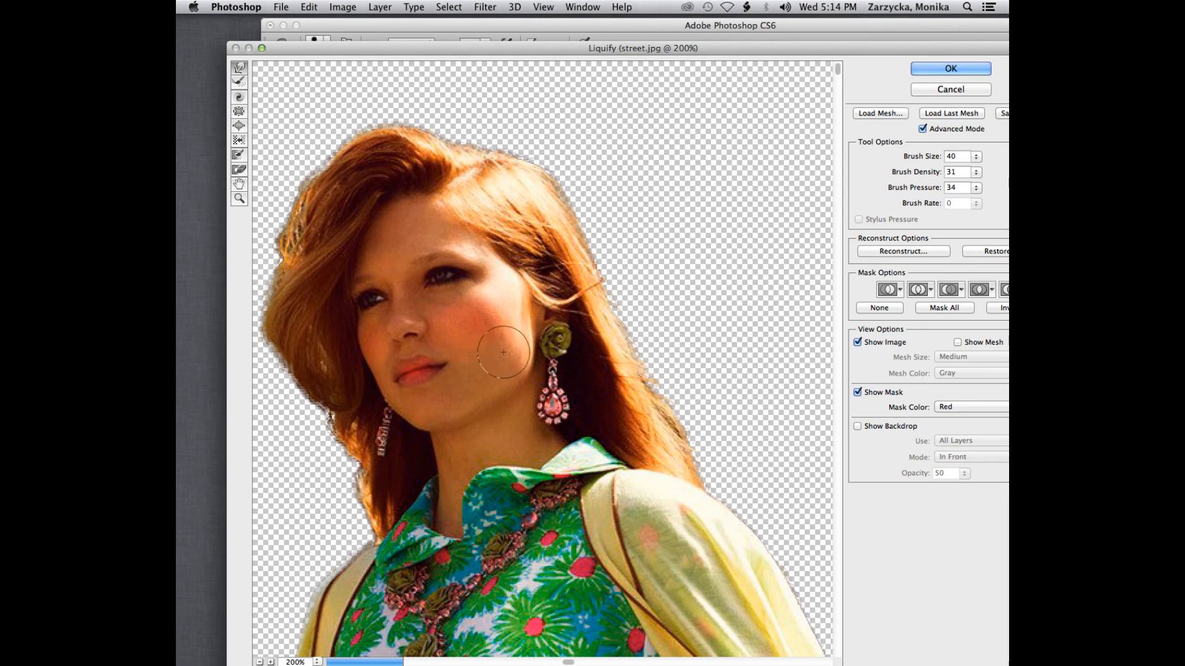
key("bracketright")
key("bracketright")
key("bracketright")
key("bracketright")
key("bracketright")
key("bracketright")
key("bracketright")
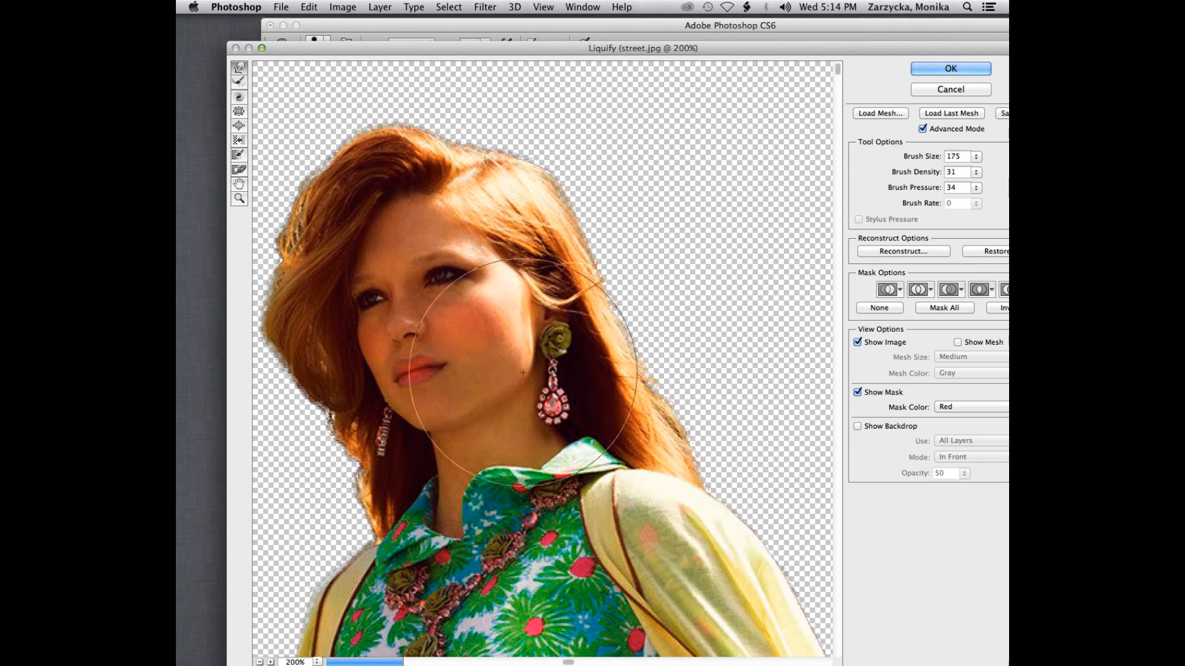
key("bracketleft")
key("bracketleft")
key("bracketleft")
key("bracketleft")
key("bracketleft")
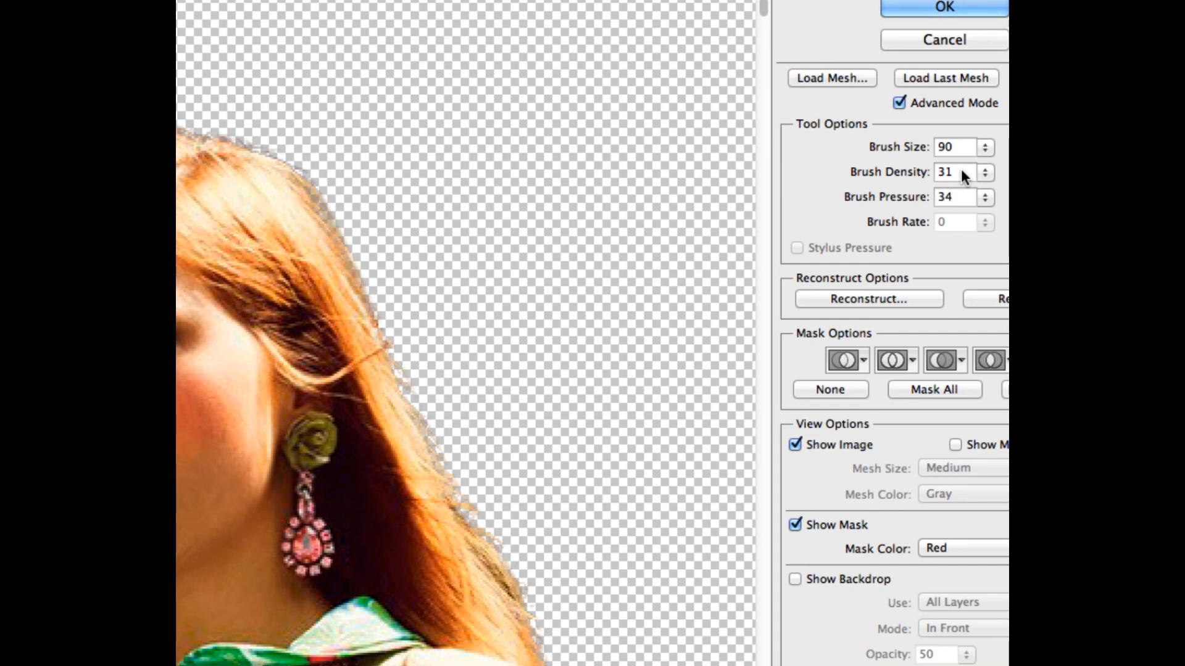
Step: Apply the Liquify adjustments to the girl alone layer
key("alt")
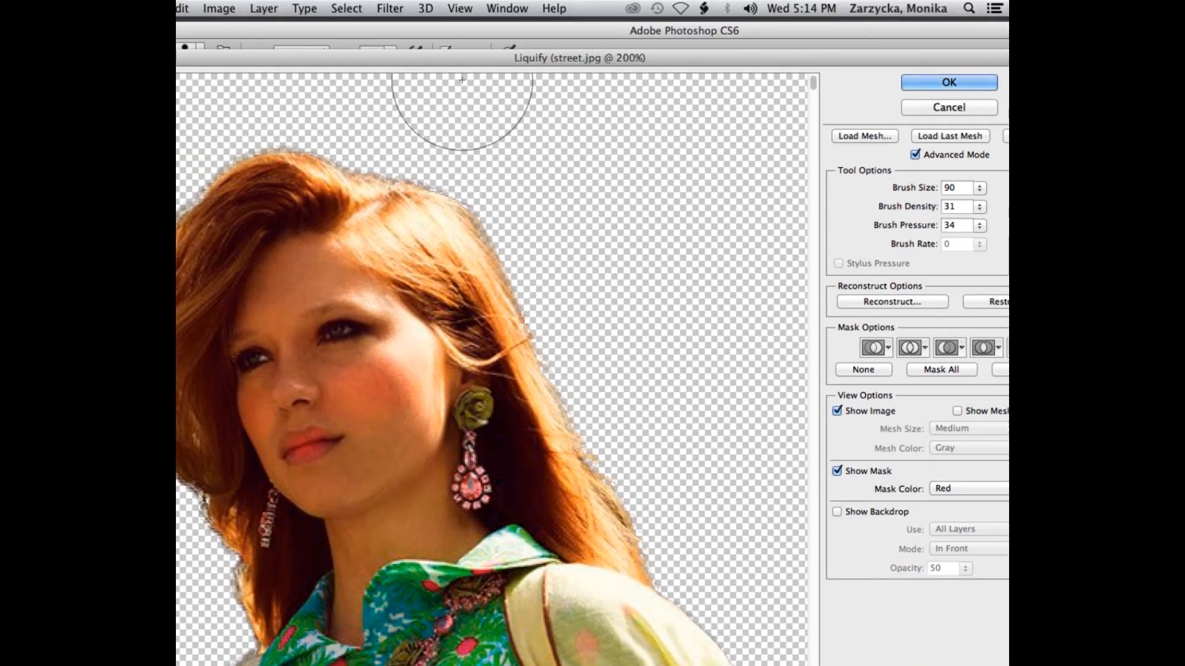
left_click_drag(383, 62, 453, 49)
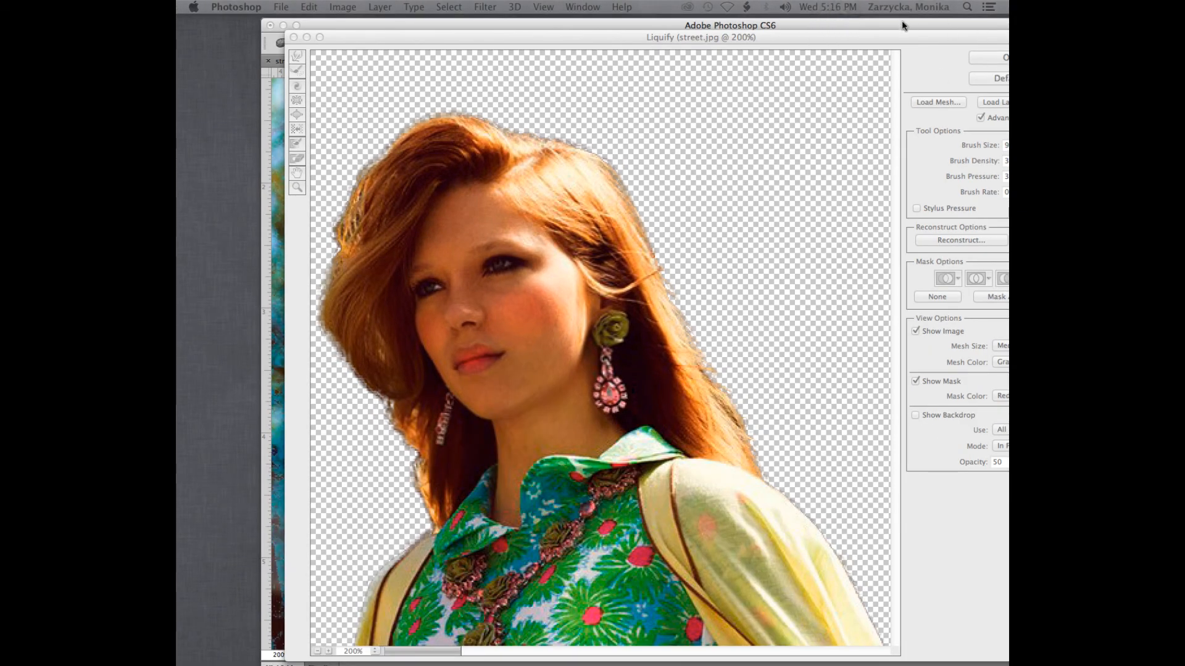
double_click(647, 37)
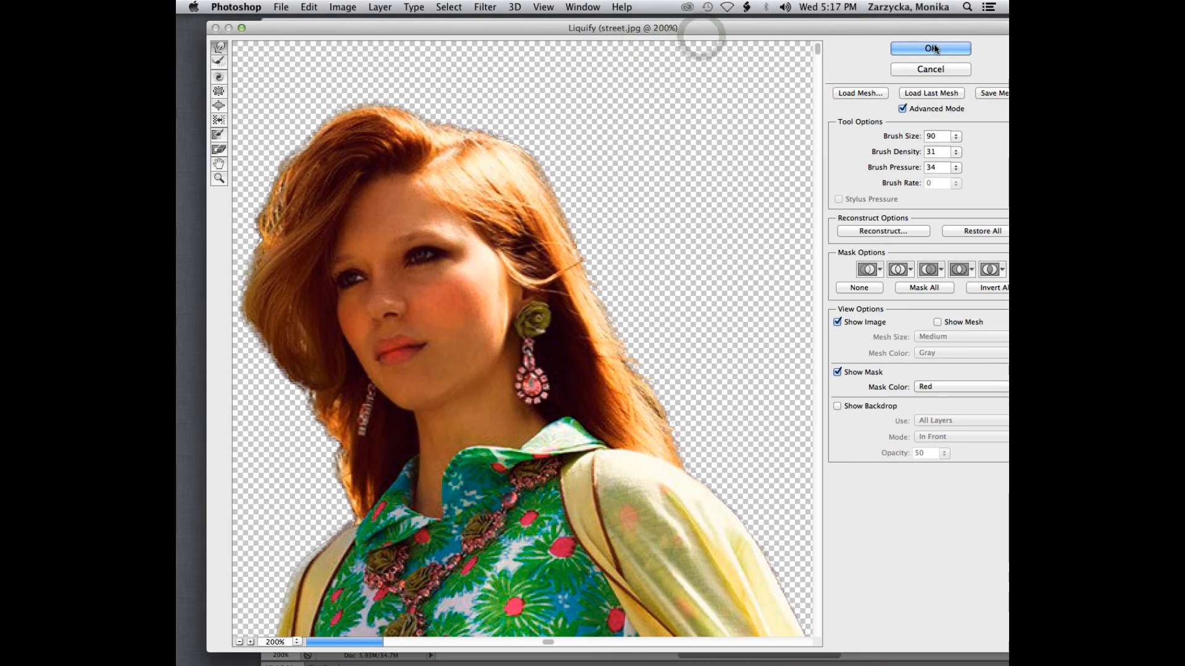
left_click(932, 48)
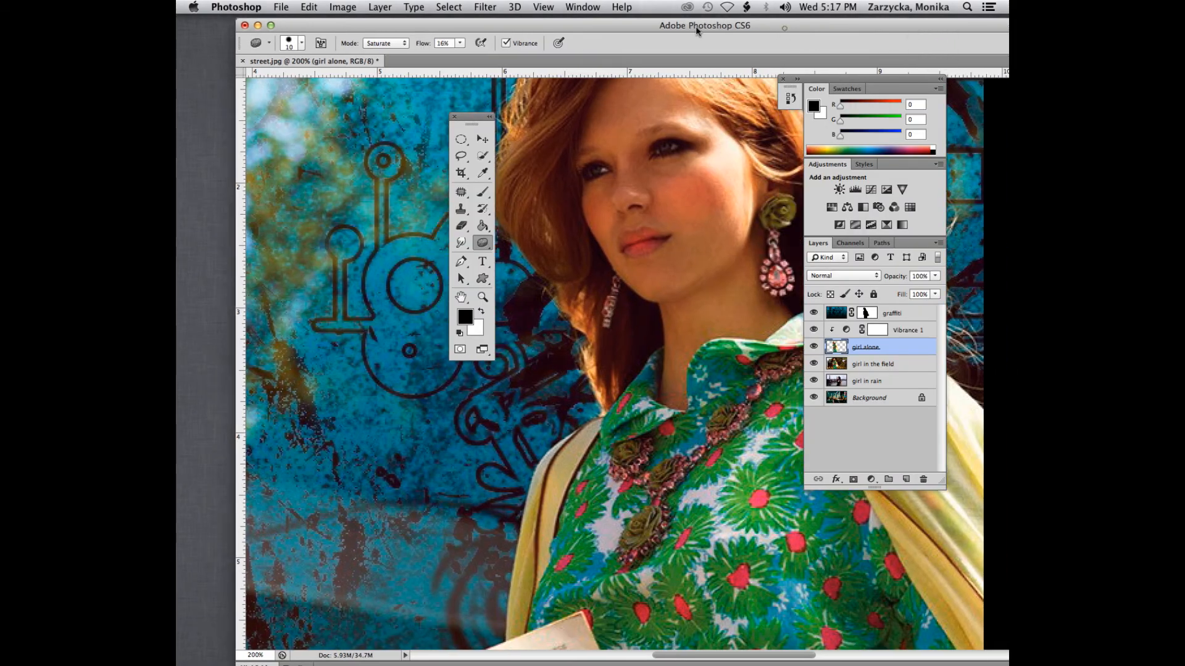
Step: Compare the girl's face and hair before and after Liquify by toggling the girl alone layer's visibility repeatedly
left_click_drag(784, 28, 685, 26)
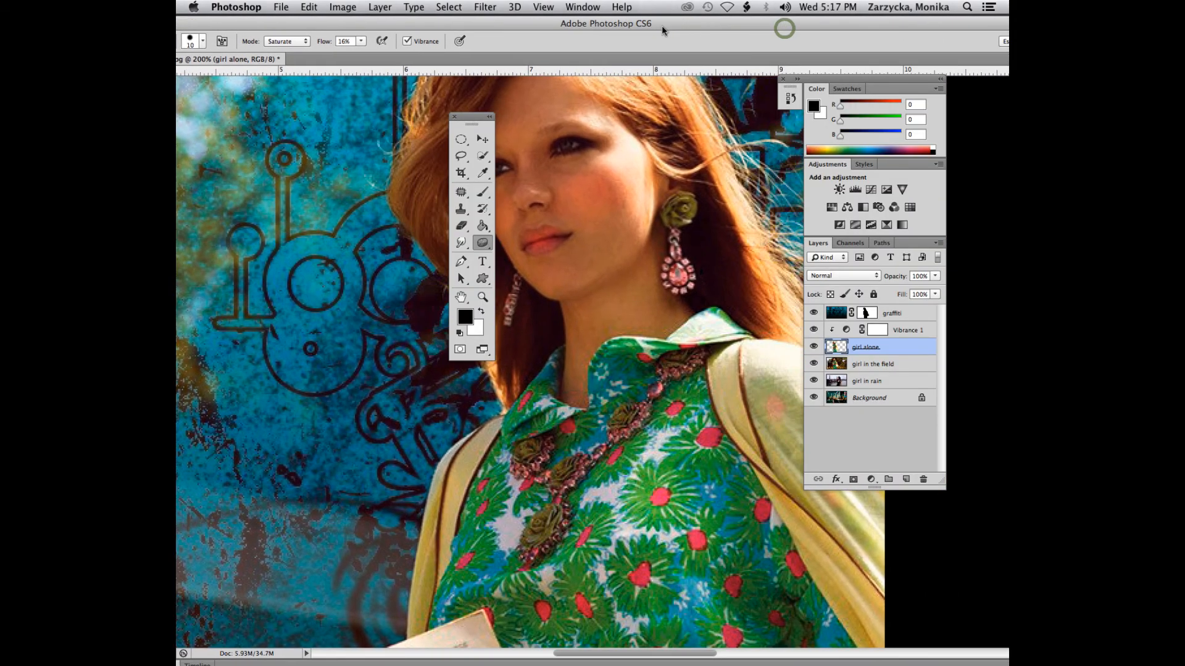
left_click_drag(471, 116, 360, 120)
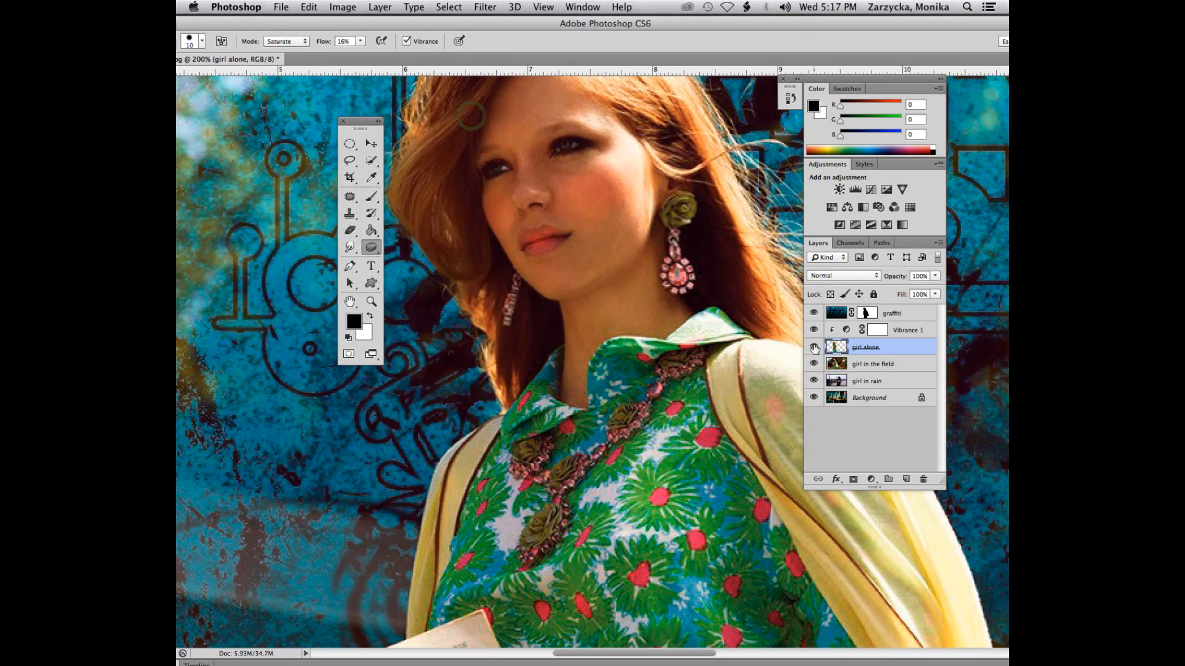
left_click(813, 347)
left_click(814, 347)
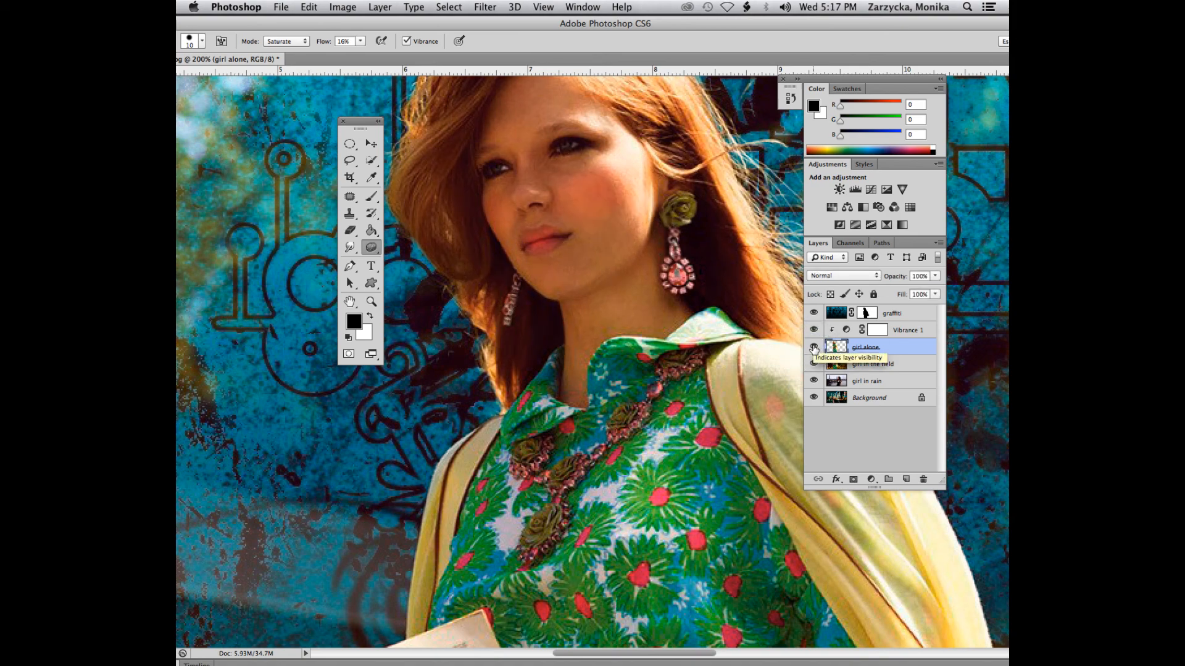
left_click(814, 347)
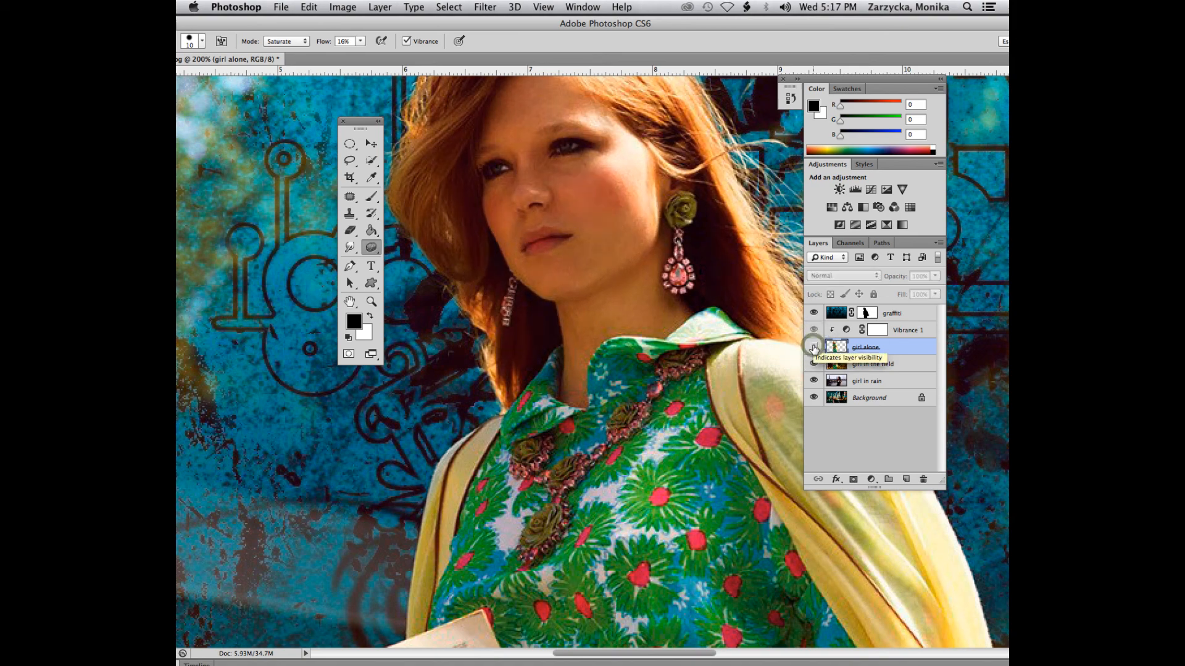
left_click(813, 347)
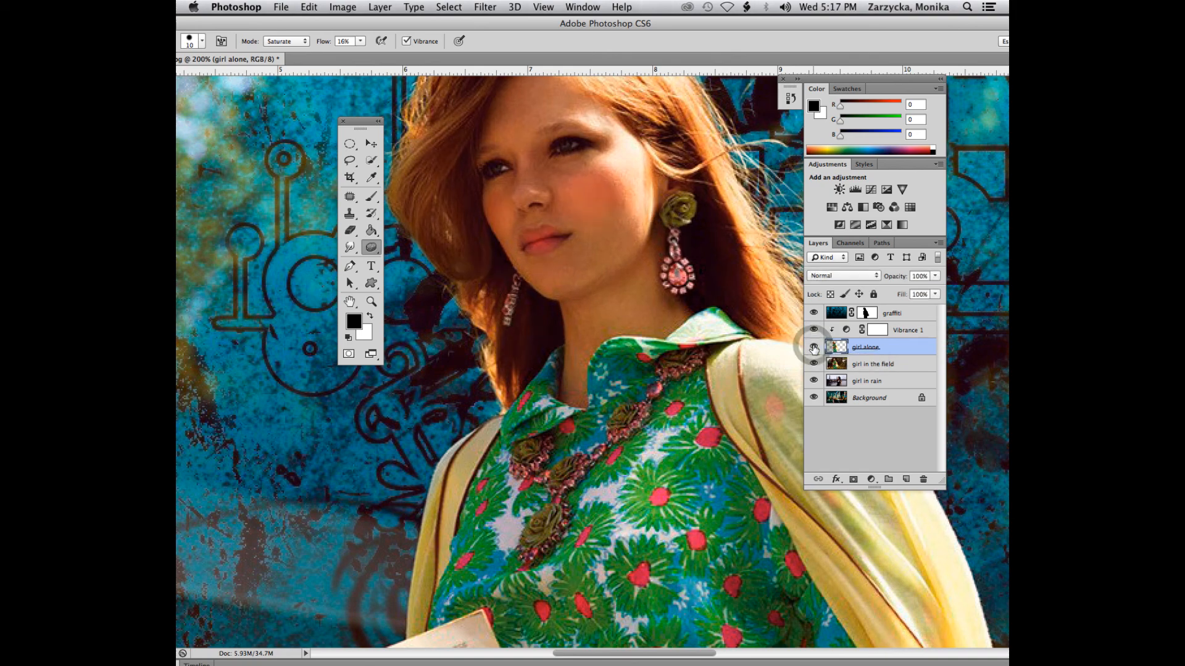
left_click(813, 347)
left_click(813, 347)
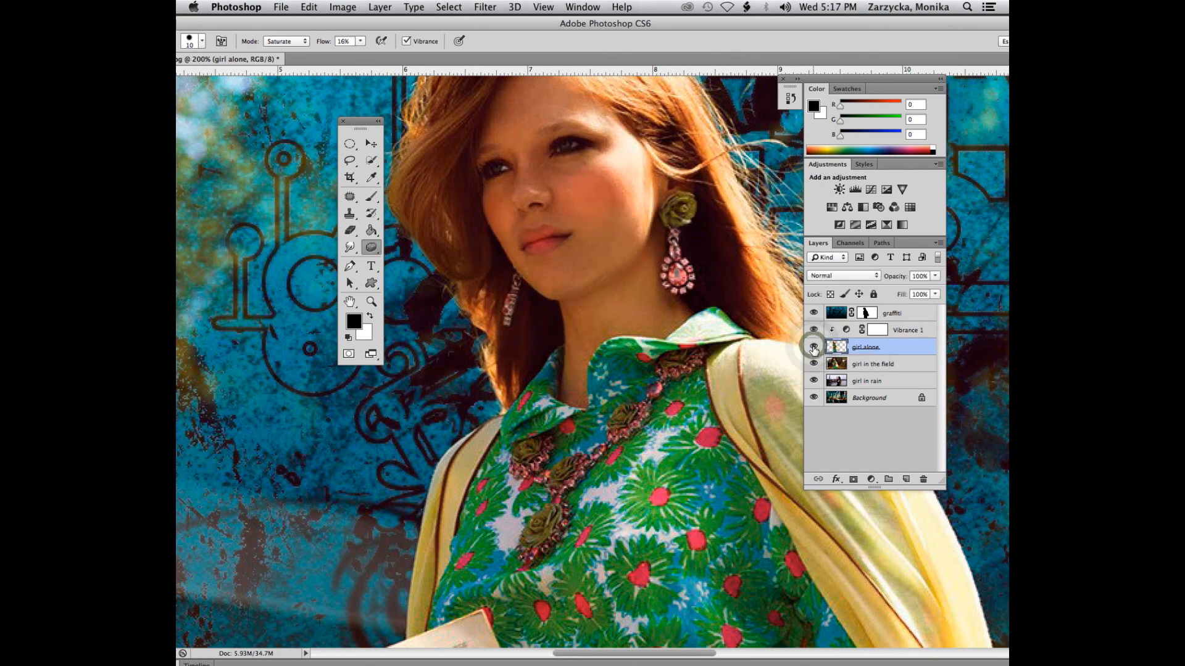
left_click(813, 348)
left_click(813, 347)
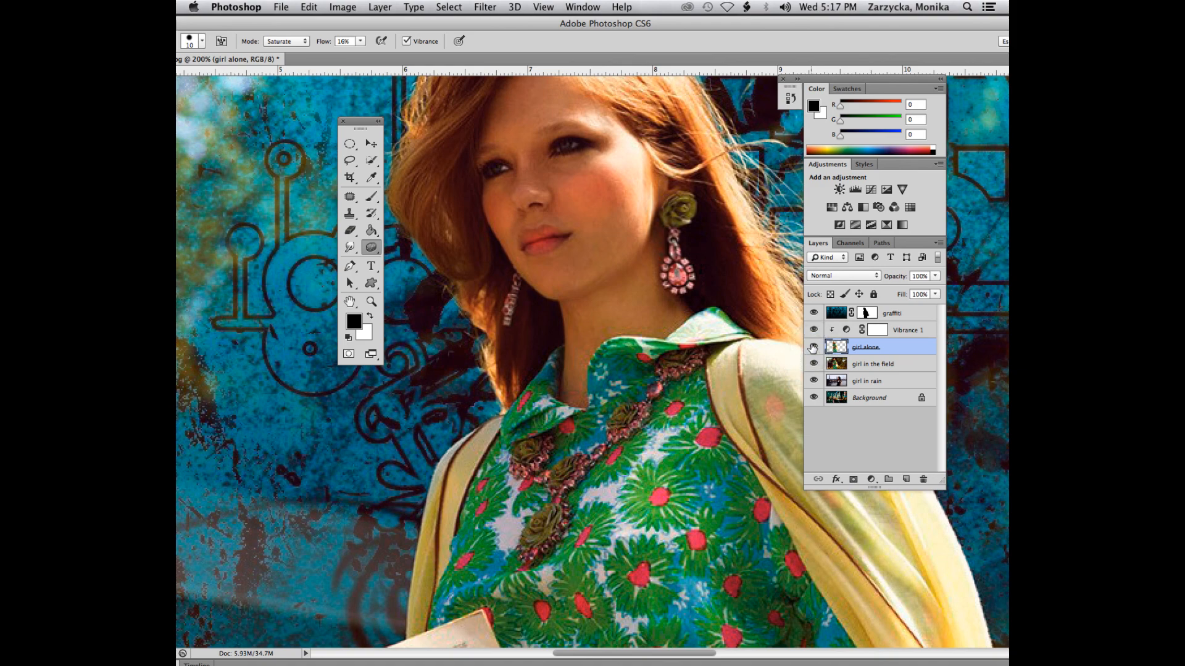
scroll(536, 361, "up", 5)
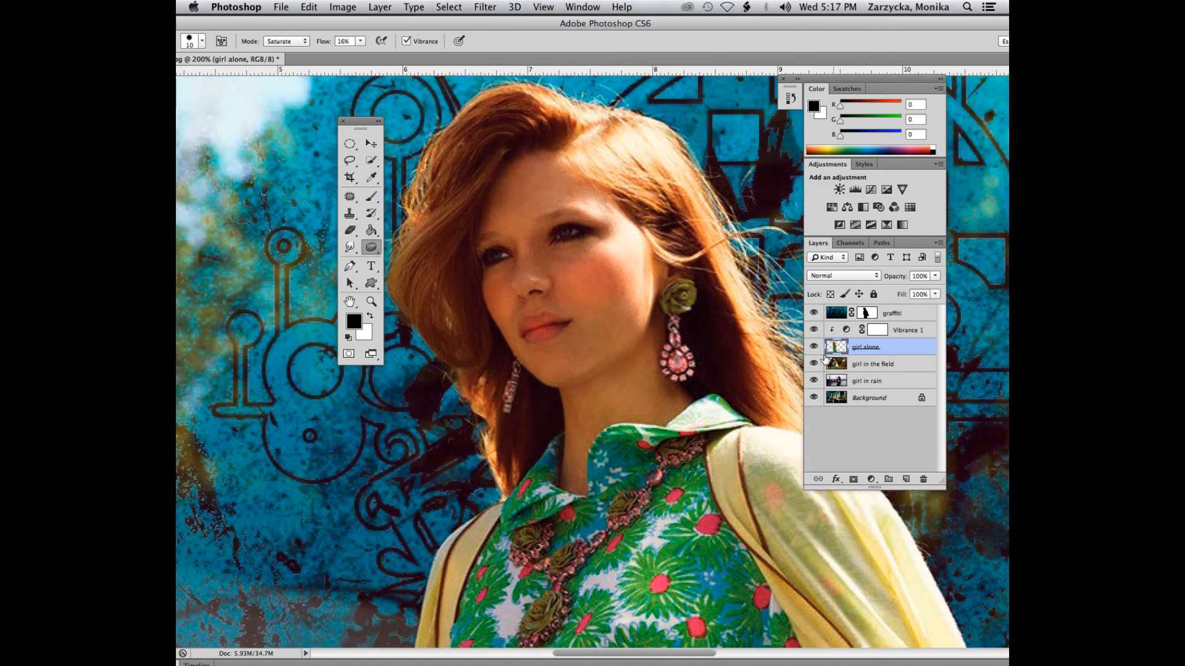
left_click(813, 348)
left_click(813, 347)
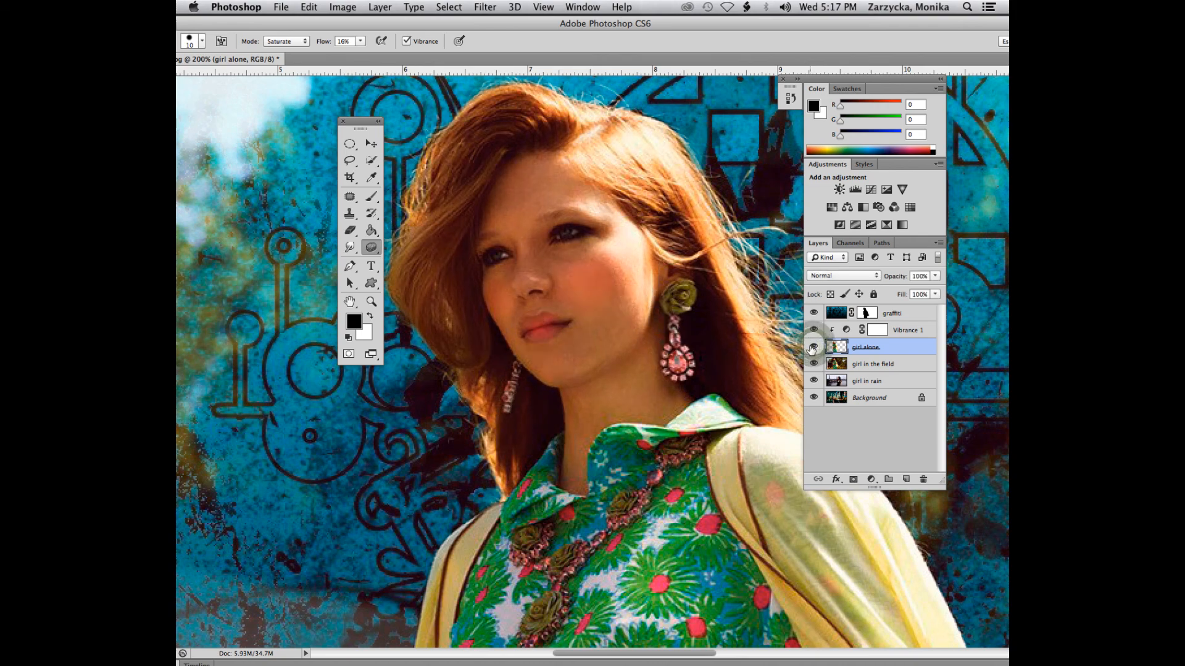
left_click(813, 347)
left_click(814, 347)
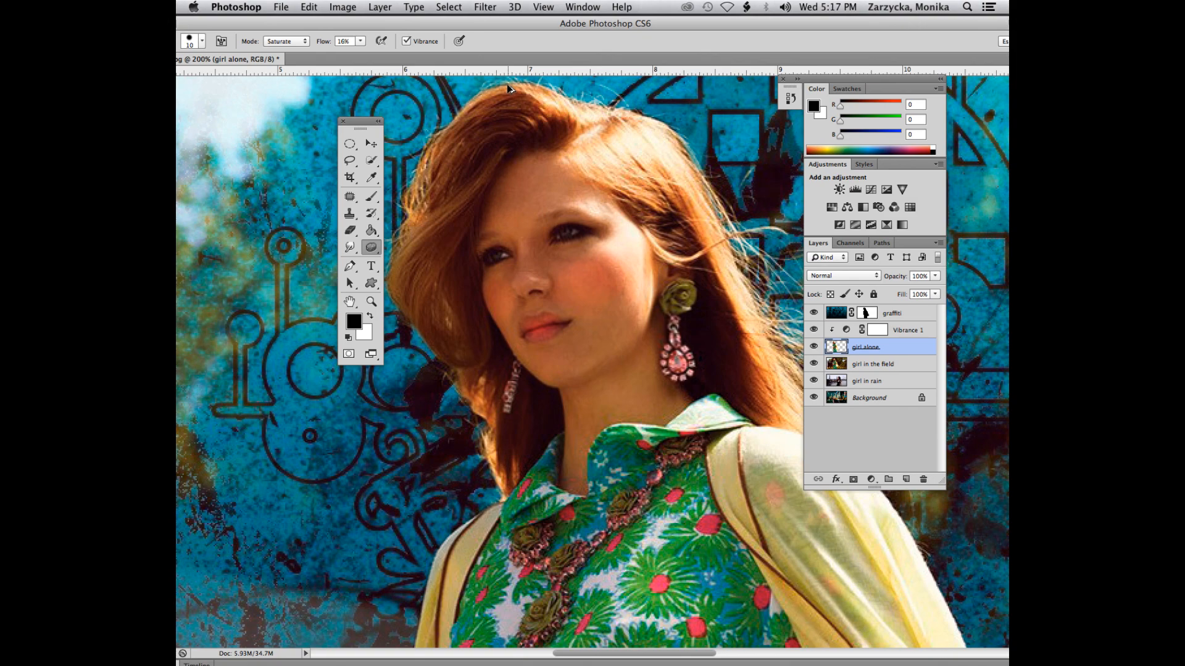
Step: Start saving the composite as a new TIFF file and browse to the personal Lab8 folder on the Desktop
left_click(281, 6)
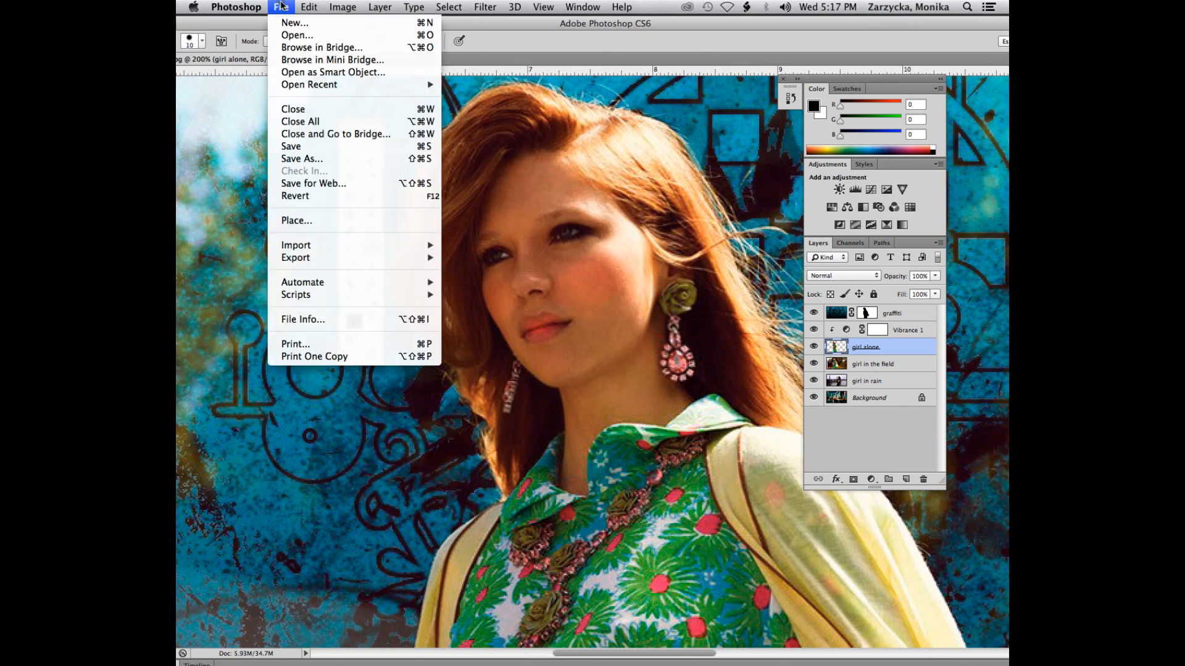
left_click(300, 159)
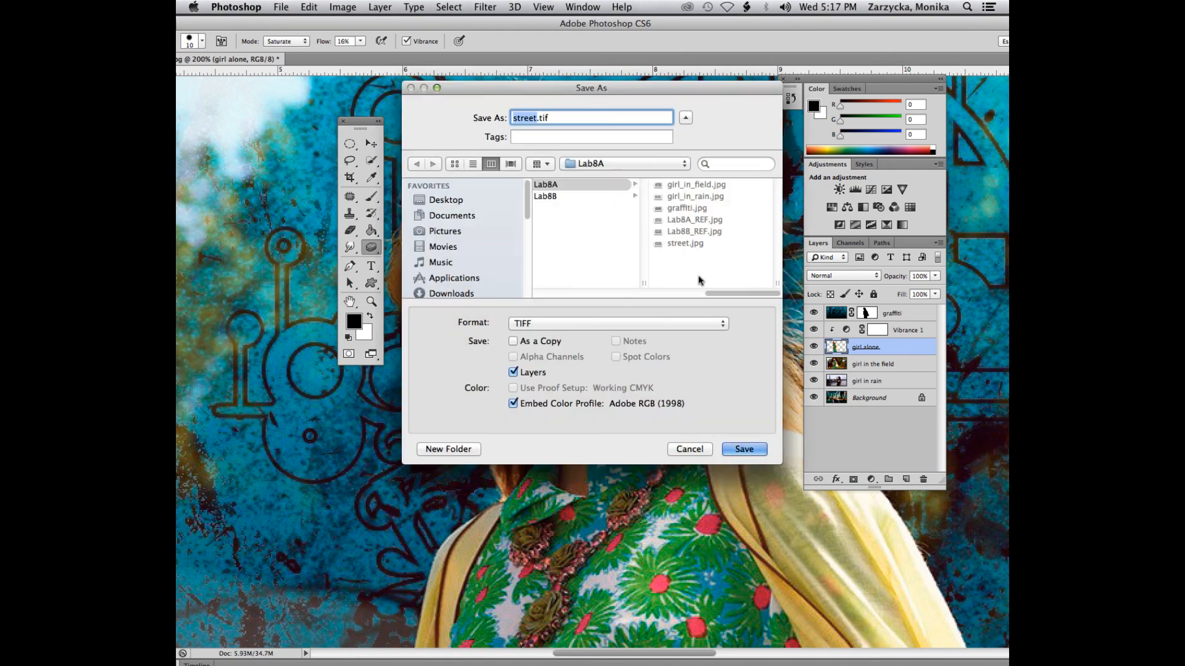
left_click_drag(733, 299, 647, 293)
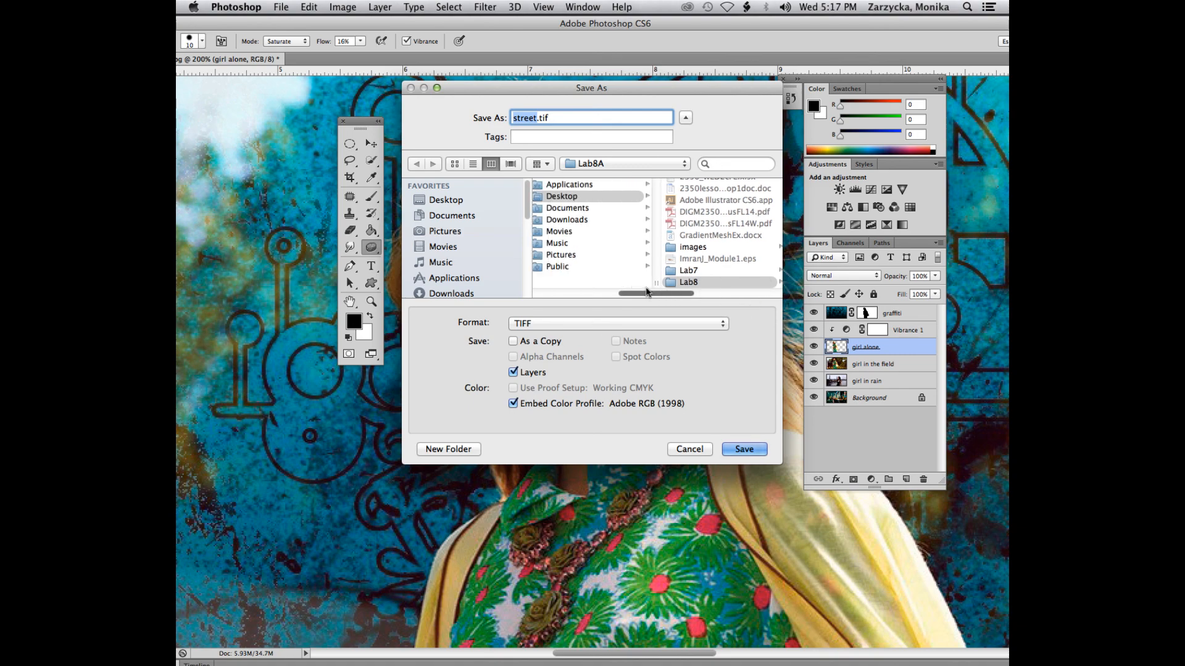
left_click(438, 202)
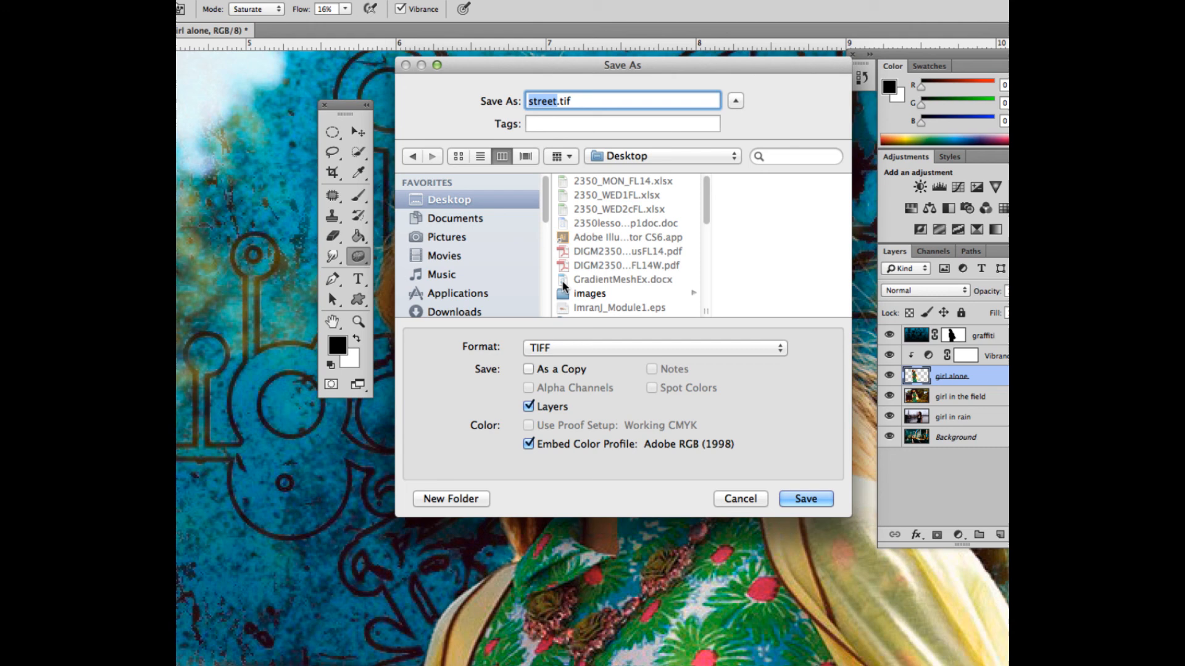
scroll(550, 273, "down", 3)
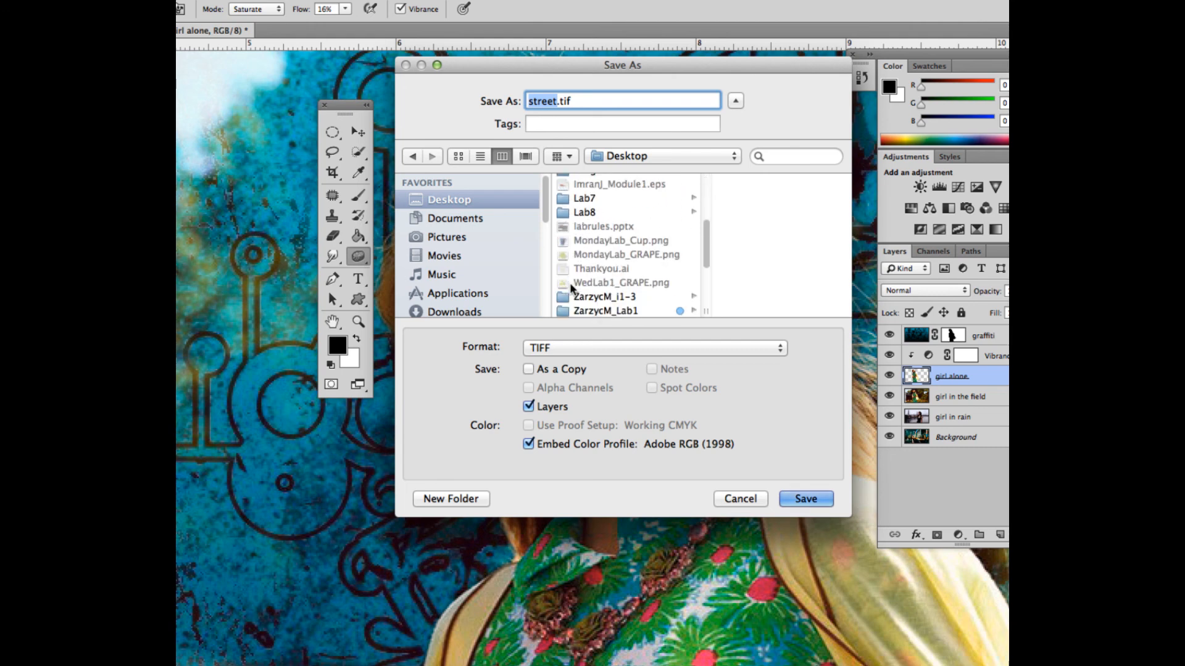
scroll(572, 288, "down", 5)
left_click(590, 299)
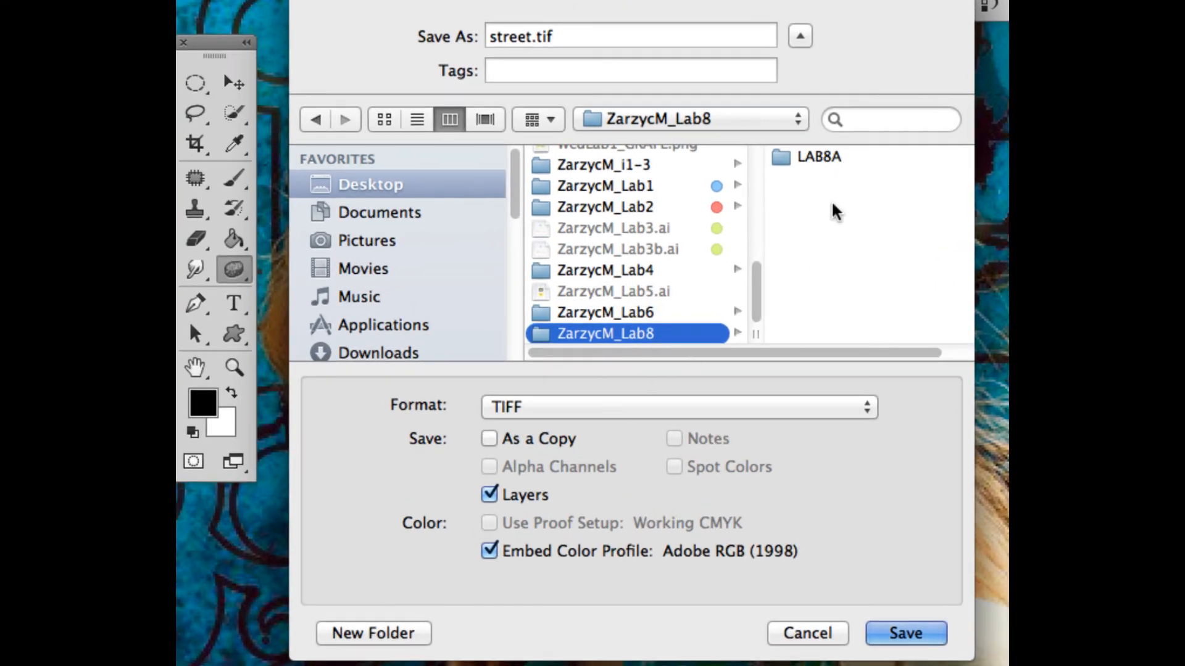
left_click(818, 158)
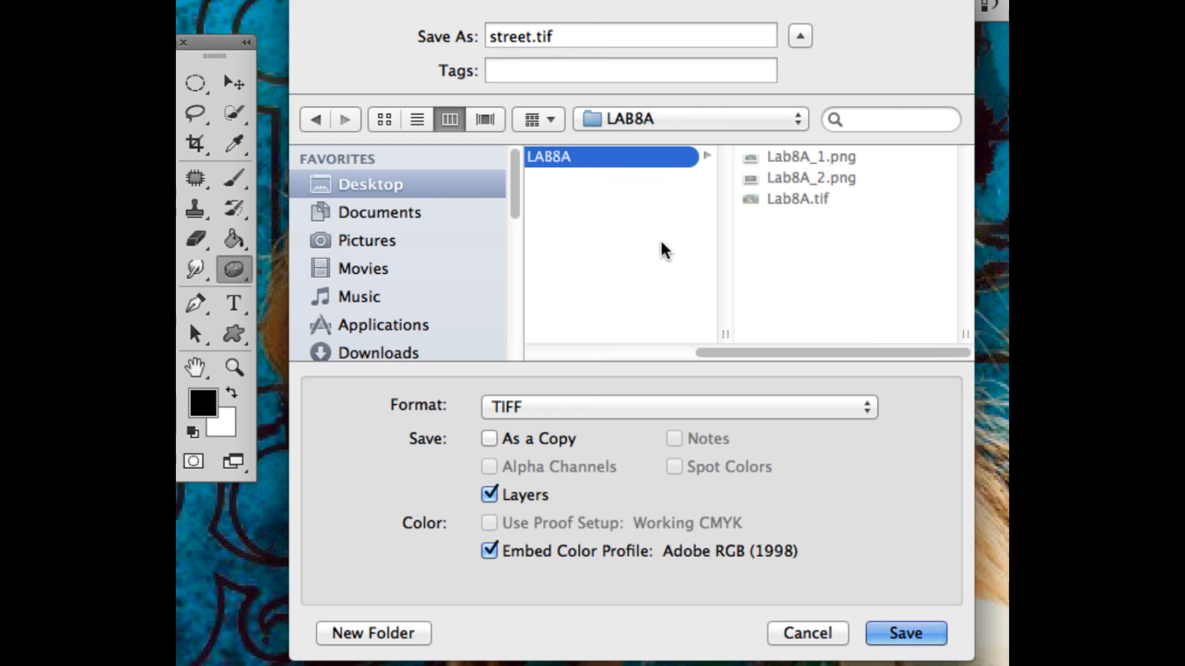
left_click_drag(749, 358, 710, 352)
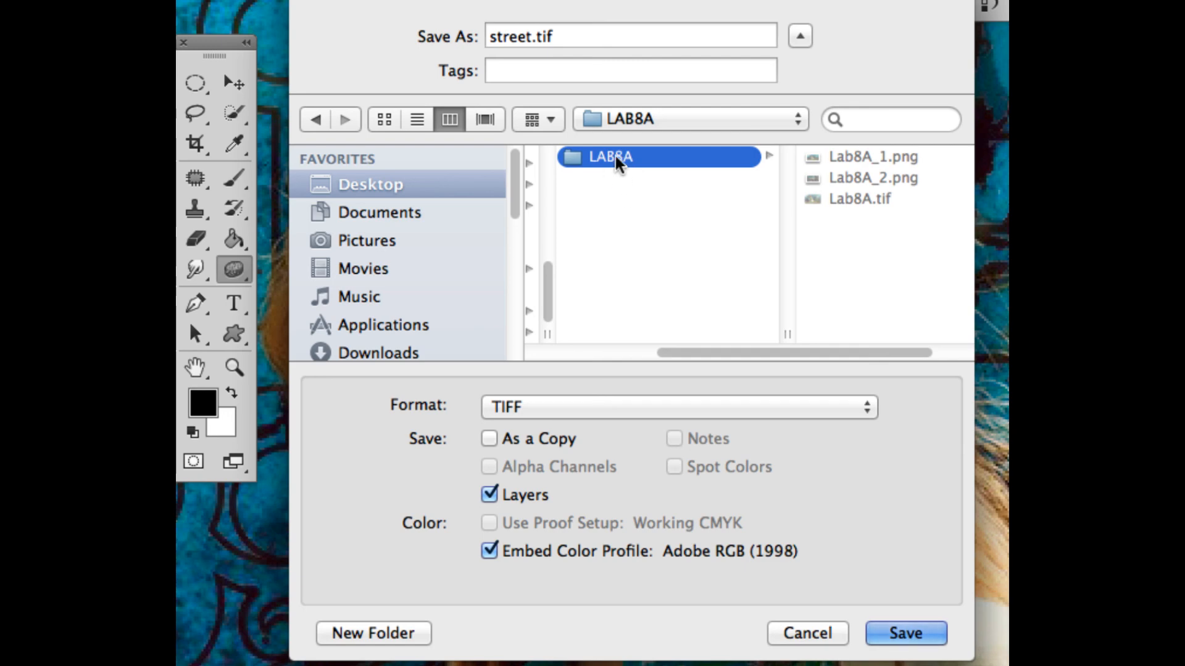
left_click_drag(723, 354, 605, 349)
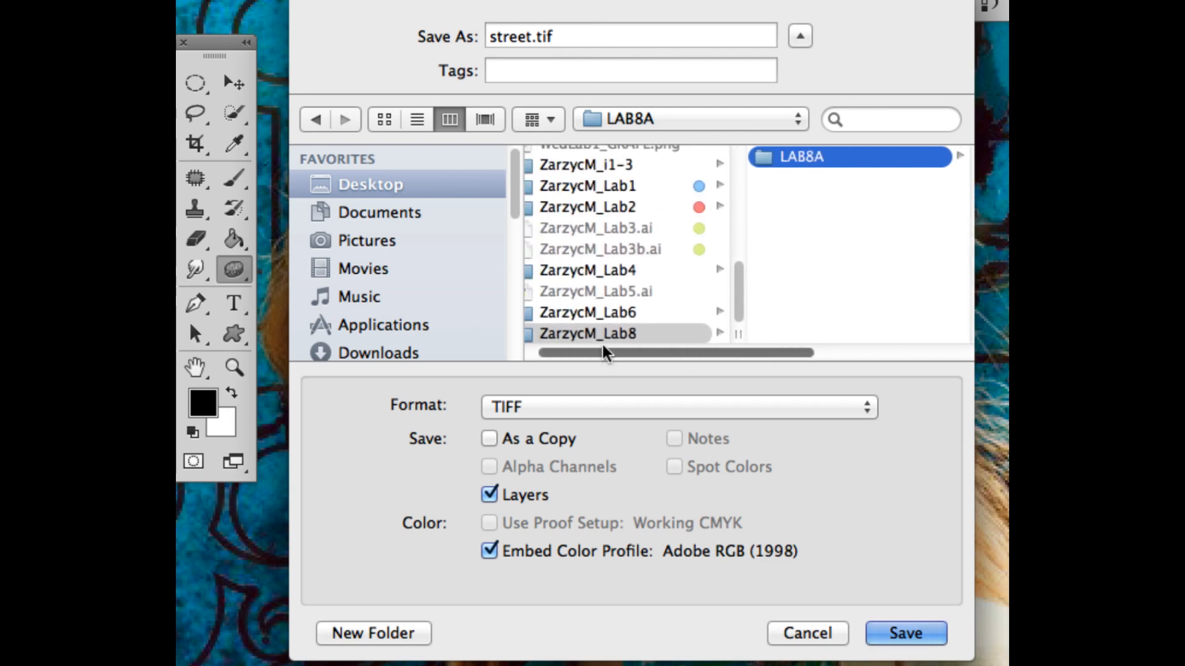
Step: Create a new folder inside the personal Lab8 folder, named with the student's surname and first initial followed by _Lab8
left_click(606, 334)
left_click(331, 635)
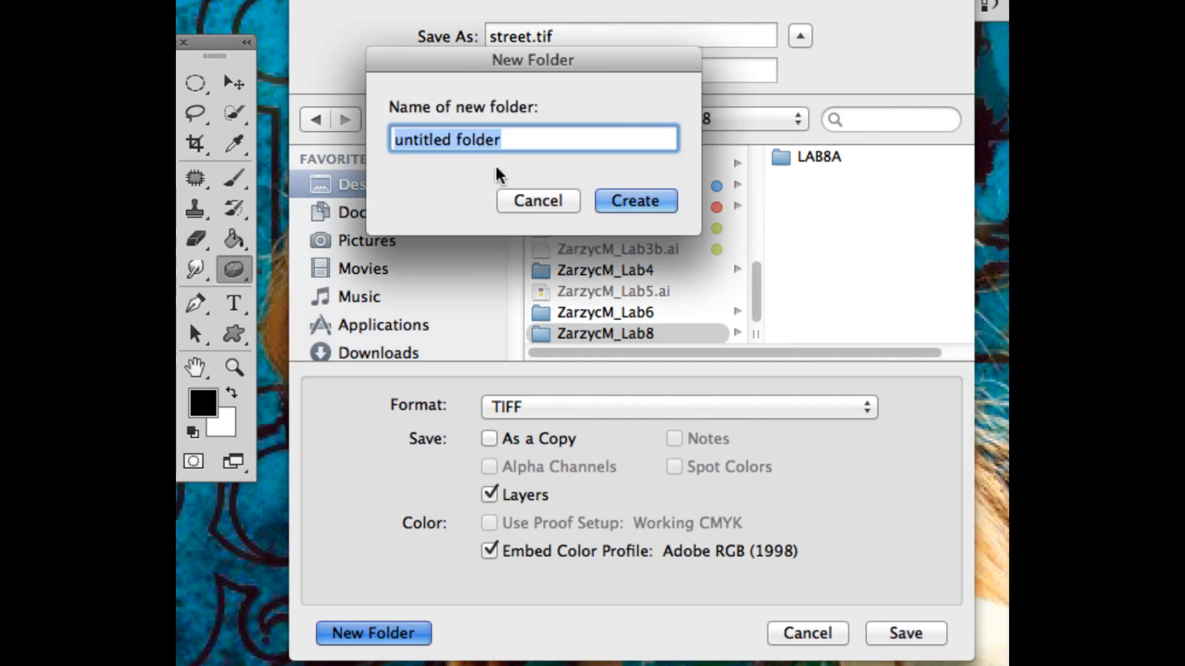
type("Zarzycka")
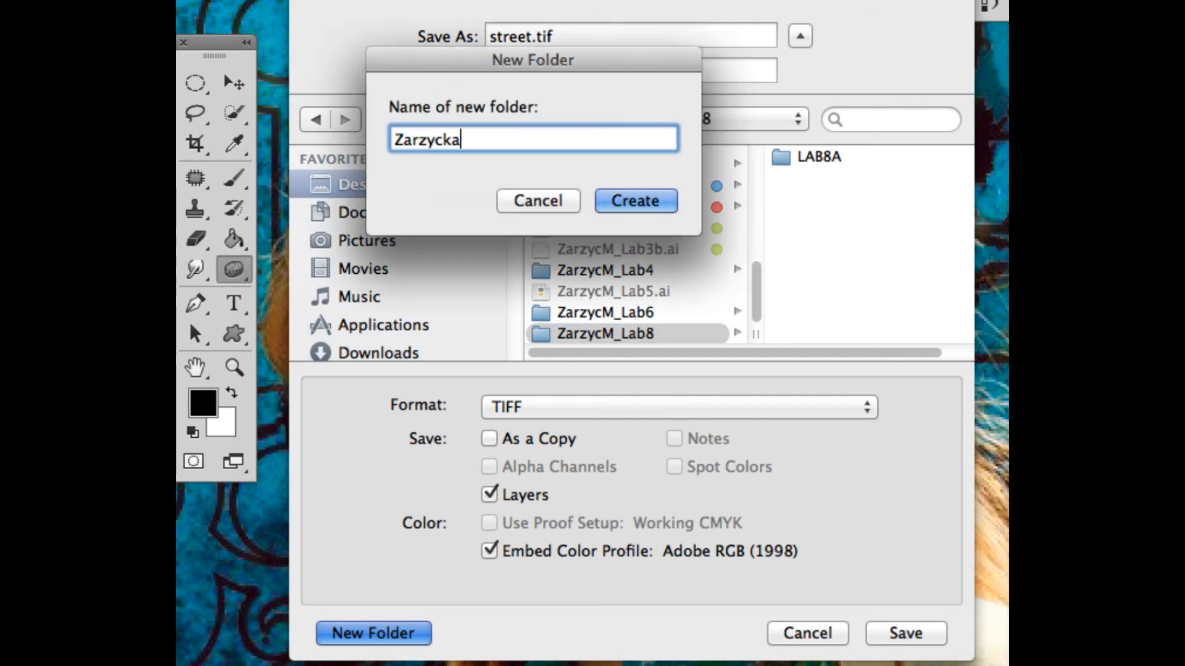
type("_M8")
left_click(481, 140)
key("BackSpace")
key("BackSpace")
type("M_Lab8")
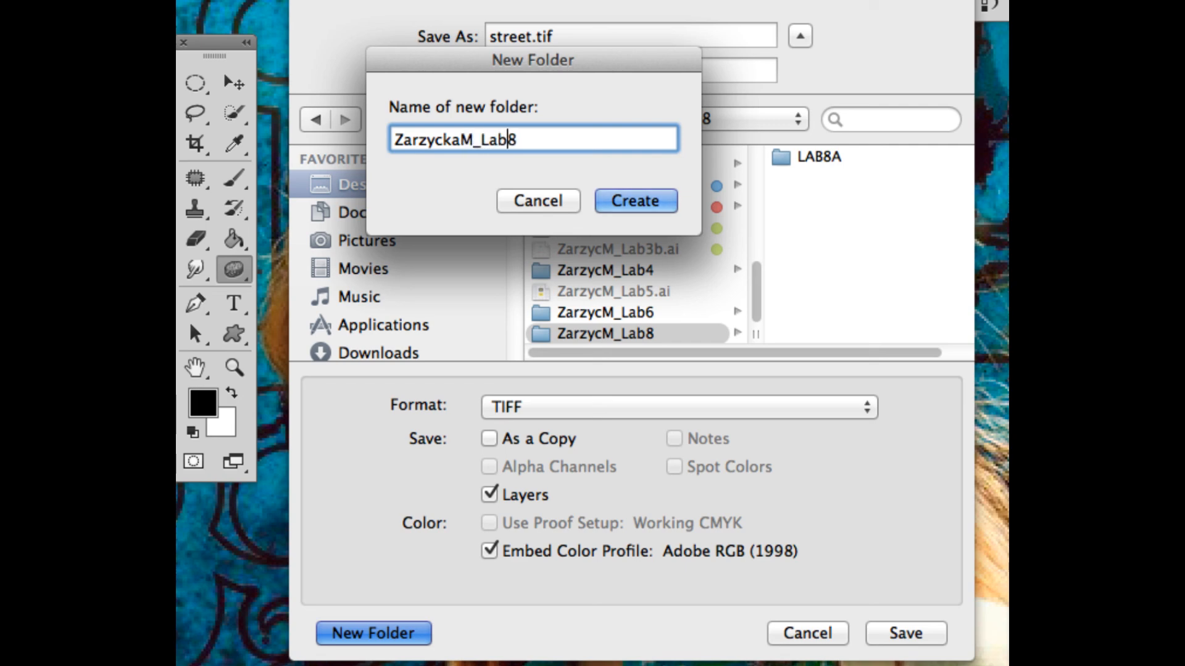
left_click(617, 201)
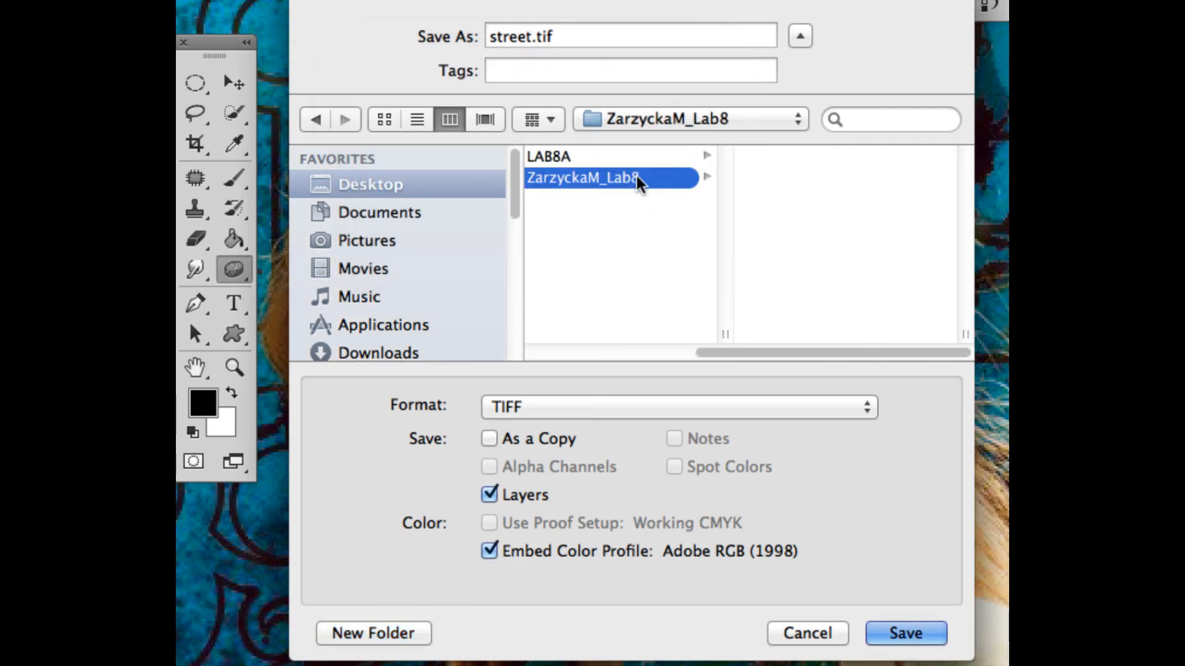
Step: Create a subfolder named Lab8A inside the new personal lab folder
left_click(389, 632)
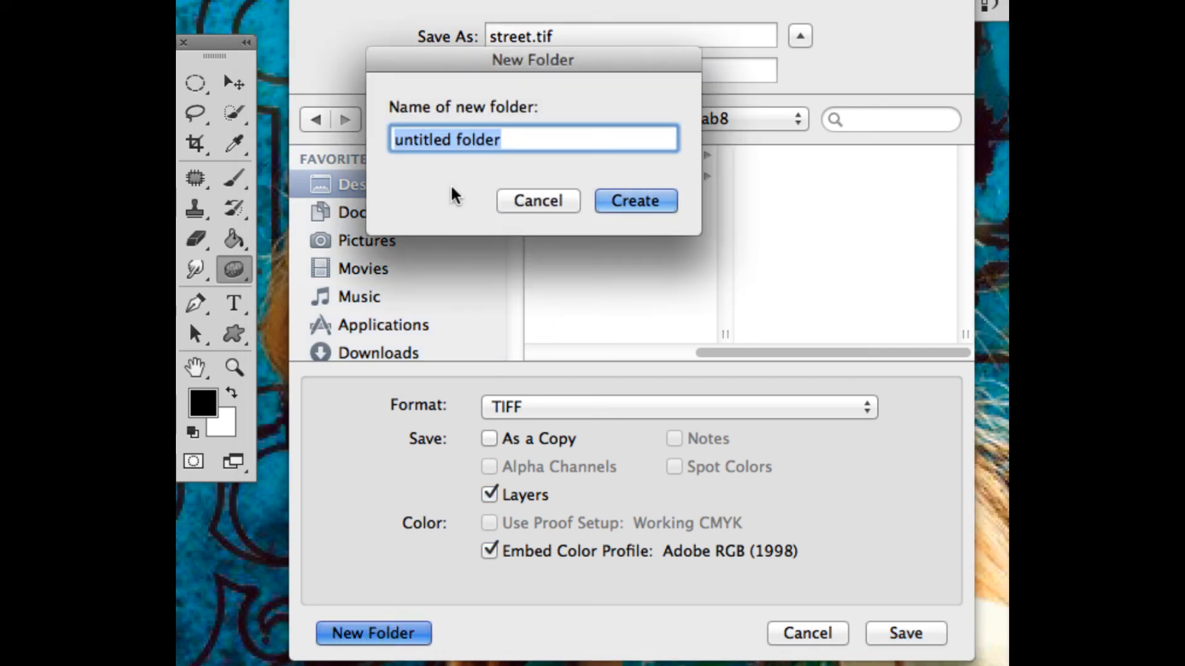
type("Lab8A")
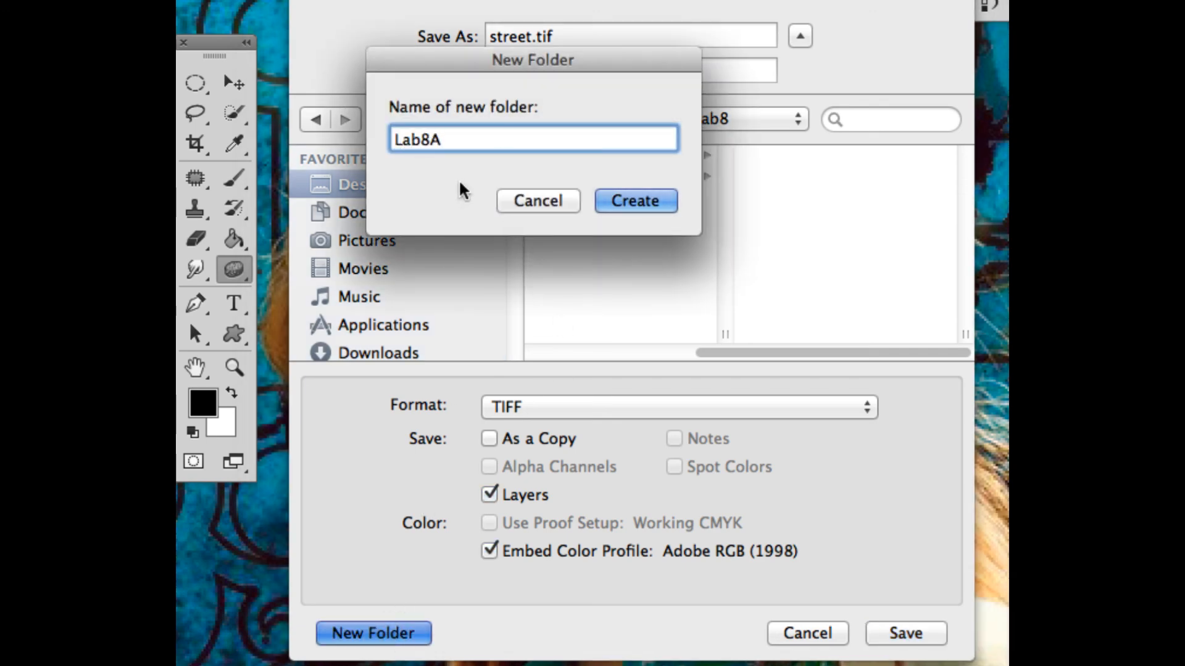
left_click(631, 198)
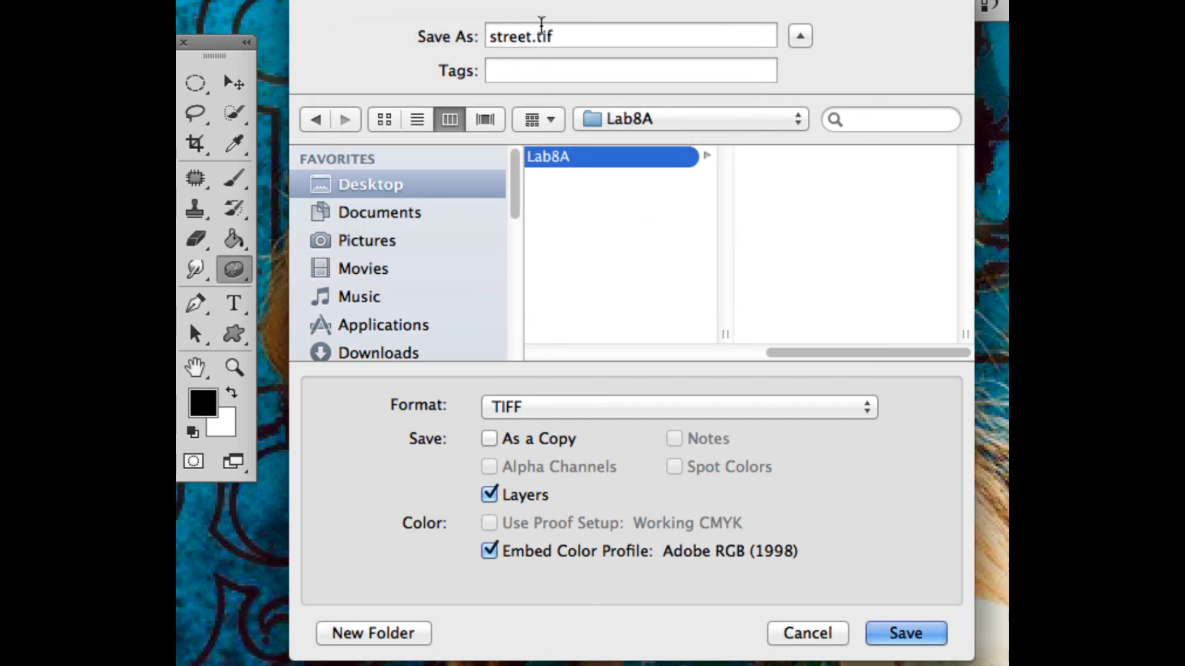
Step: Save the composite as Lab8A.tif in the Lab8A subfolder with layers, LZW image compression and RLE layer compression
left_click_drag(532, 35, 472, 25)
type("Lab")
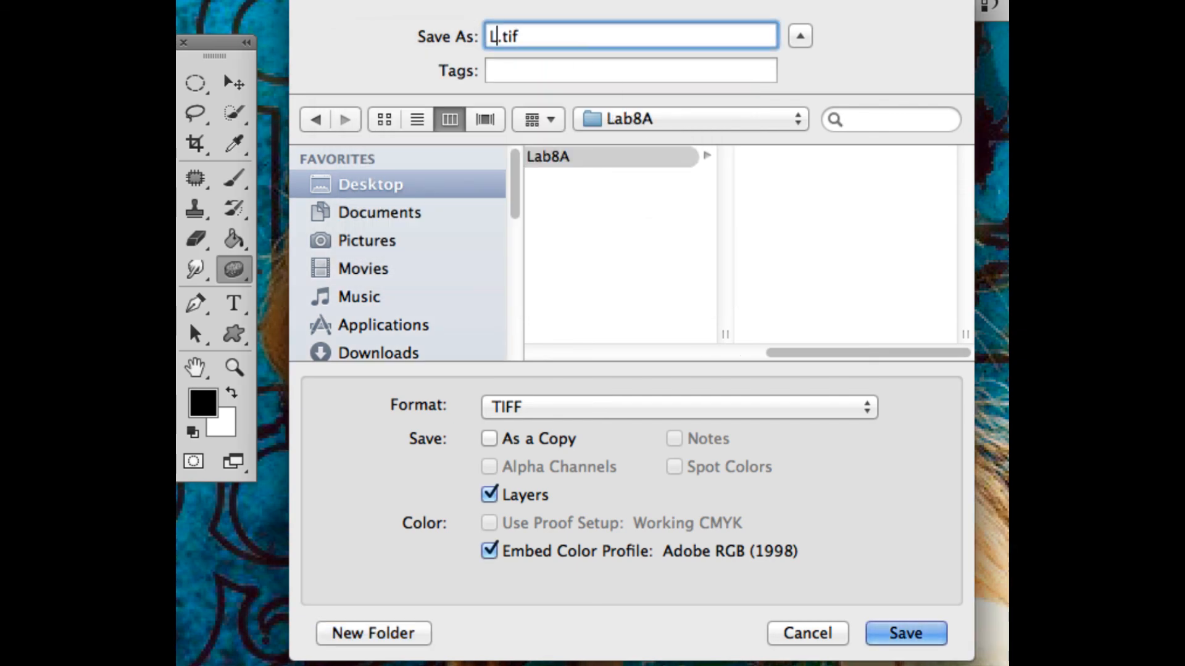
type("8A")
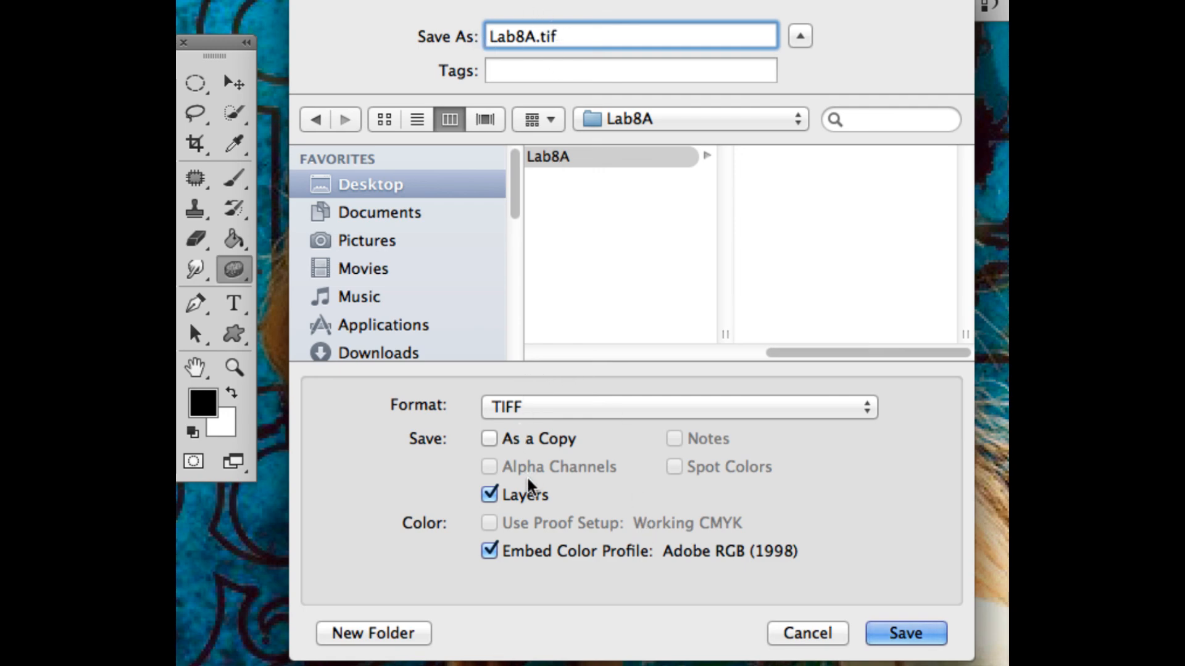
left_click(901, 634)
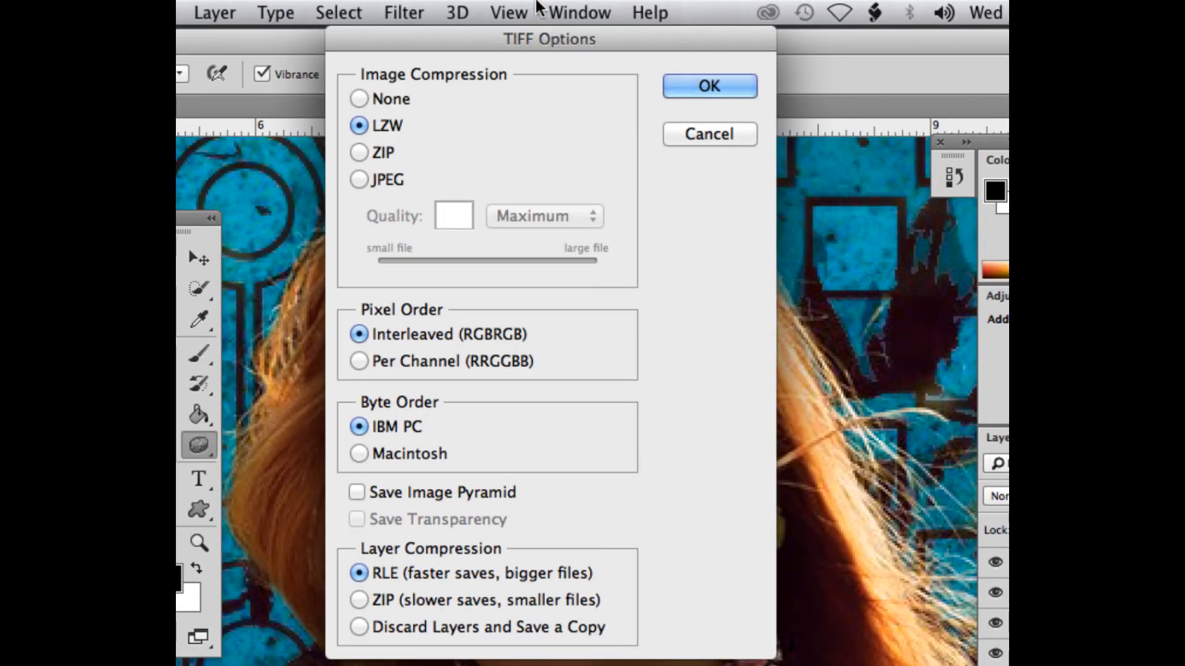
left_click(697, 92)
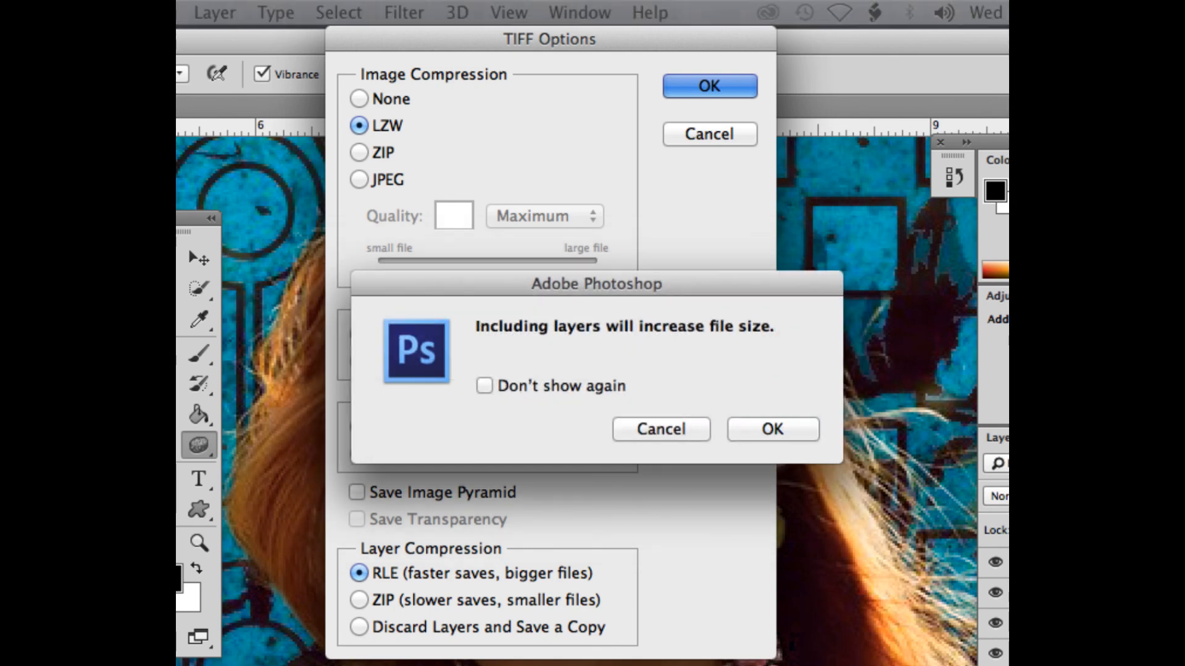
left_click(774, 418)
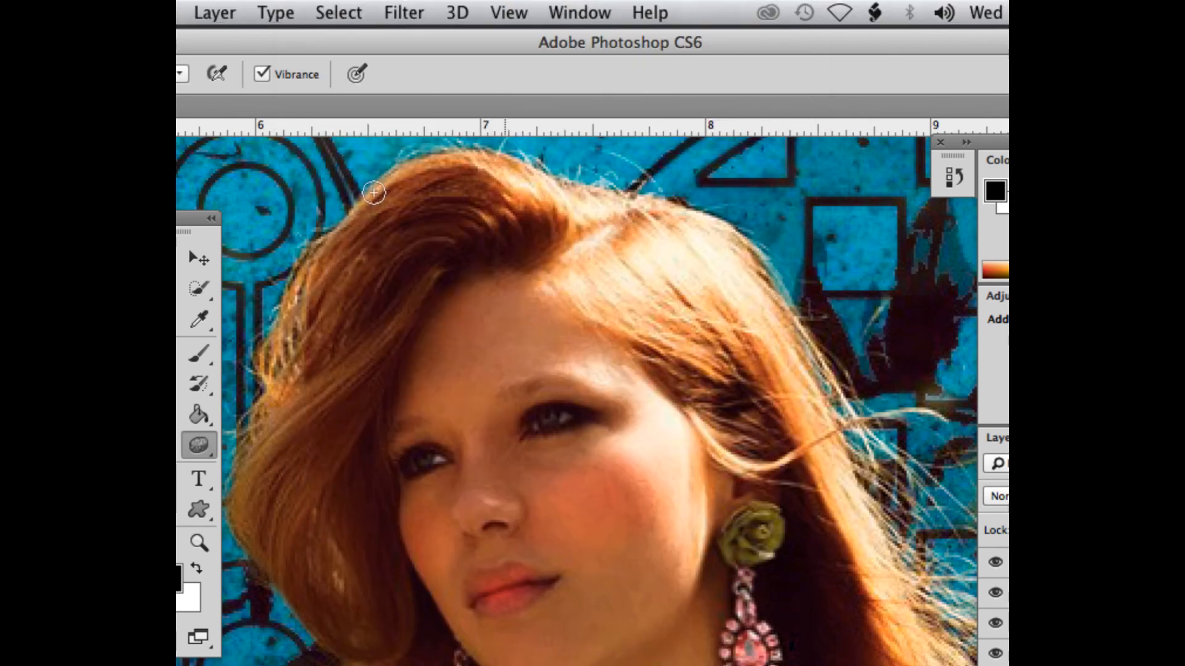